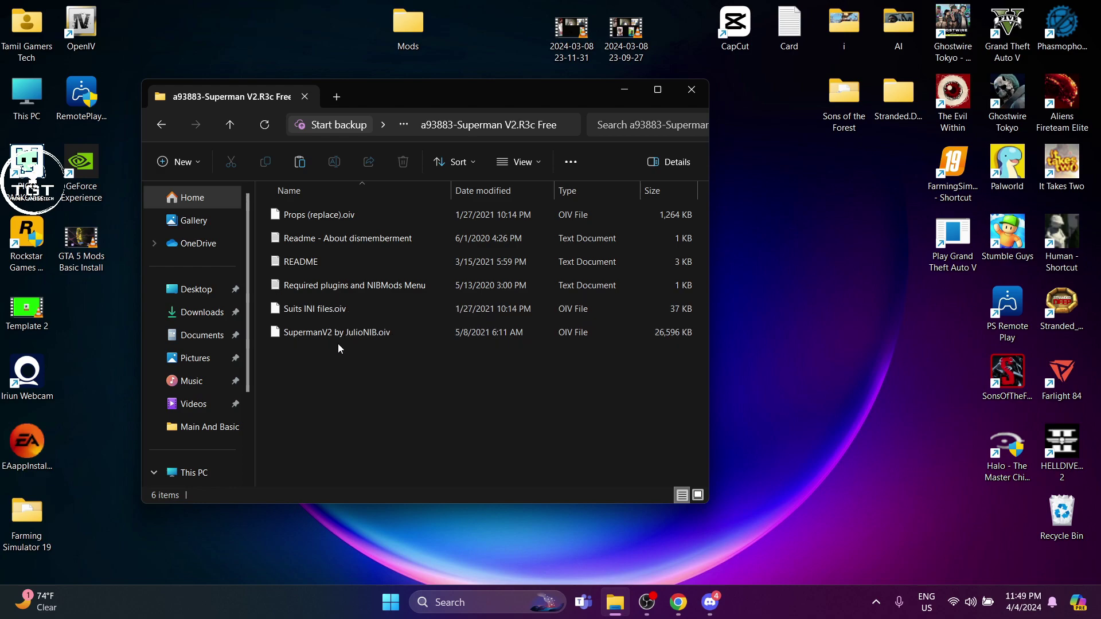
# - Check the contents of the 396bd3-Superman BvS Injustice 2 V4 mod folder, then return to the Superman folder
pyautogui.click(229, 127)
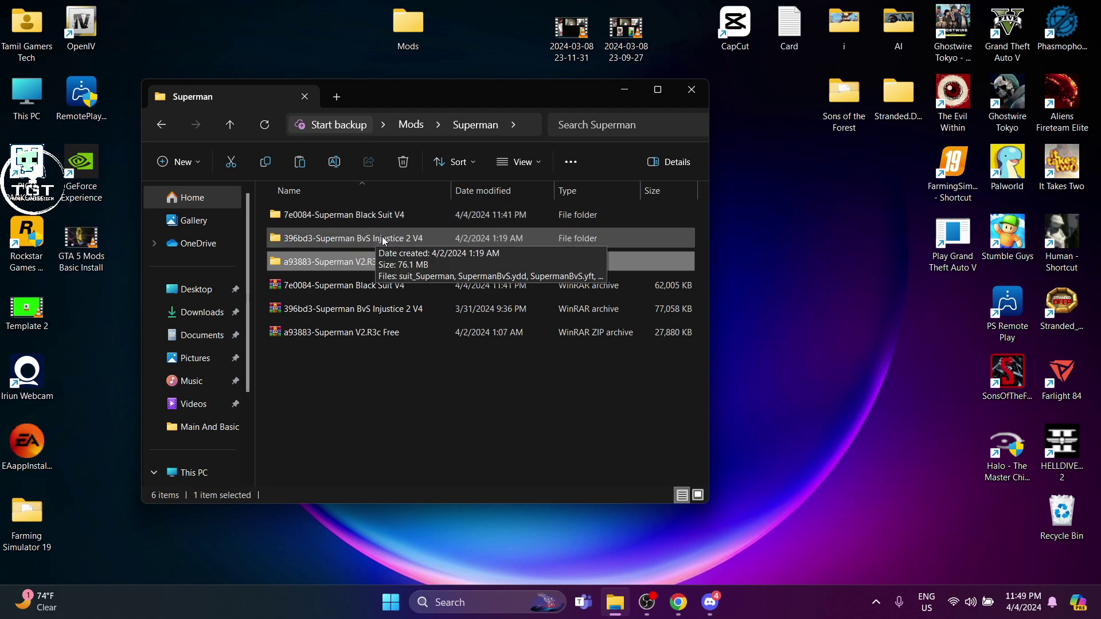
pyautogui.doubleClick(363, 236)
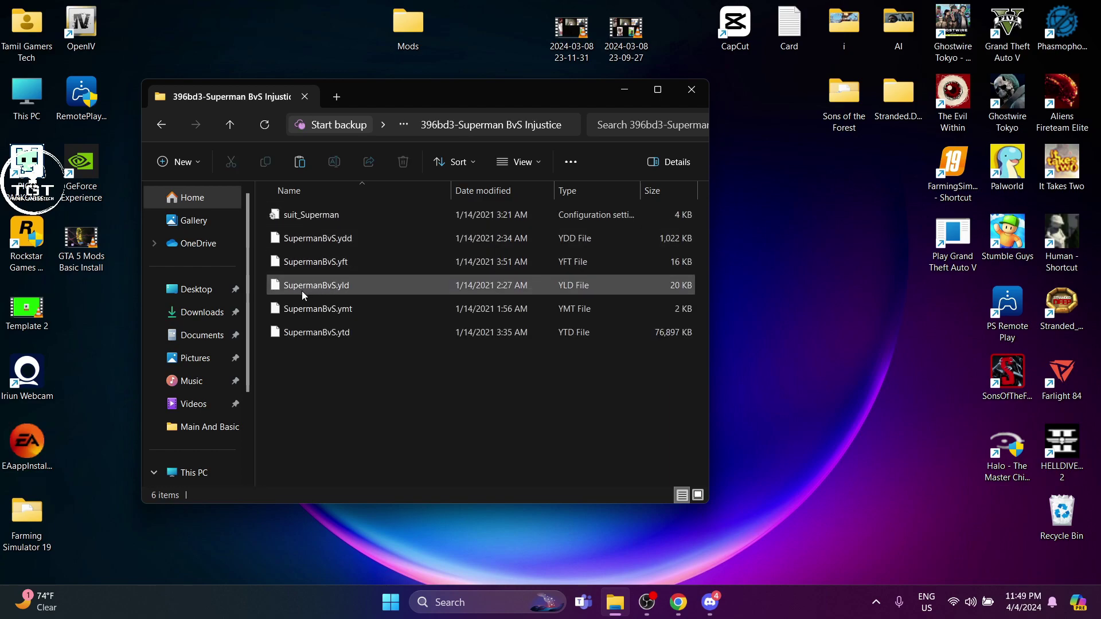
pyautogui.click(231, 123)
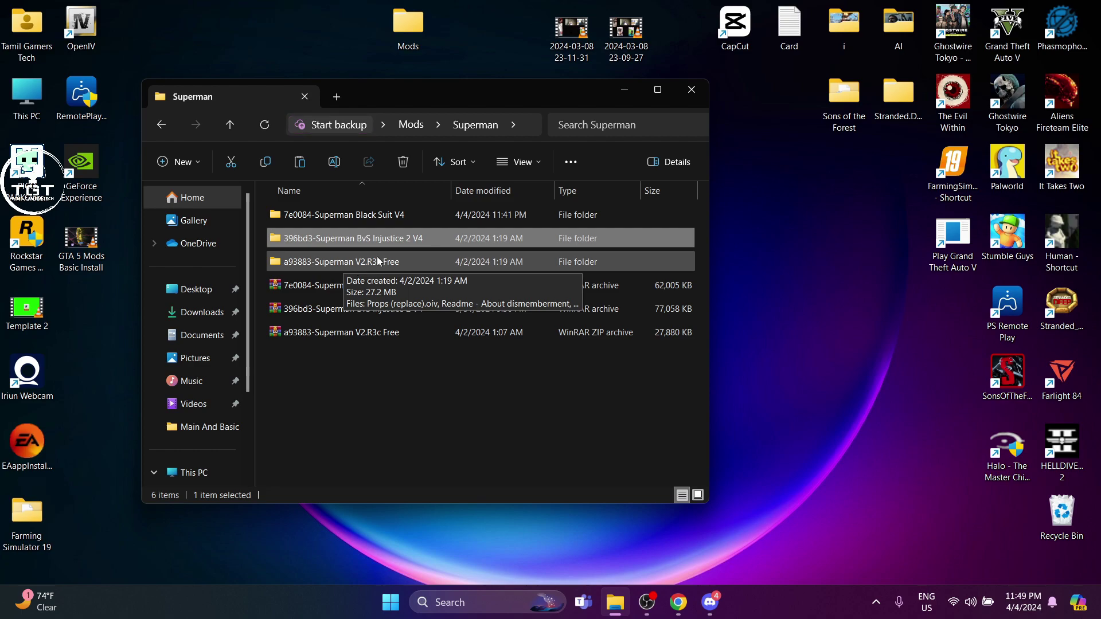
# - Move the Superman folder window aside and launch OpenIV for the Windows version of Grand Theft Auto V
pyautogui.moveTo(512, 101); pyautogui.dragTo(657, 122)
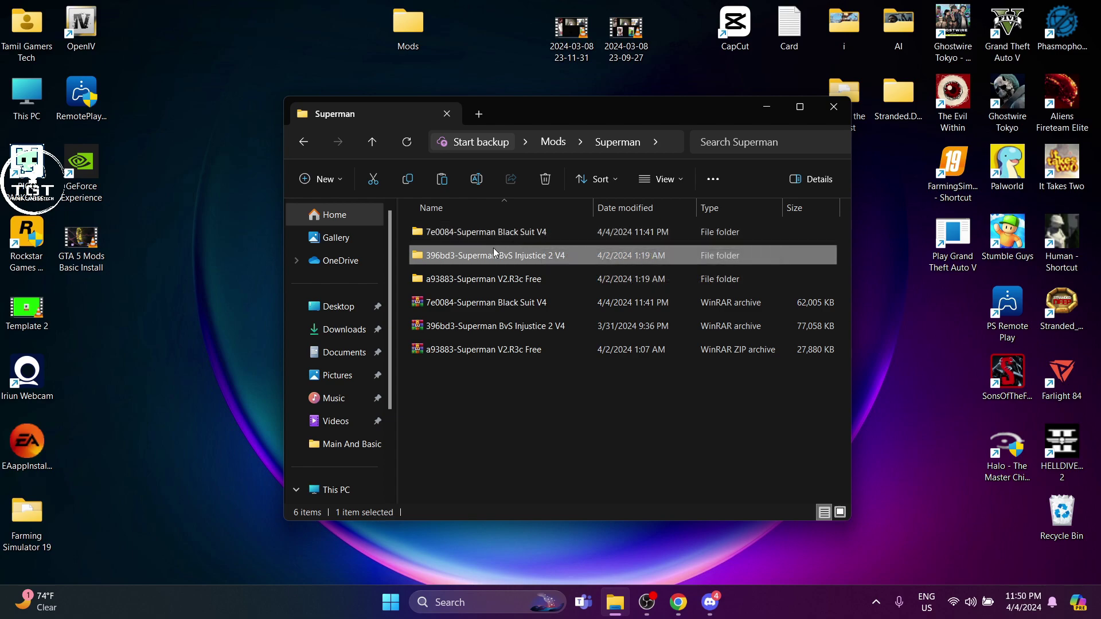
pyautogui.moveTo(431, 126); pyautogui.dragTo(649, 116)
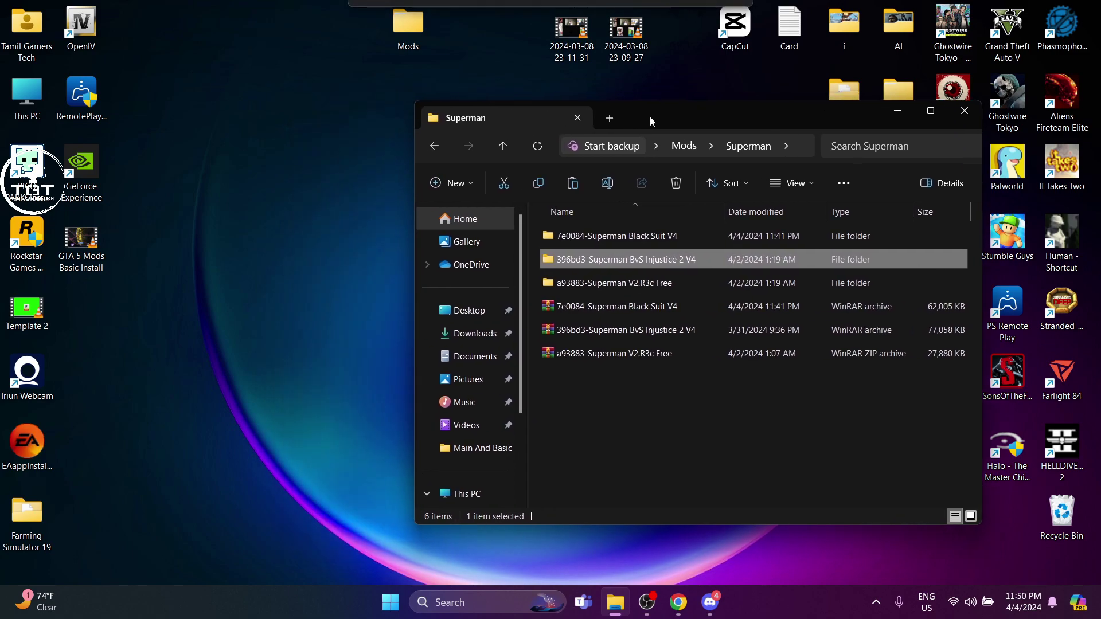
pyautogui.click(91, 24)
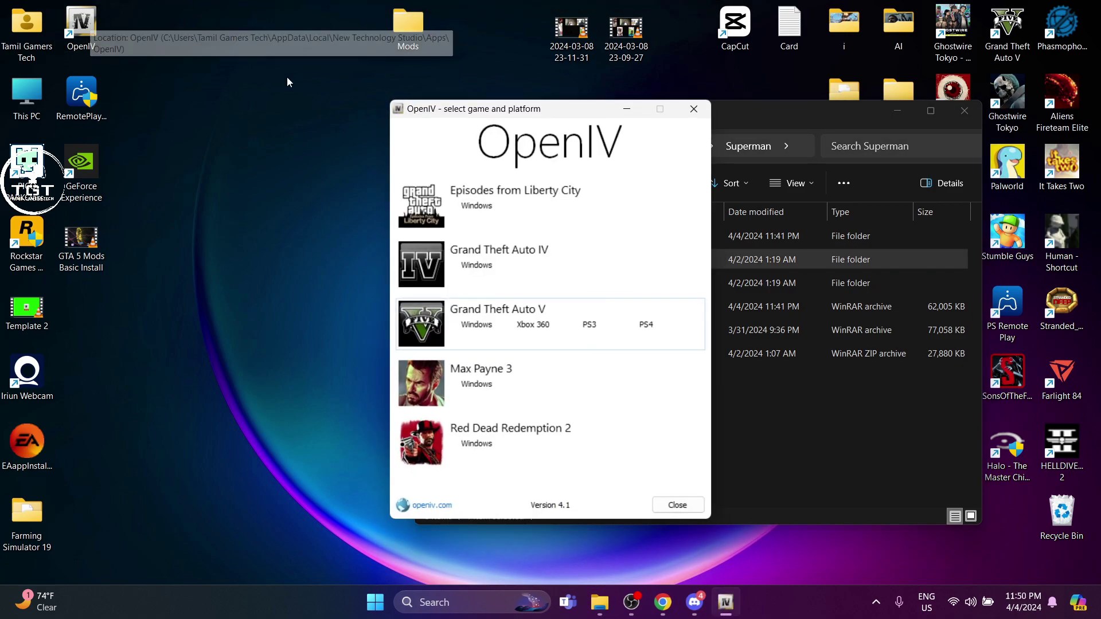
pyautogui.click(439, 329)
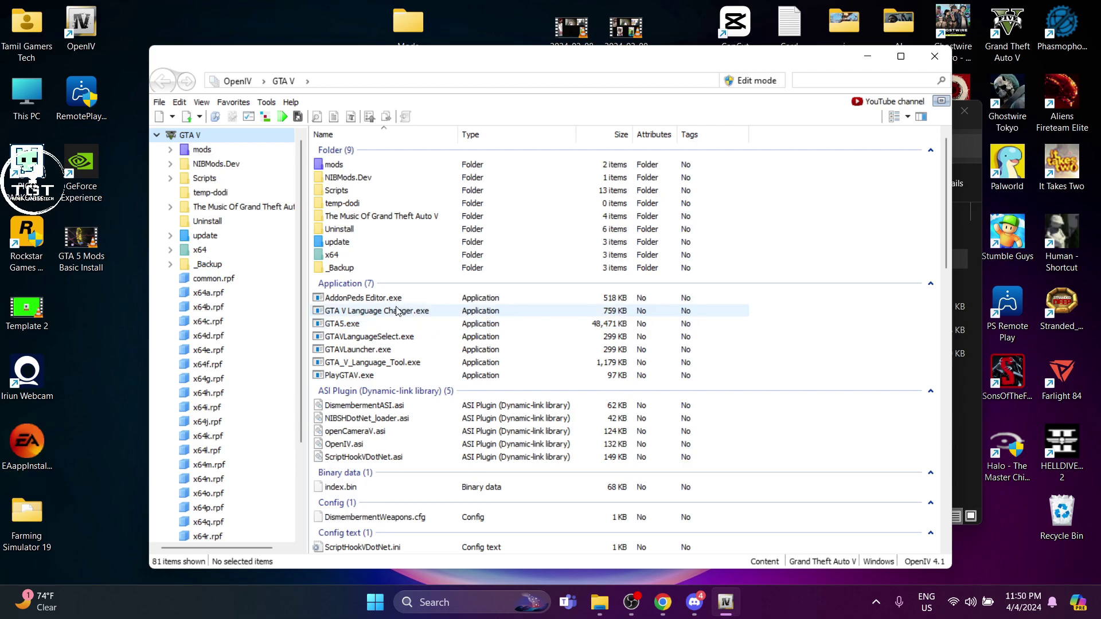
# - Arrange the OpenIV and Superman folder windows side by side so both file lists are accessible
pyautogui.moveTo(539, 63); pyautogui.dragTo(372, 64)
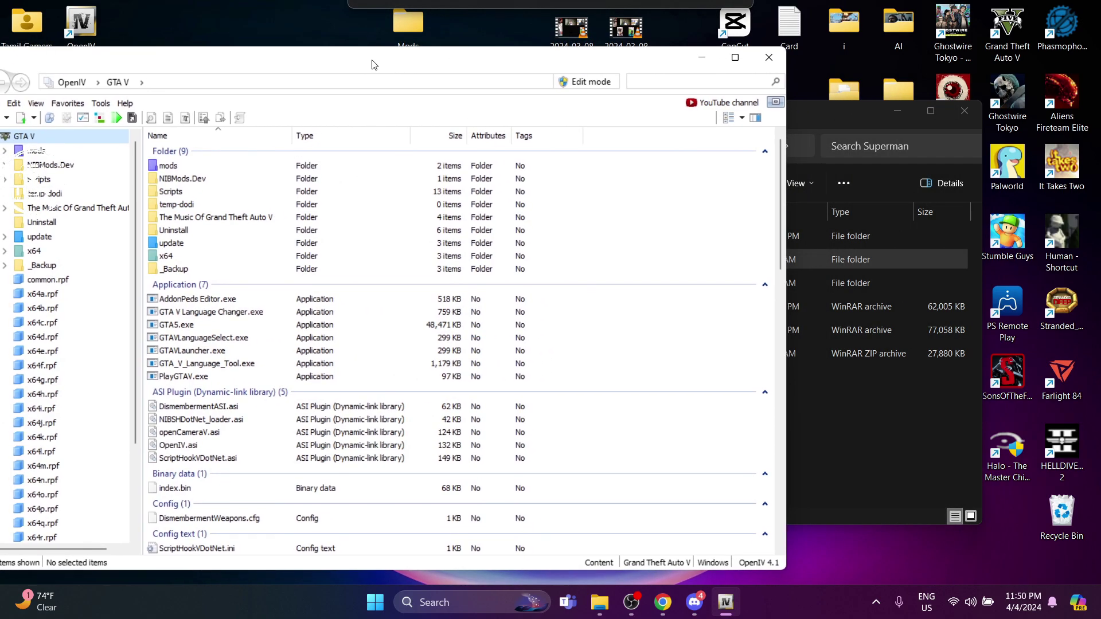
pyautogui.moveTo(801, 115); pyautogui.dragTo(936, 110)
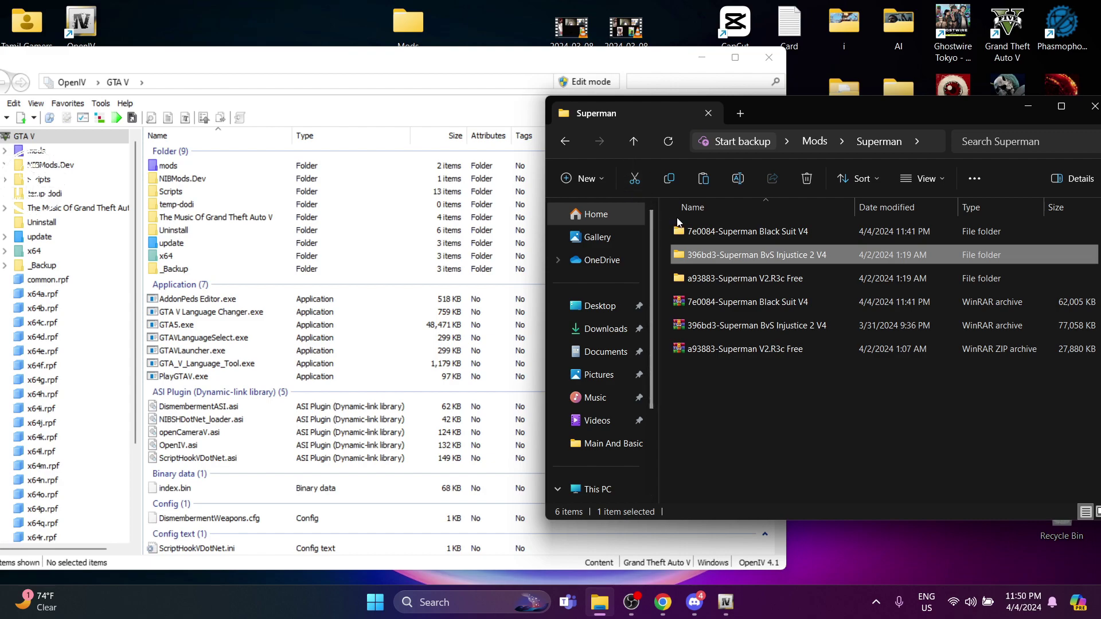
pyautogui.moveTo(468, 60); pyautogui.dragTo(402, 52)
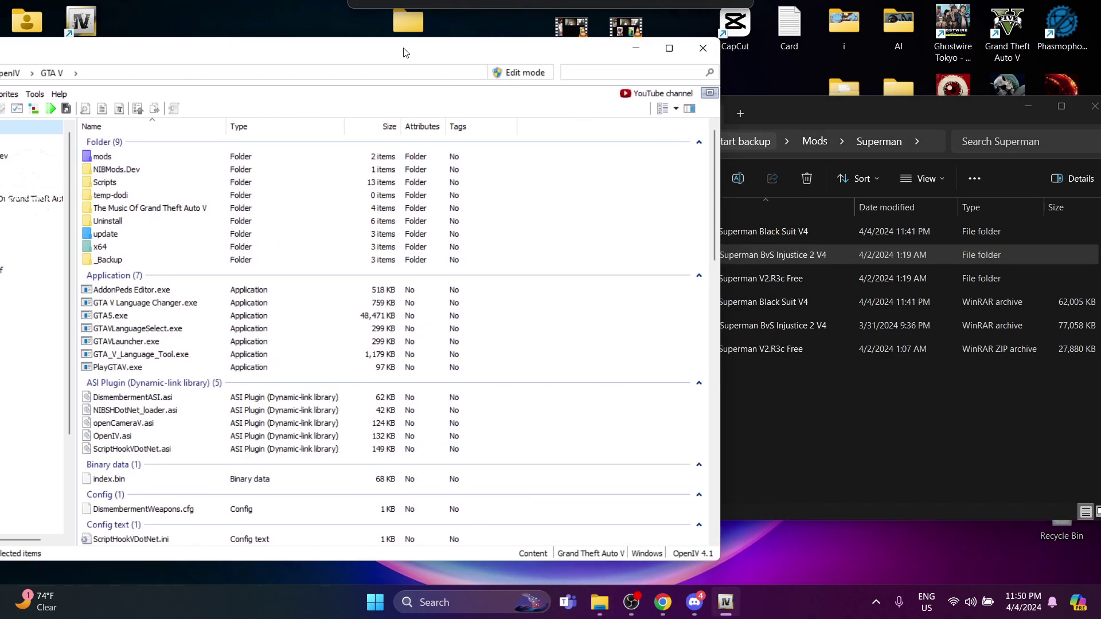
pyautogui.moveTo(756, 105); pyautogui.dragTo(845, 102)
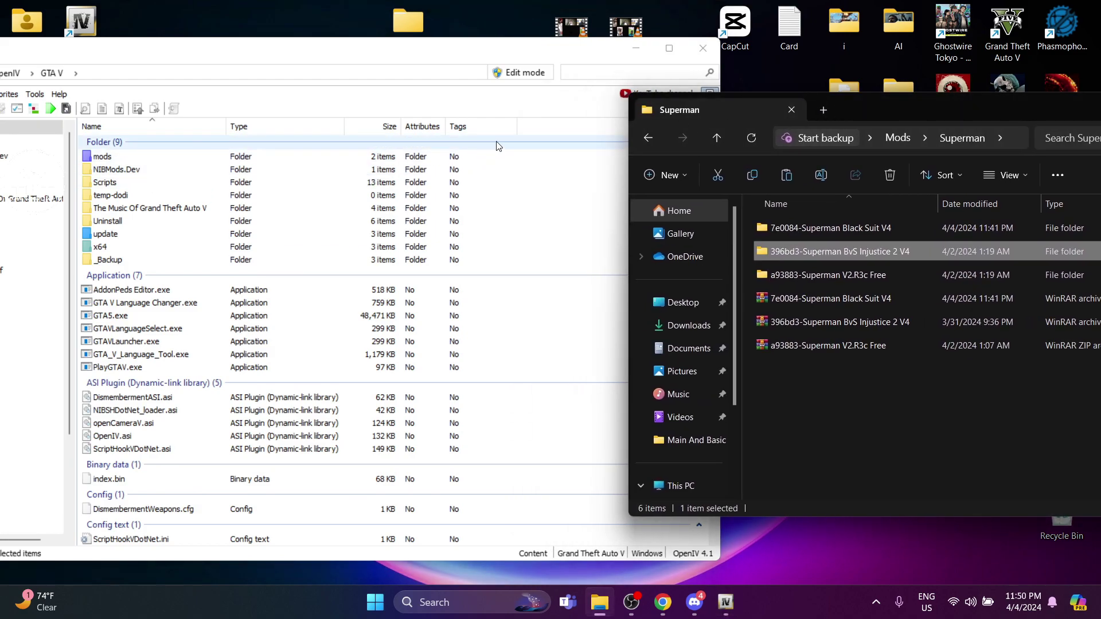
# - Turn on edit mode in OpenIV and accept automatic saving of changes
pyautogui.click(519, 73)
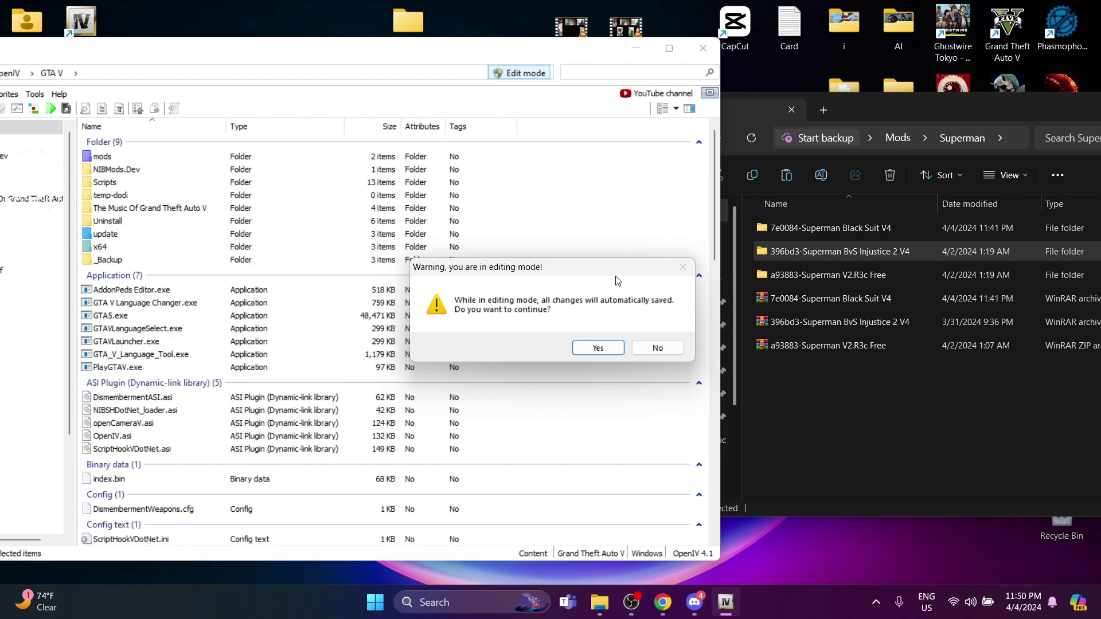
pyautogui.click(658, 346)
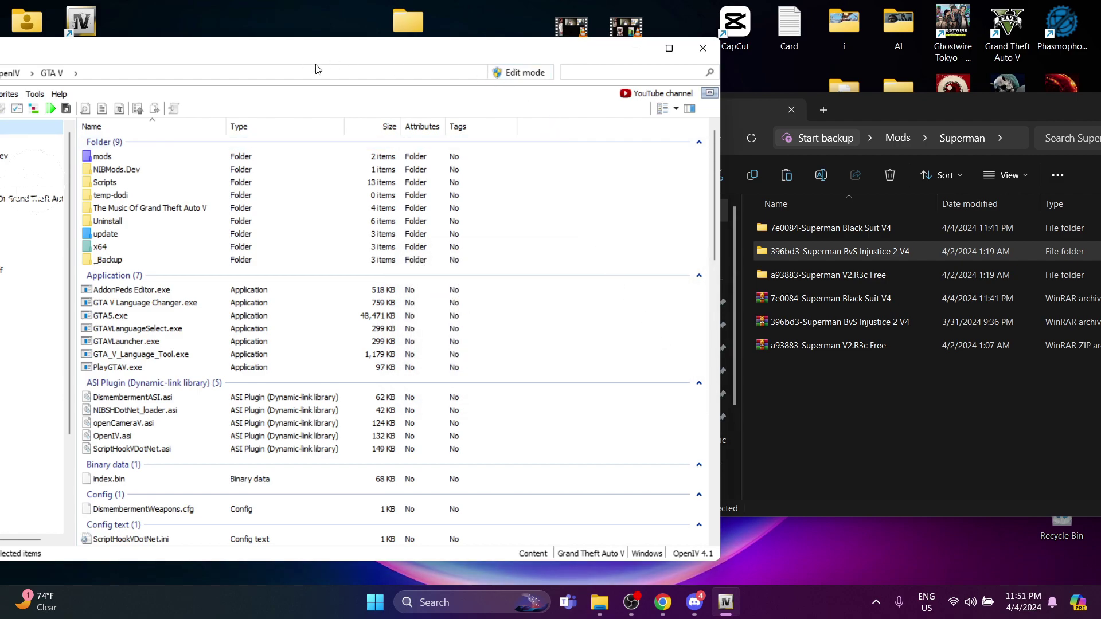
pyautogui.click(522, 74)
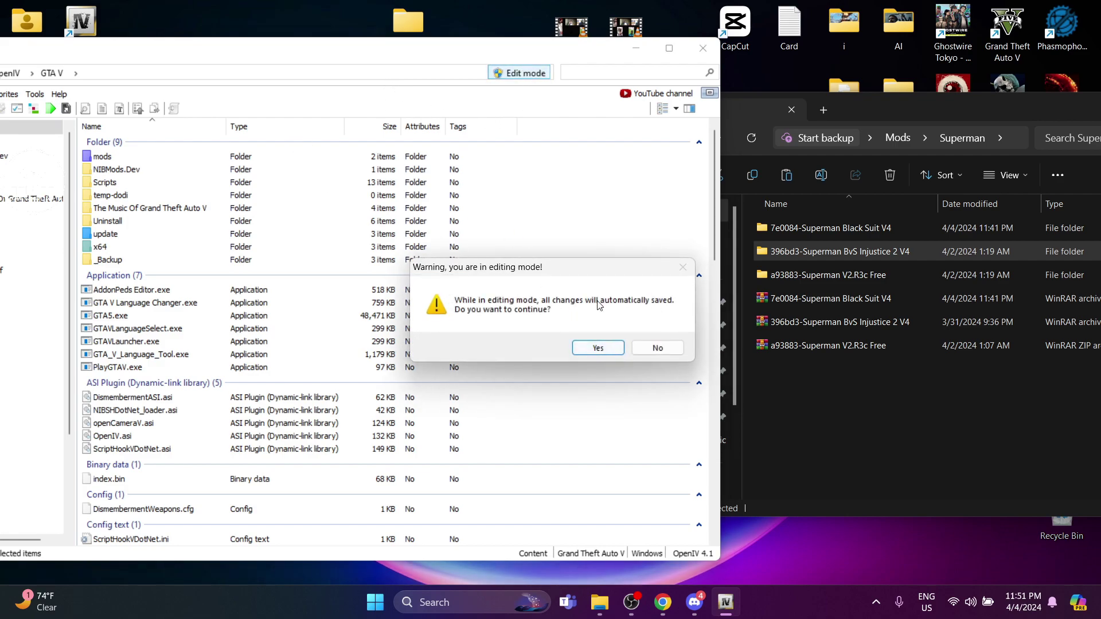
pyautogui.click(609, 348)
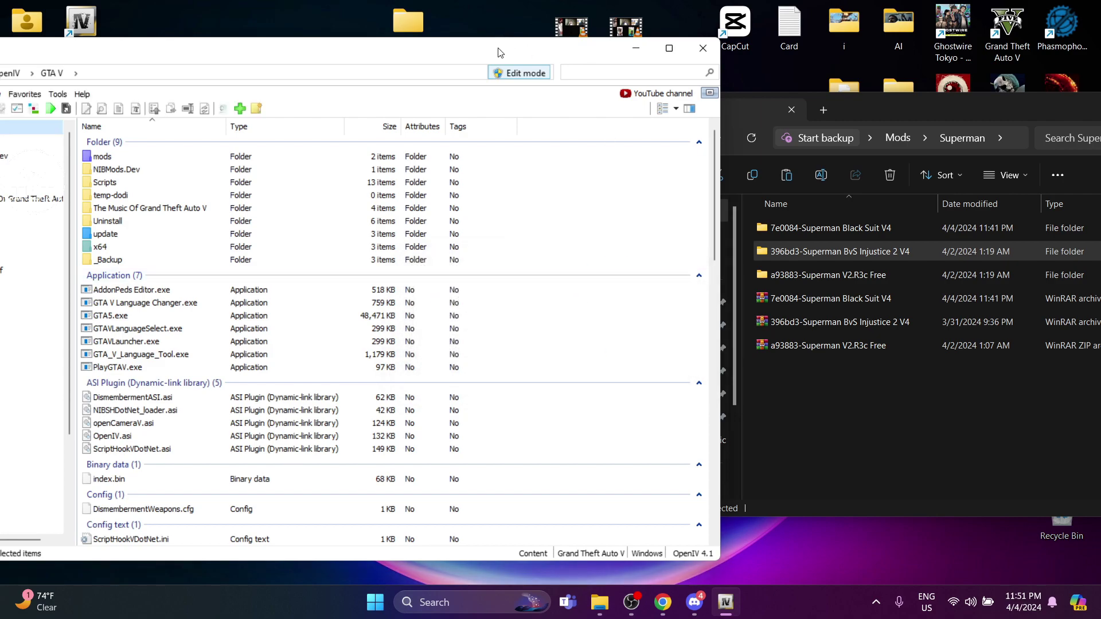
pyautogui.click(808, 601)
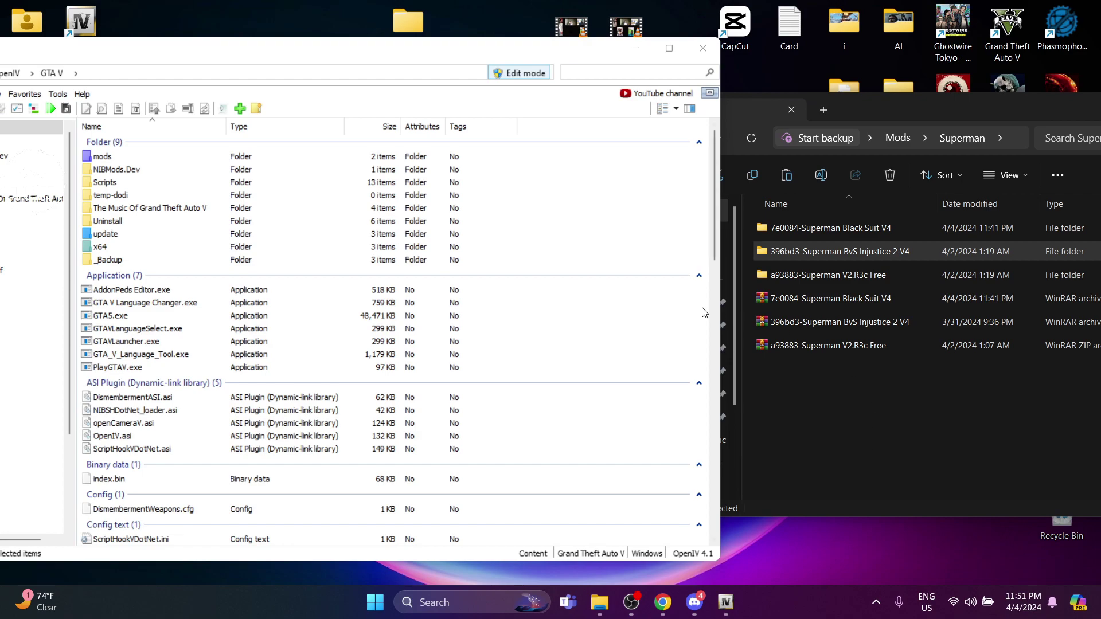
# - Open the a93883-Superman V2.R3c Free folder in File Explorer and place its window beside OpenIV
pyautogui.doubleClick(816, 276)
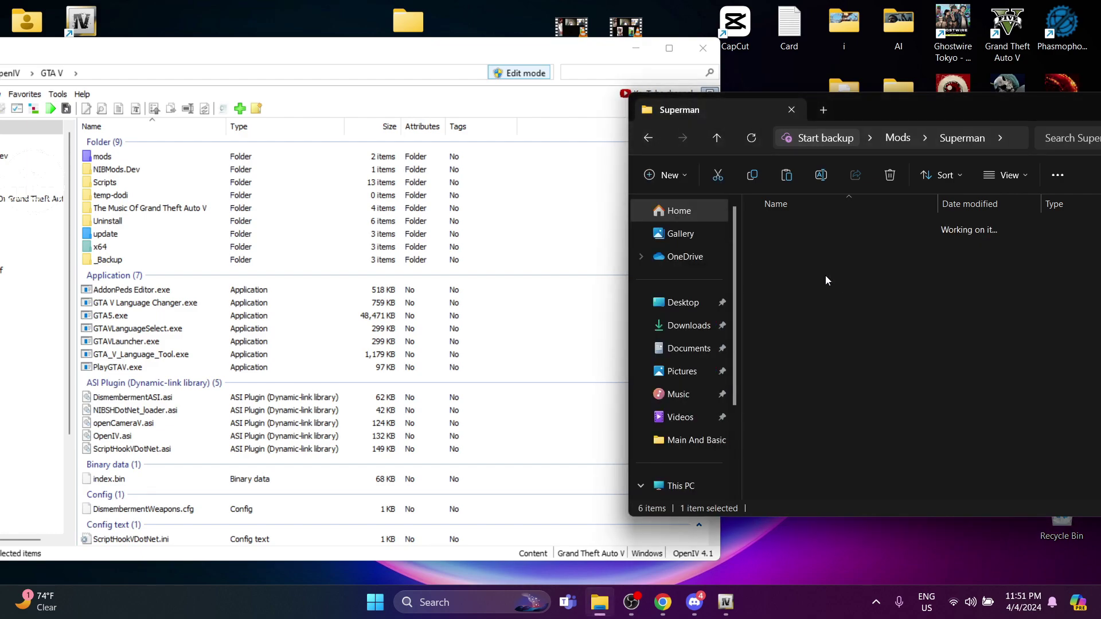
pyautogui.moveTo(878, 109); pyautogui.dragTo(809, 92)
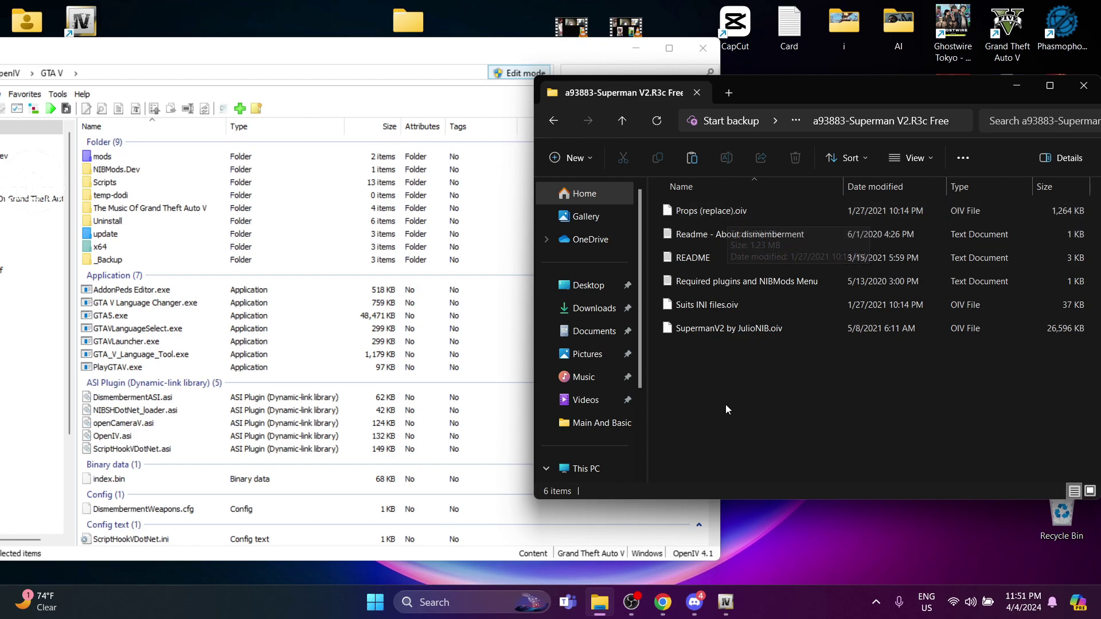
pyautogui.click(771, 612)
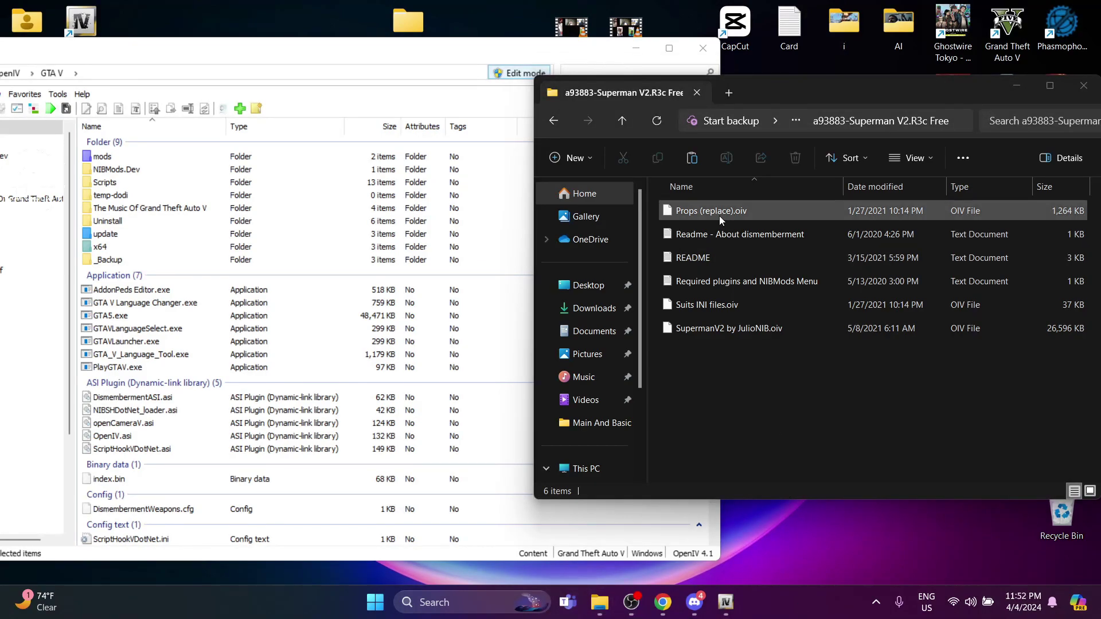
pyautogui.moveTo(779, 91); pyautogui.dragTo(866, 94)
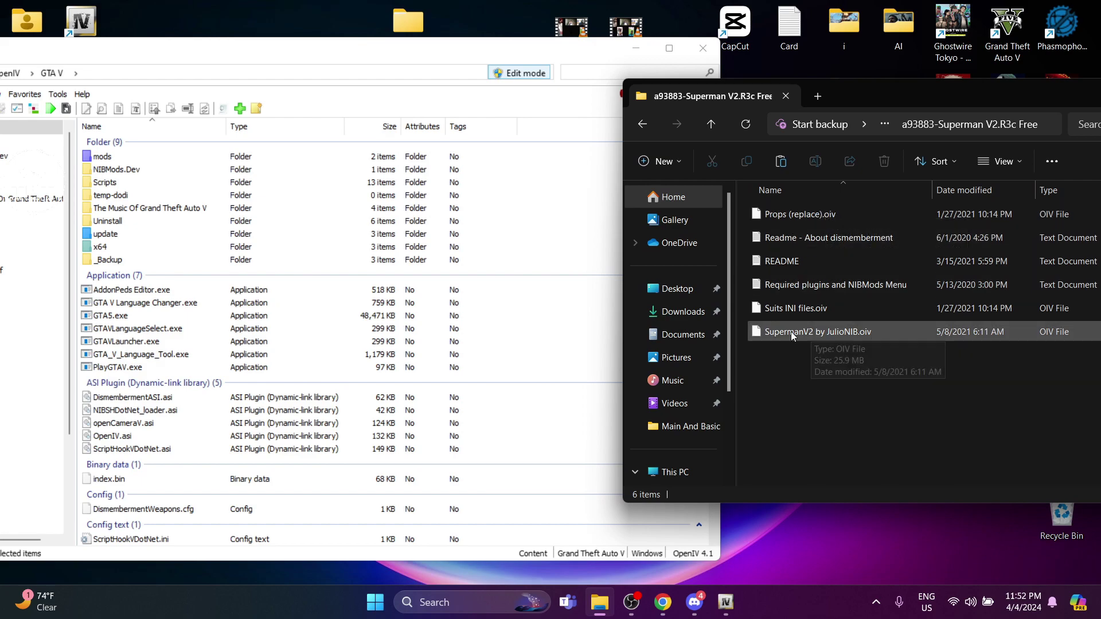
# - Install the SupermanV2 by JulioNIB.oiv package into the game folder through OpenIV and close its installer
pyautogui.click(822, 333)
pyautogui.moveTo(821, 332); pyautogui.dragTo(533, 345)
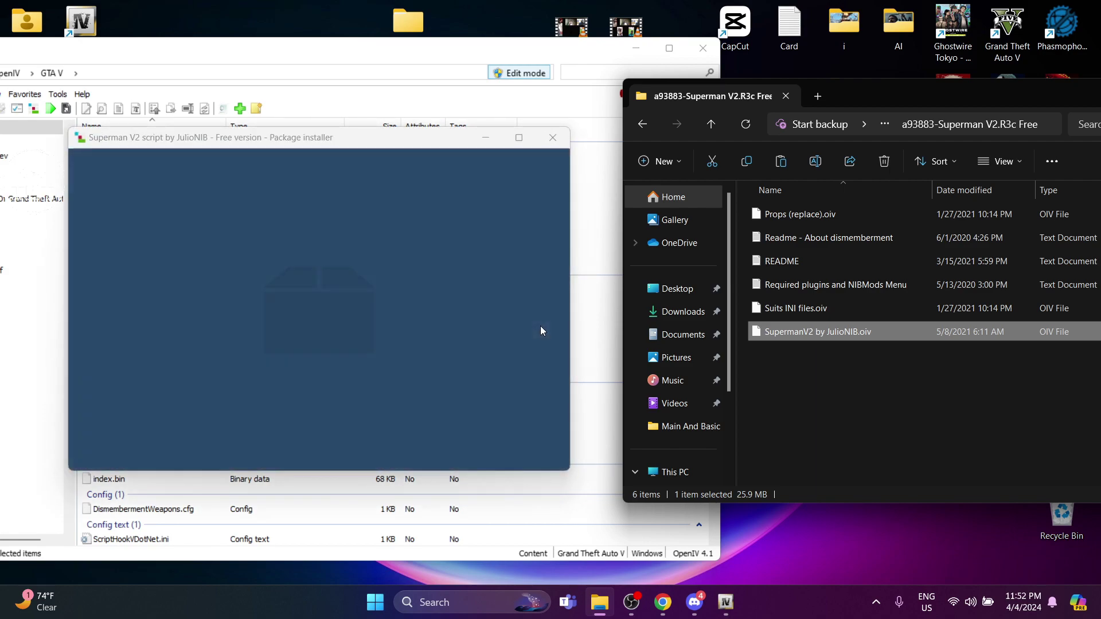
pyautogui.click(530, 247)
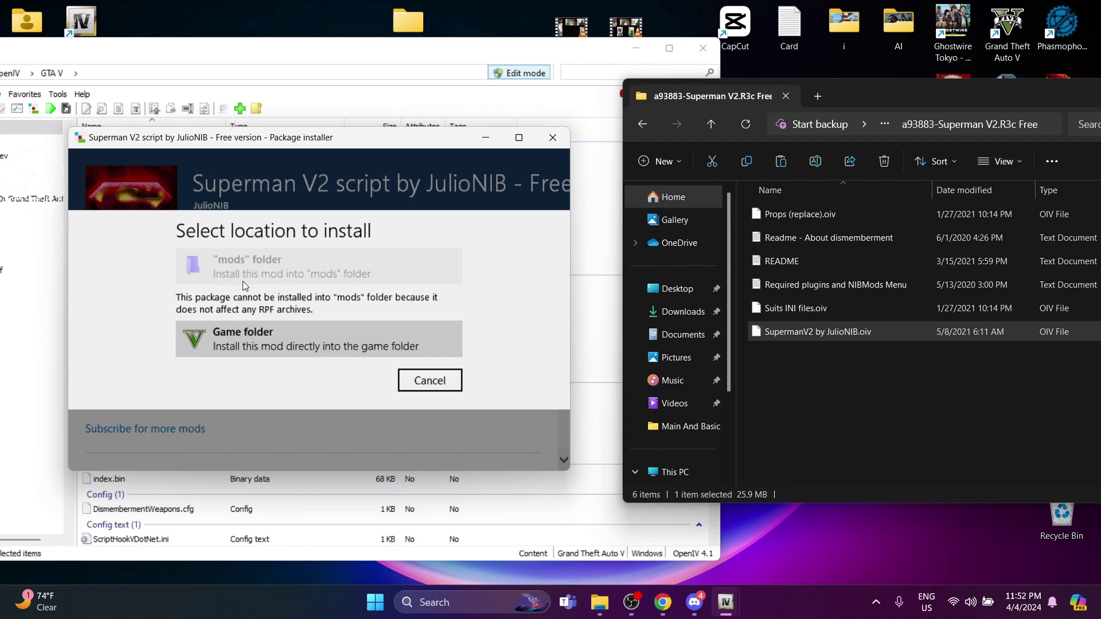
pyautogui.click(248, 340)
pyautogui.click(250, 345)
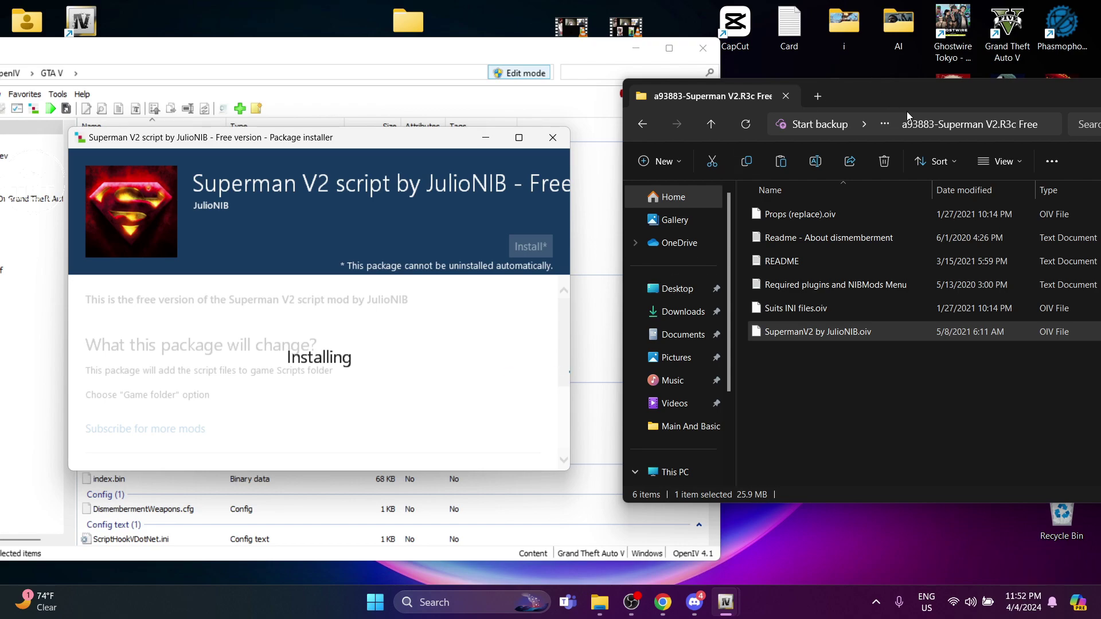
pyautogui.moveTo(913, 99); pyautogui.dragTo(793, 71)
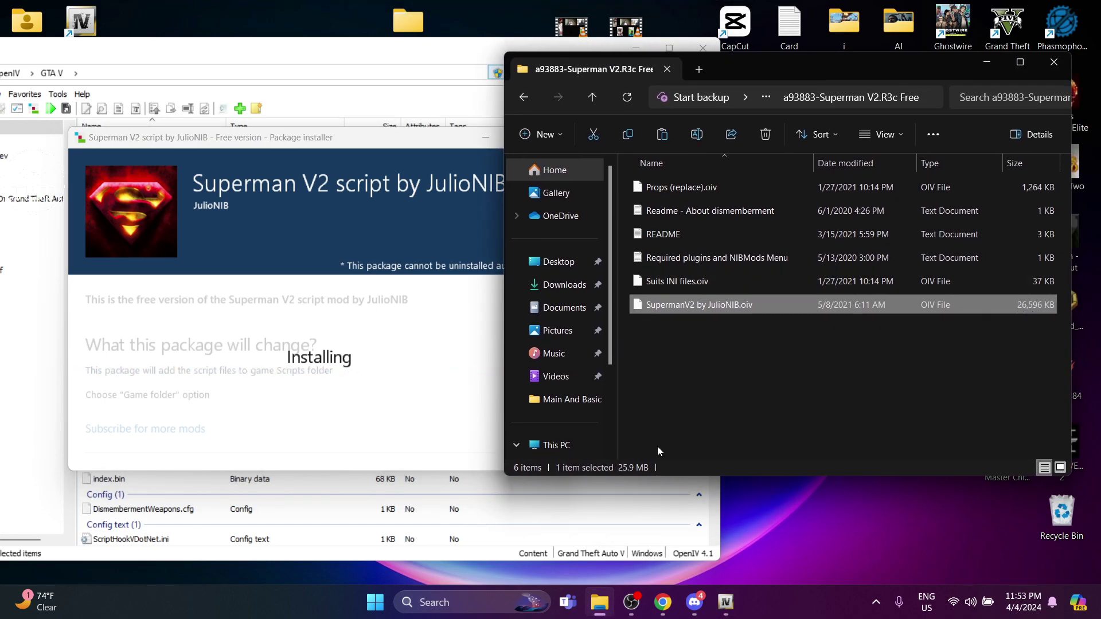
pyautogui.moveTo(738, 73); pyautogui.dragTo(827, 78)
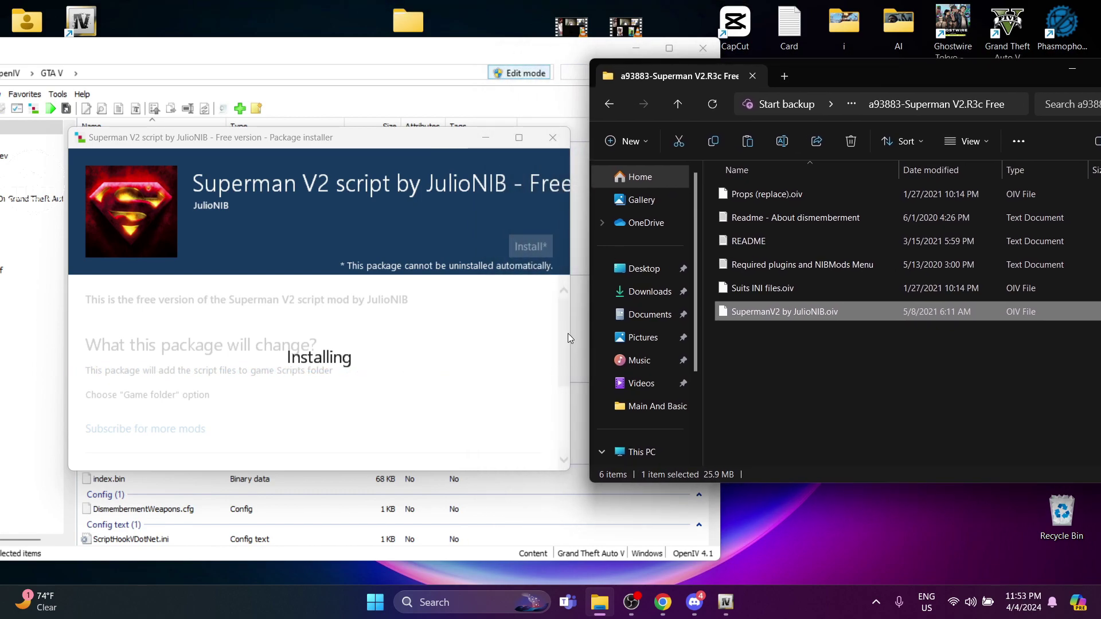
pyautogui.moveTo(296, 142); pyautogui.dragTo(346, 122)
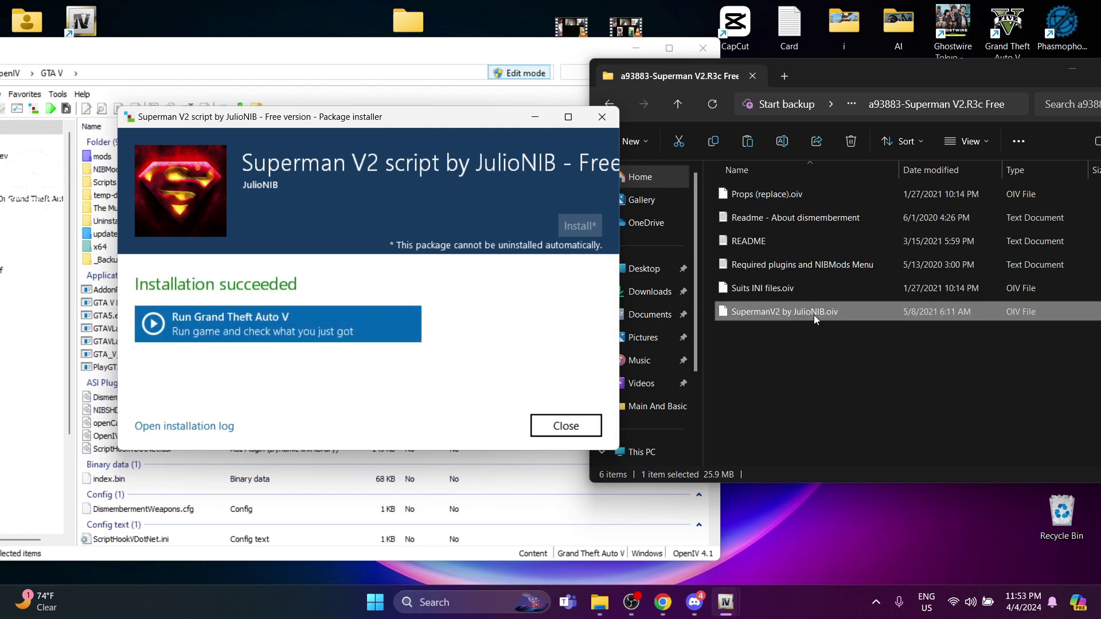
pyautogui.click(568, 421)
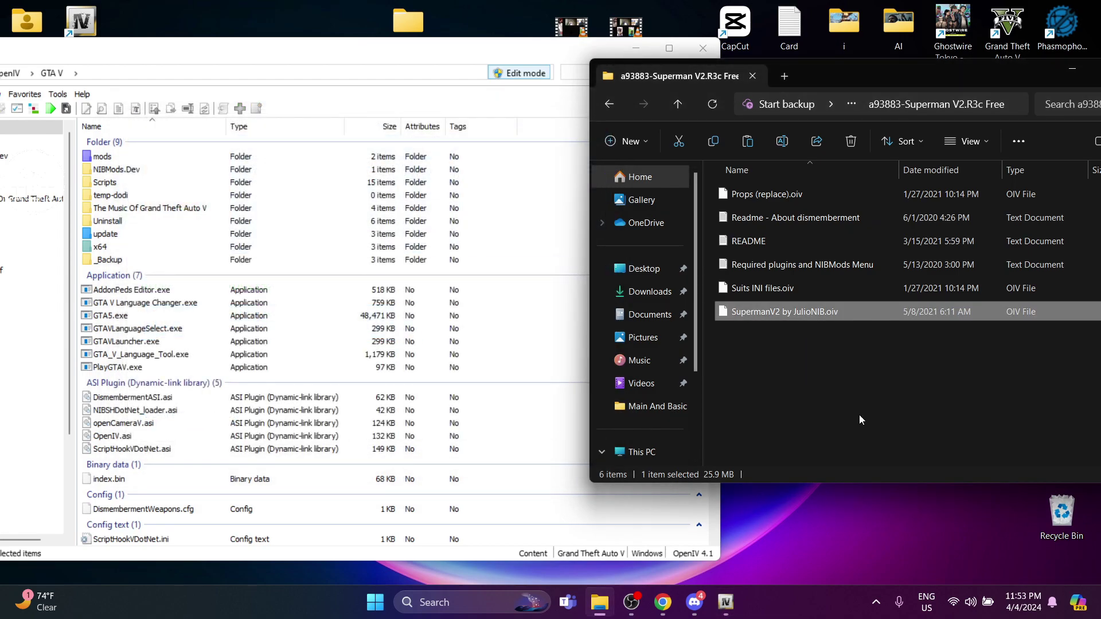
# - Install the Suits INI files.oiv package into the game folder through OpenIV and close its installer
pyautogui.click(773, 290)
pyautogui.moveTo(772, 290); pyautogui.dragTo(720, 268)
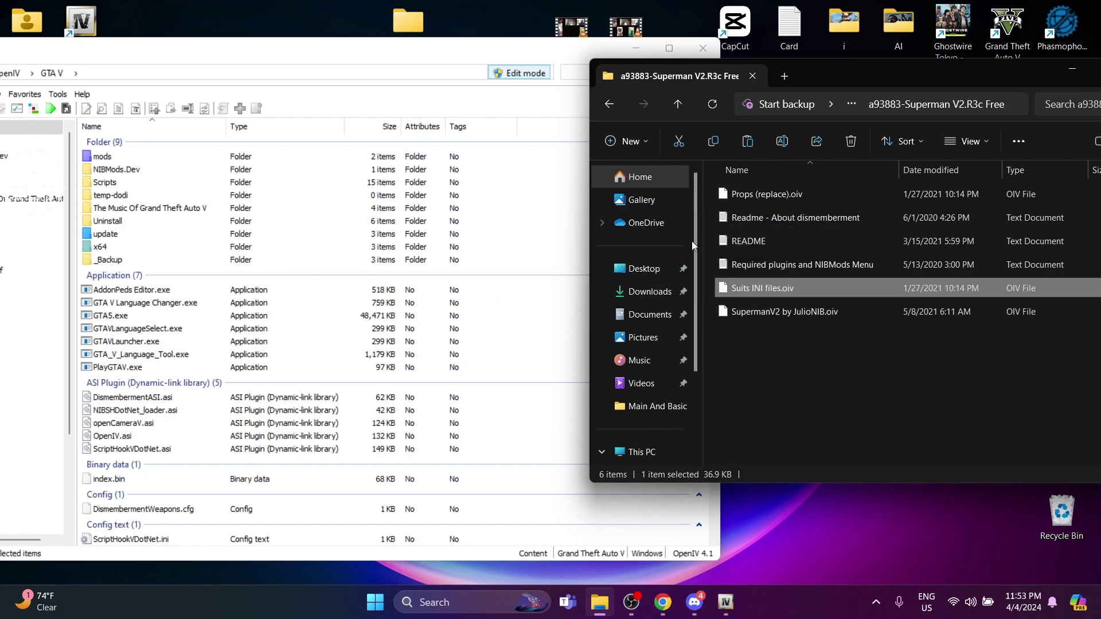
pyautogui.moveTo(453, 48); pyautogui.dragTo(404, 49)
pyautogui.moveTo(739, 278); pyautogui.dragTo(480, 322)
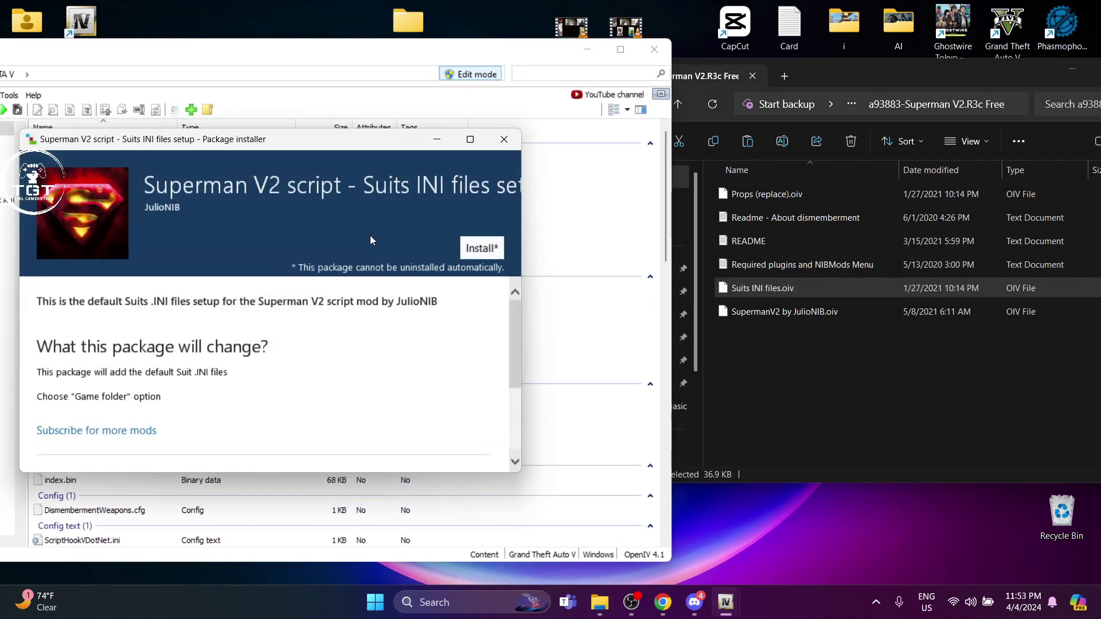
pyautogui.click(482, 247)
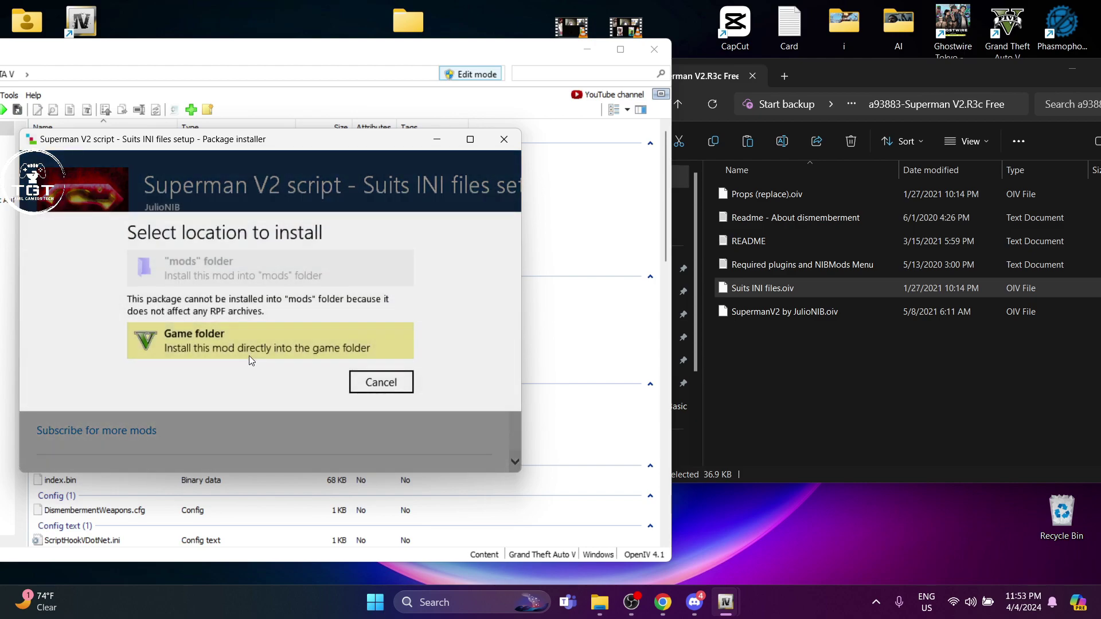
pyautogui.click(234, 342)
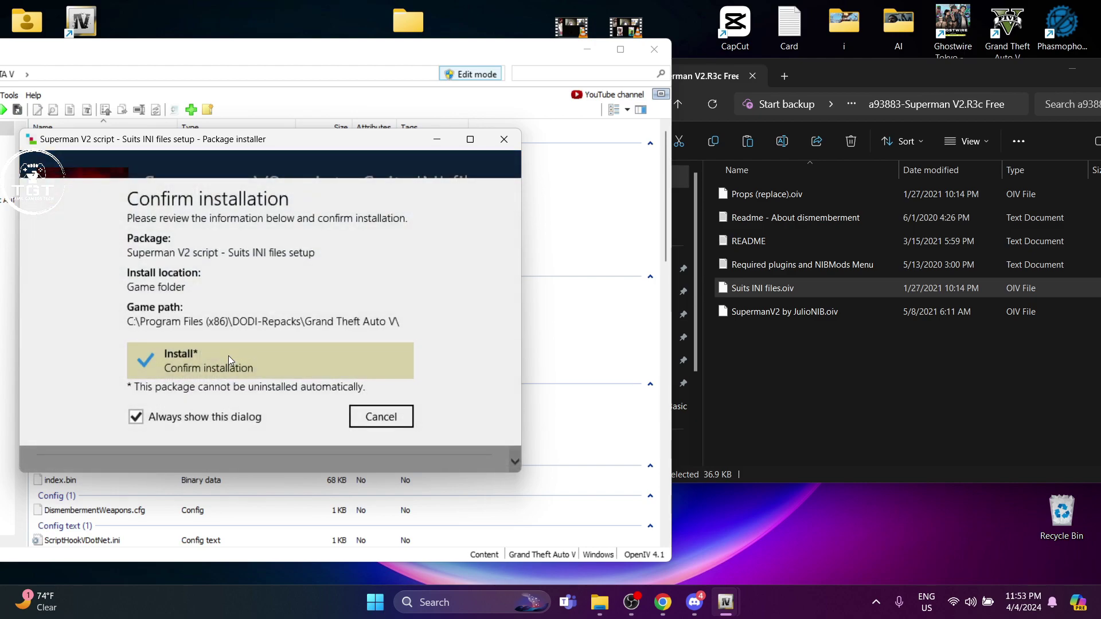
pyautogui.click(225, 356)
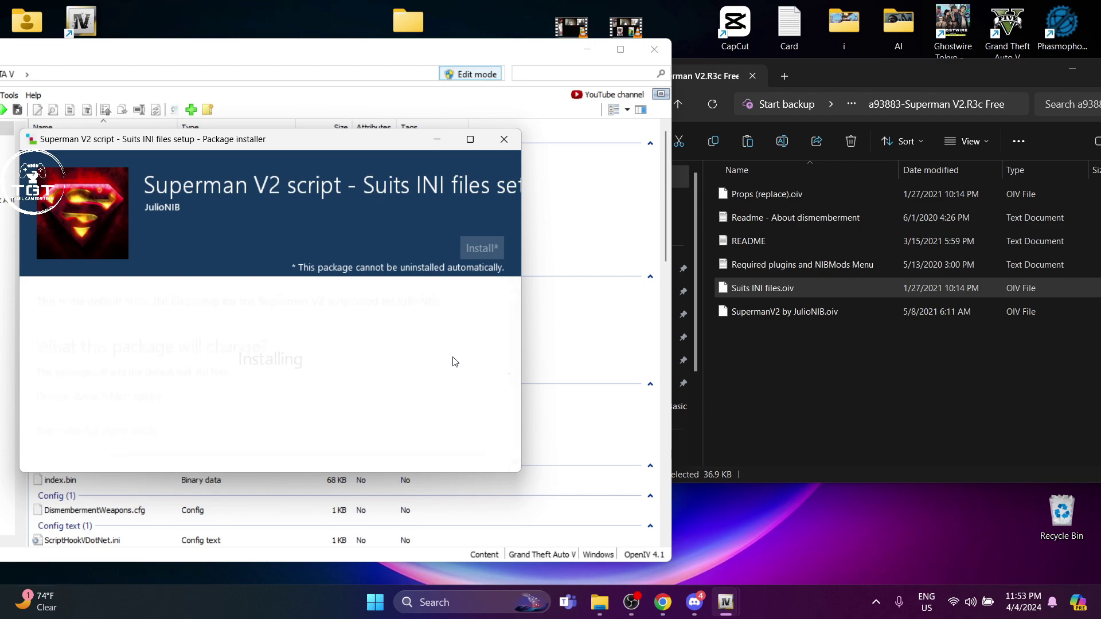
pyautogui.click(454, 448)
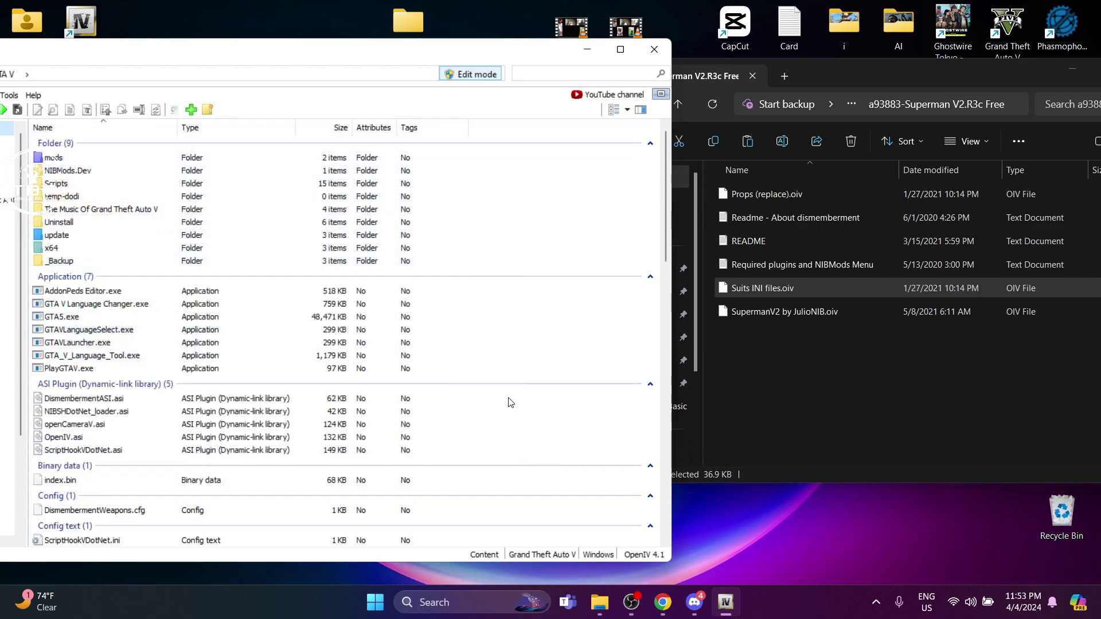
# - Install the Props (replace).oiv package into the "mods" folder through OpenIV and close its installer
pyautogui.click(781, 195)
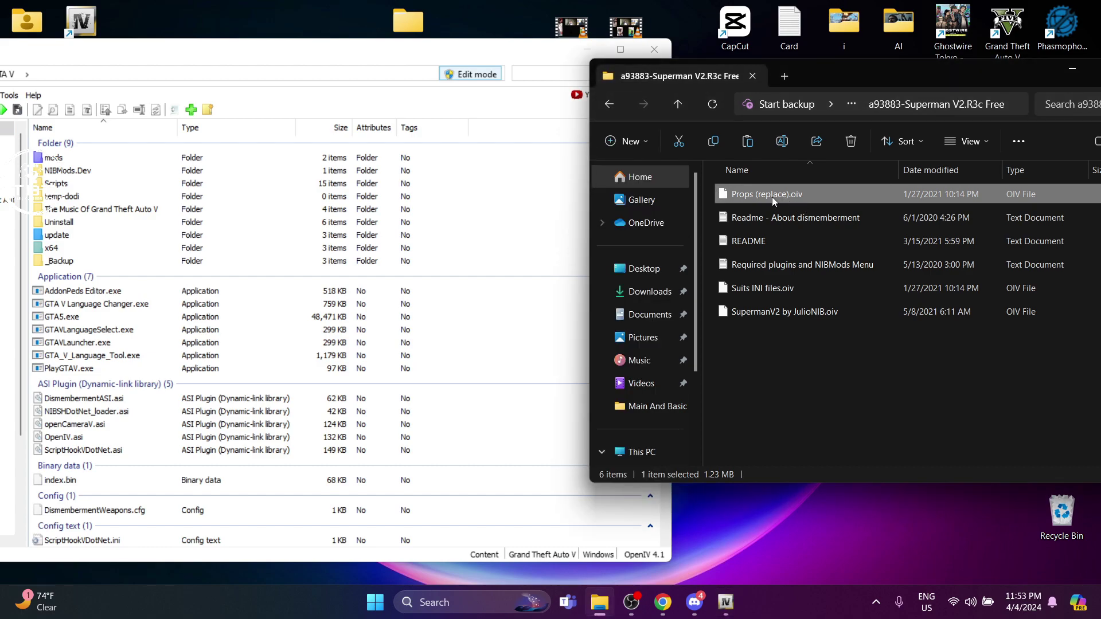
pyautogui.moveTo(776, 196); pyautogui.dragTo(471, 316)
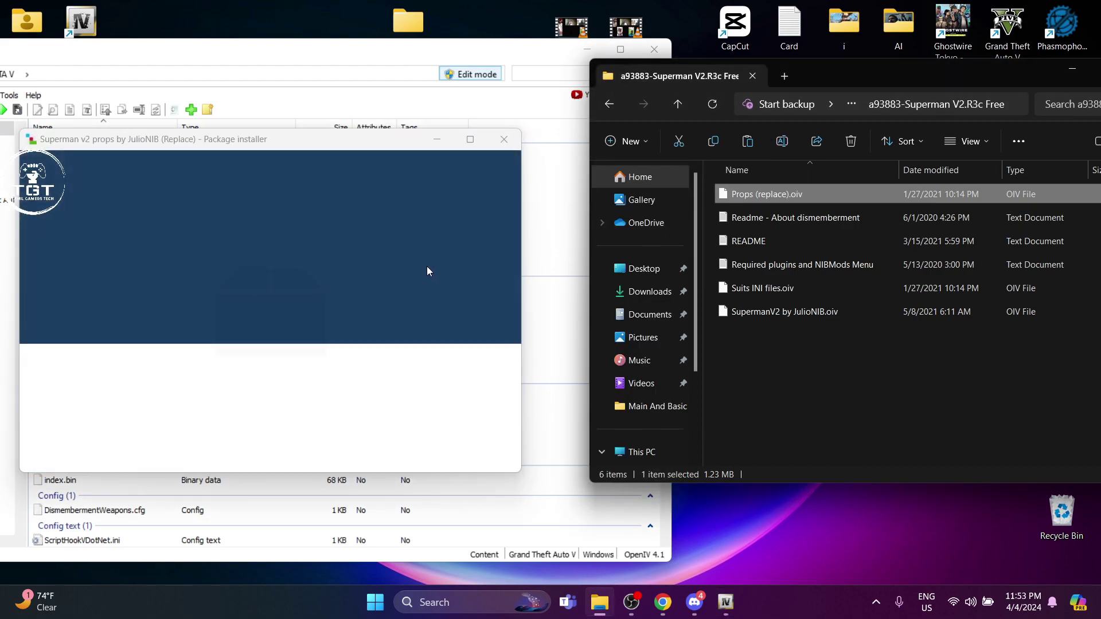
pyautogui.click(482, 249)
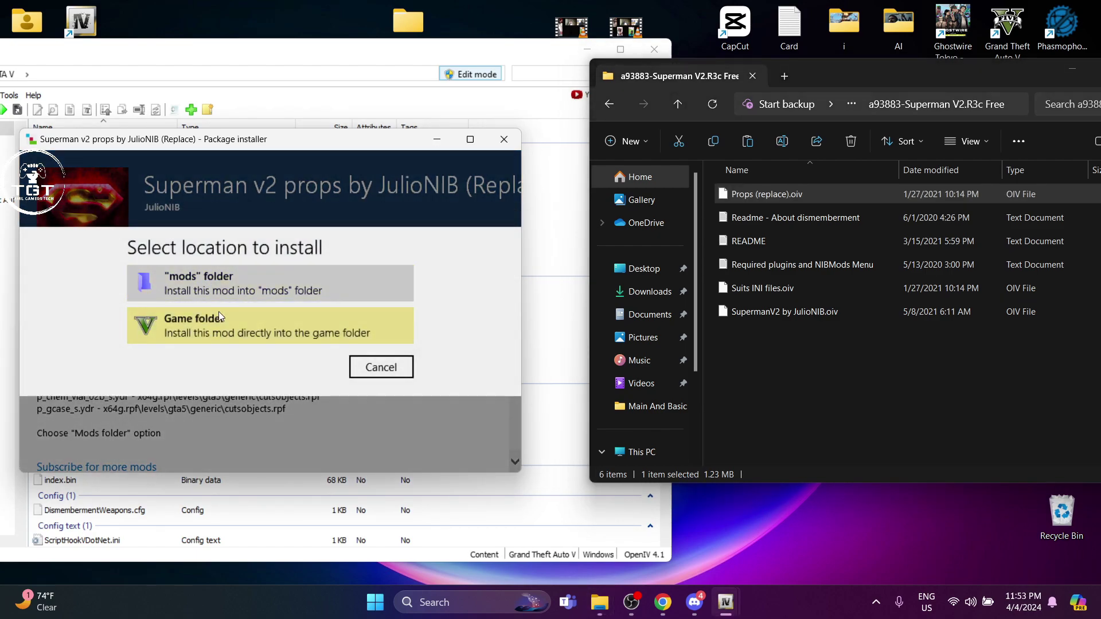
pyautogui.click(230, 283)
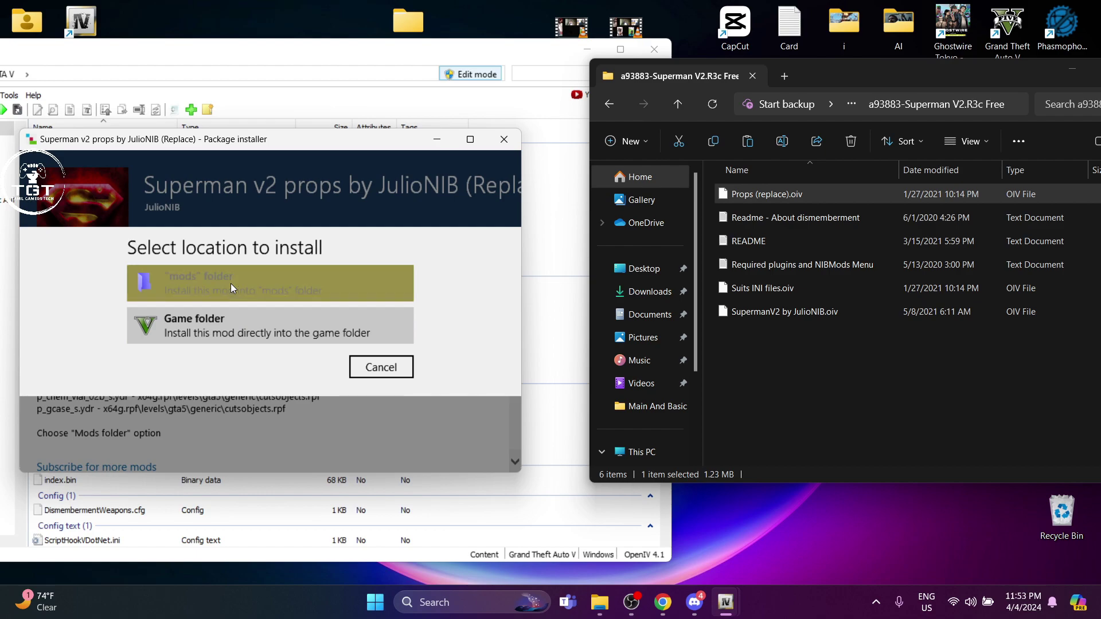
pyautogui.click(242, 359)
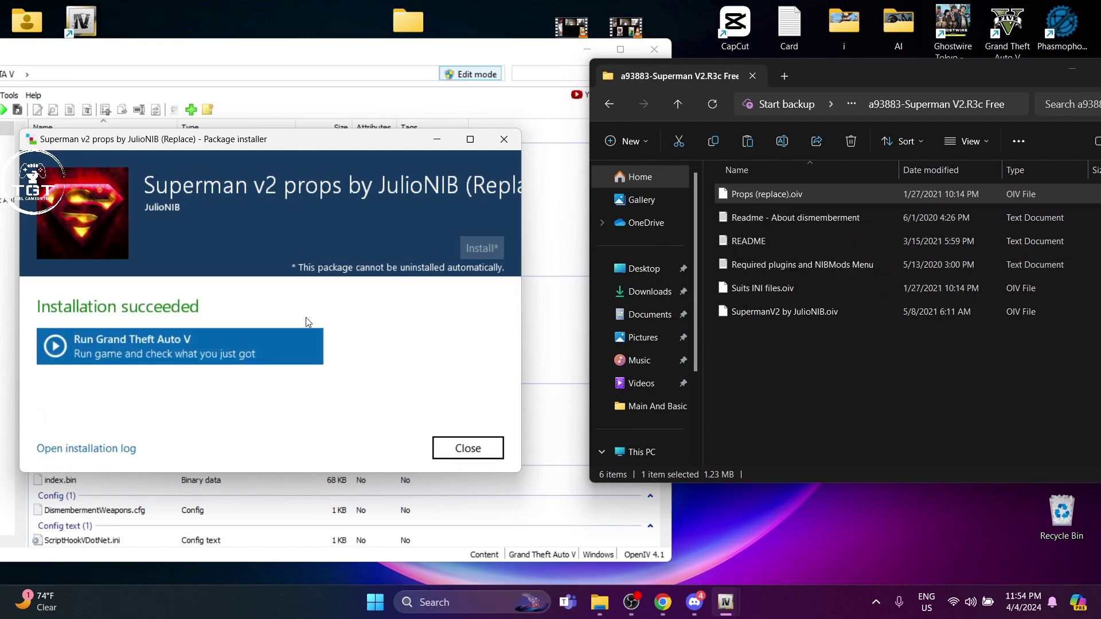
pyautogui.click(467, 449)
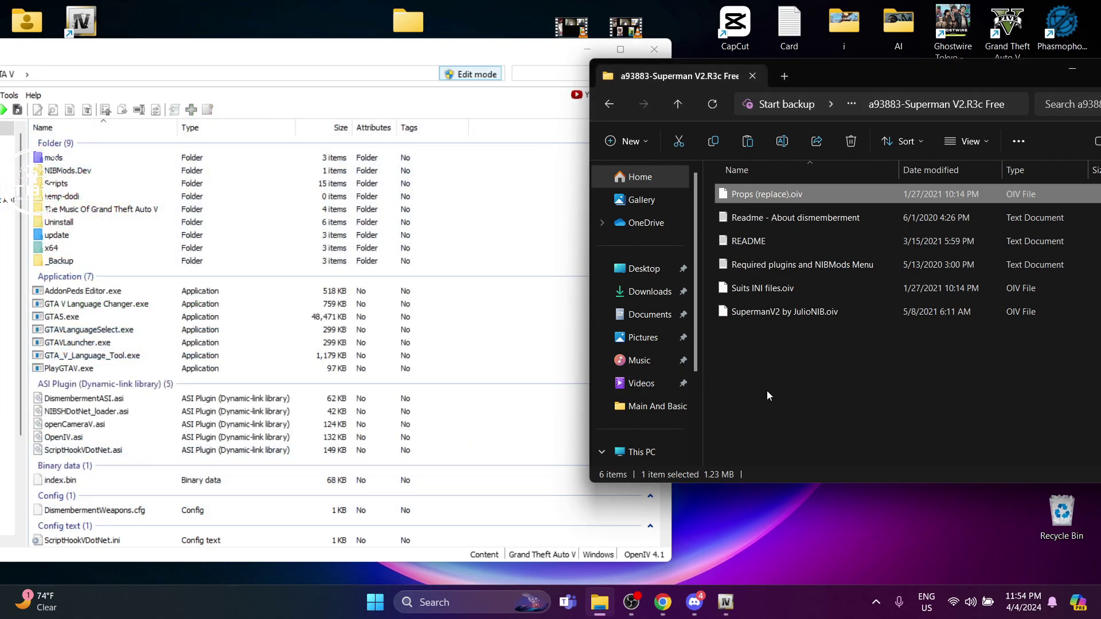
# - Examine the contents of the Scripts folder and its Superman V2 script files subfolder in OpenIV, and return to the GTA V root
pyautogui.moveTo(295, 62); pyautogui.dragTo(364, 52)
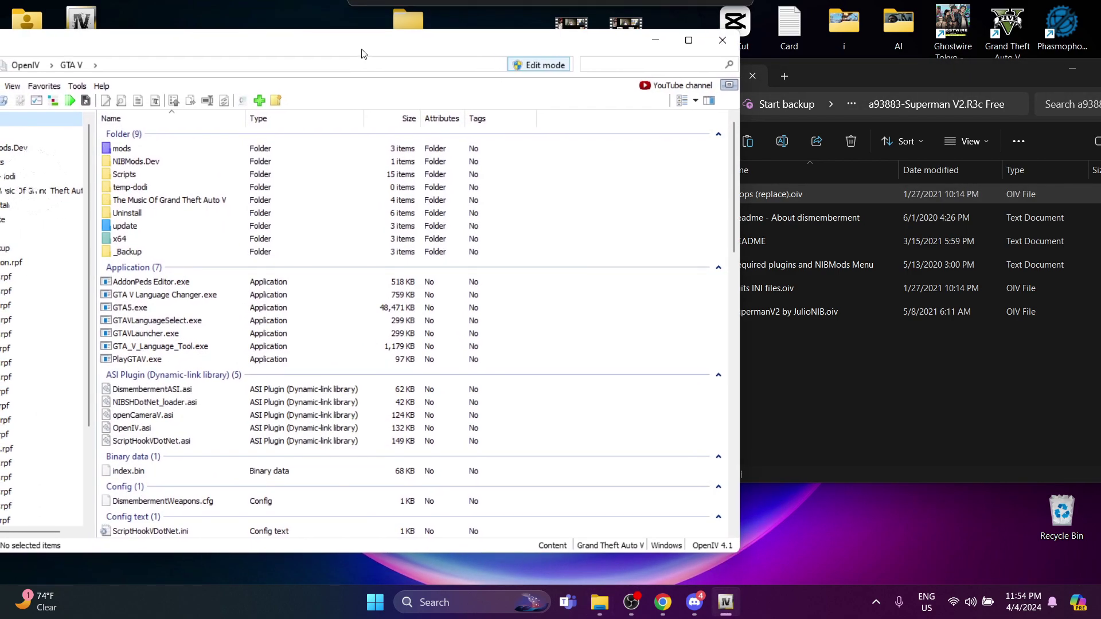
pyautogui.click(131, 174)
pyautogui.doubleClick(131, 174)
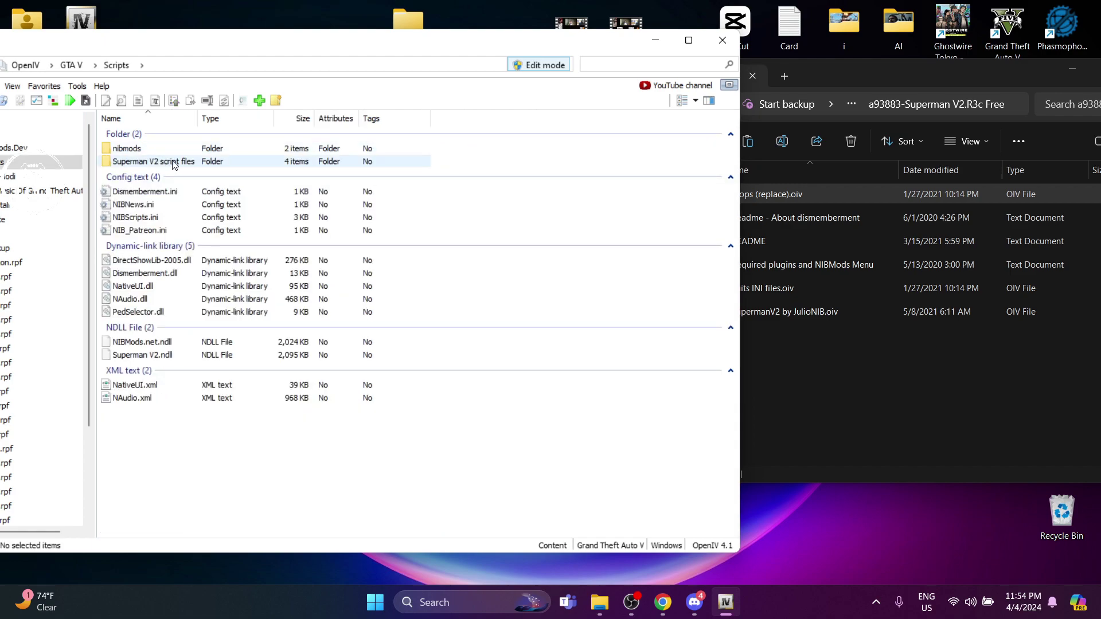
pyautogui.doubleClick(175, 163)
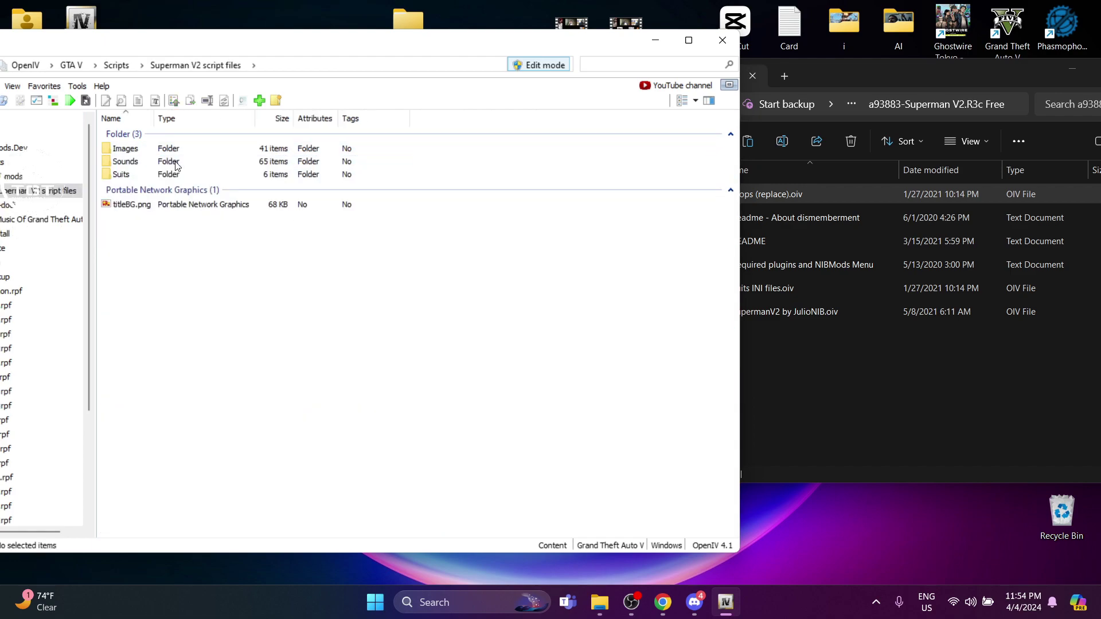
pyautogui.moveTo(96, 53); pyautogui.dragTo(173, 56)
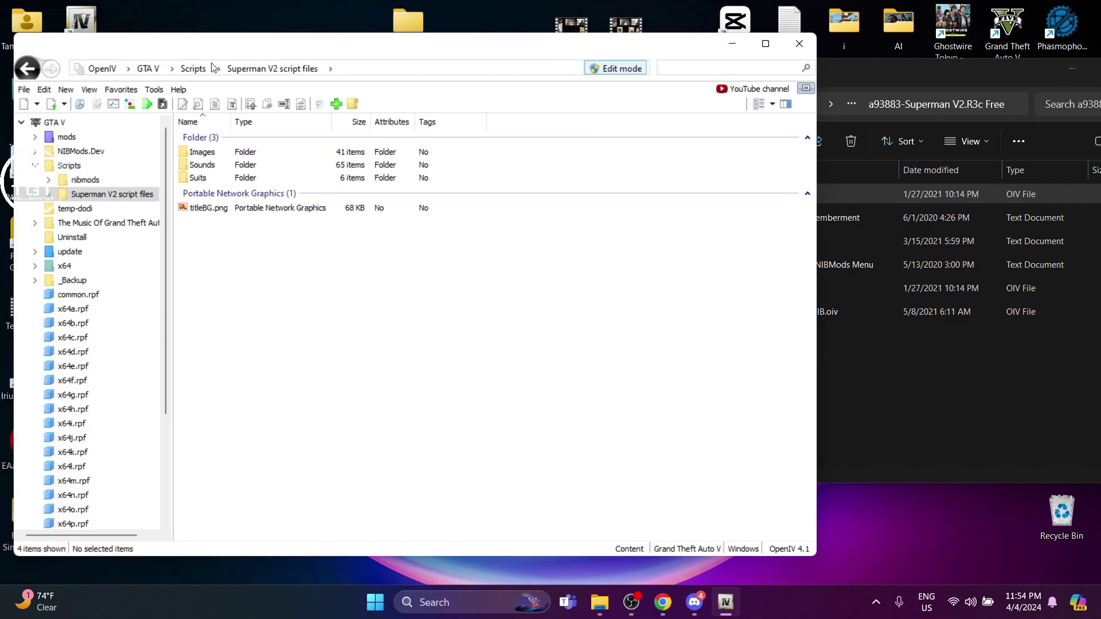
pyautogui.click(195, 68)
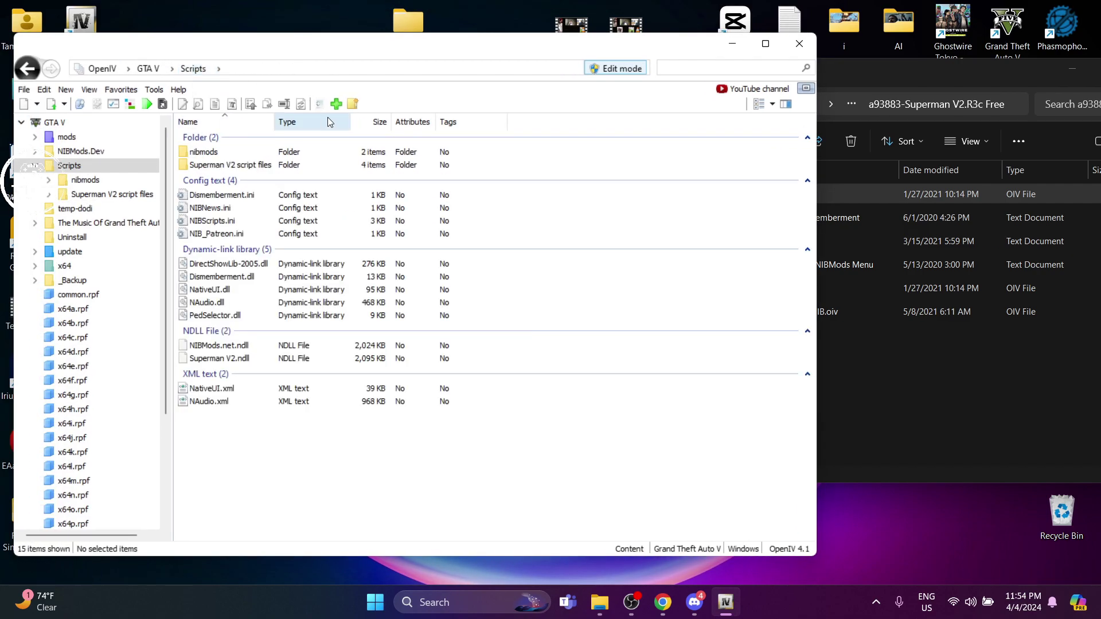
pyautogui.click(146, 67)
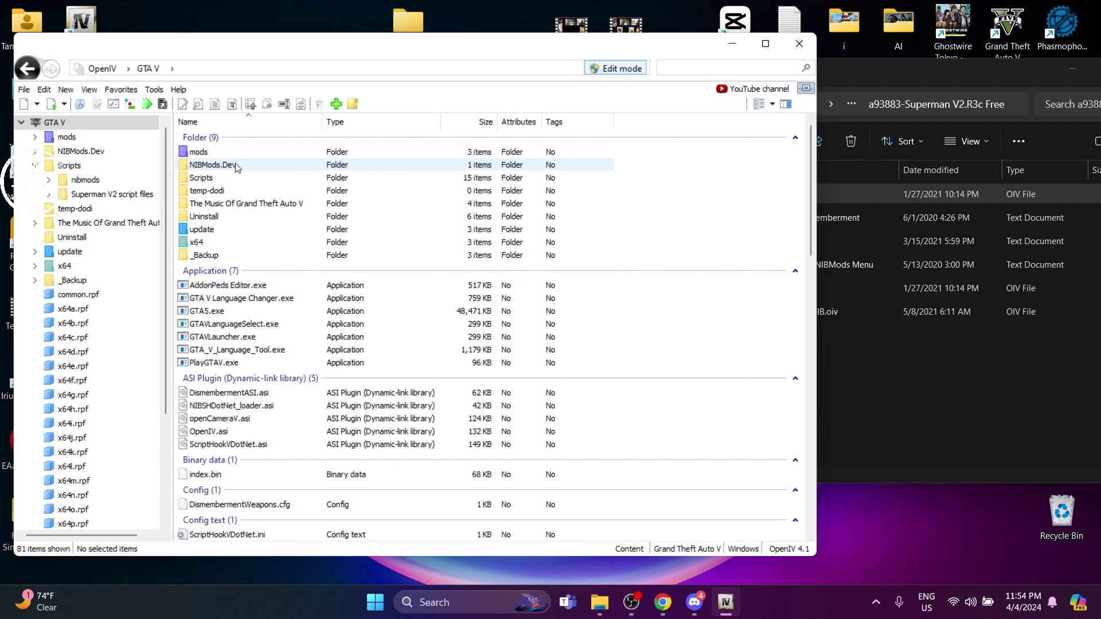
pyautogui.doubleClick(213, 178)
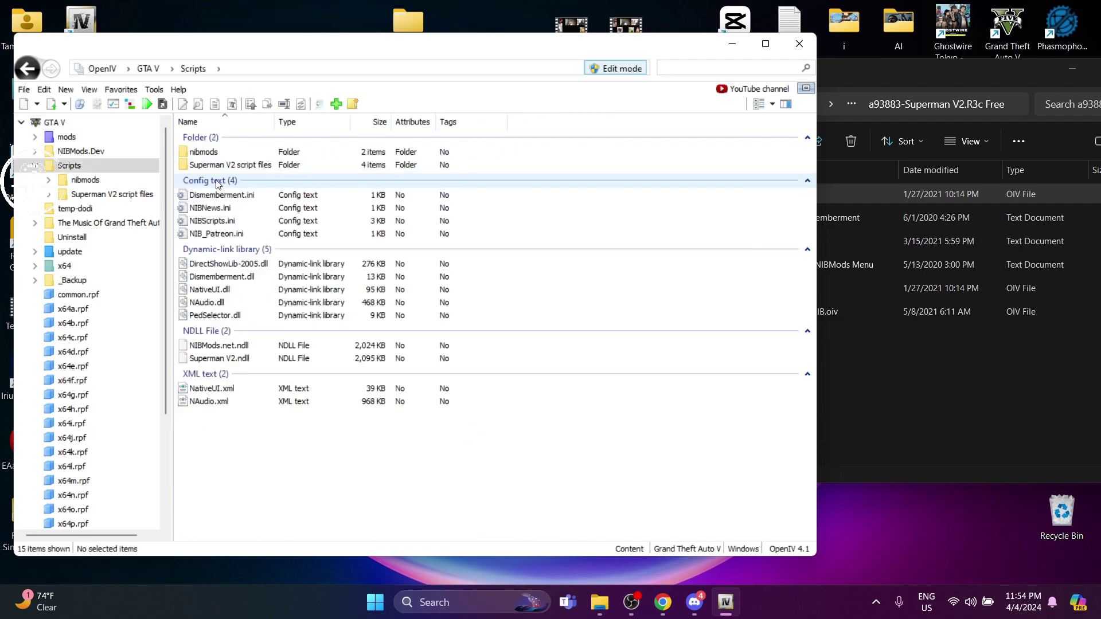
pyautogui.click(148, 69)
# - Switch to File Explorer and open the 7e0084-Superman Black Suit V4 folder inside the Superman folder
pyautogui.click(889, 68)
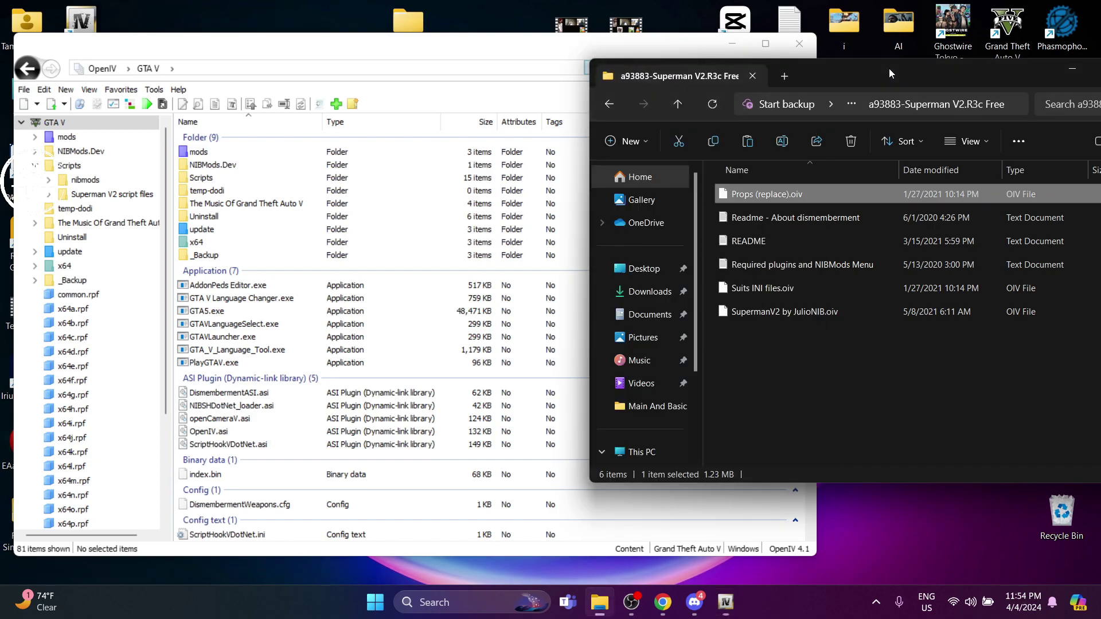
pyautogui.click(678, 106)
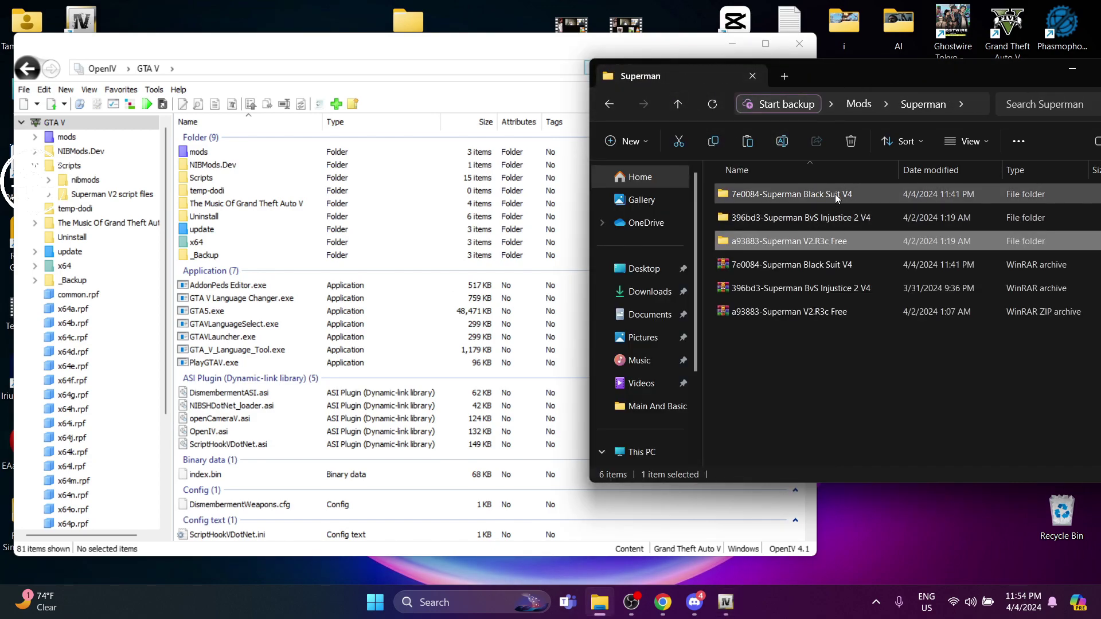
pyautogui.doubleClick(818, 196)
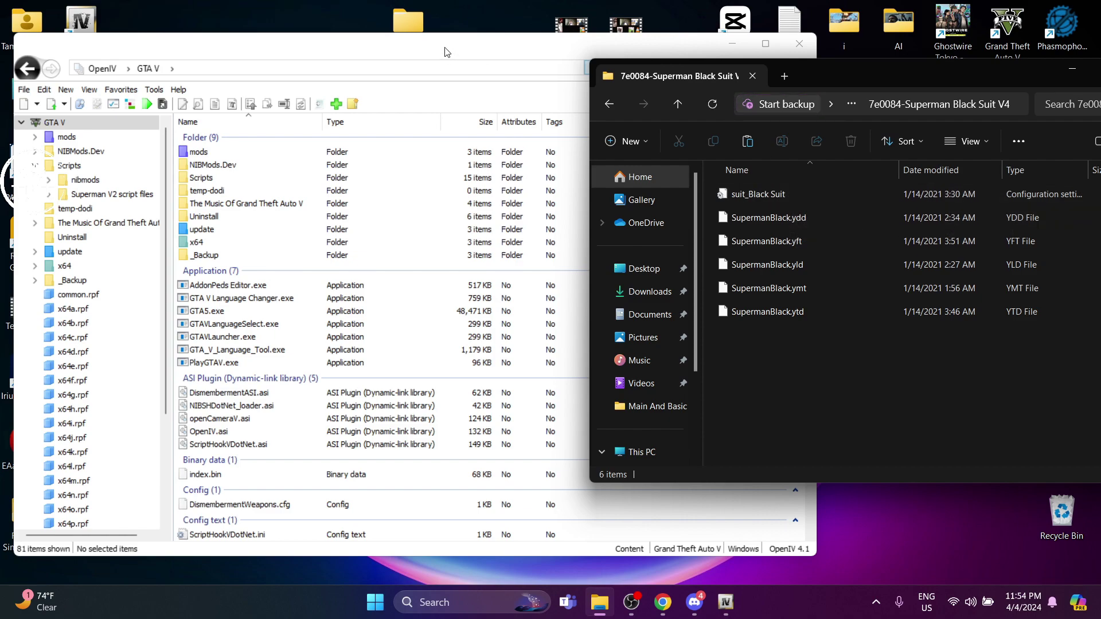
# - Open the Suits folder under Scripts > Superman V2 script files in OpenIV
pyautogui.moveTo(446, 49); pyautogui.dragTo(410, 46)
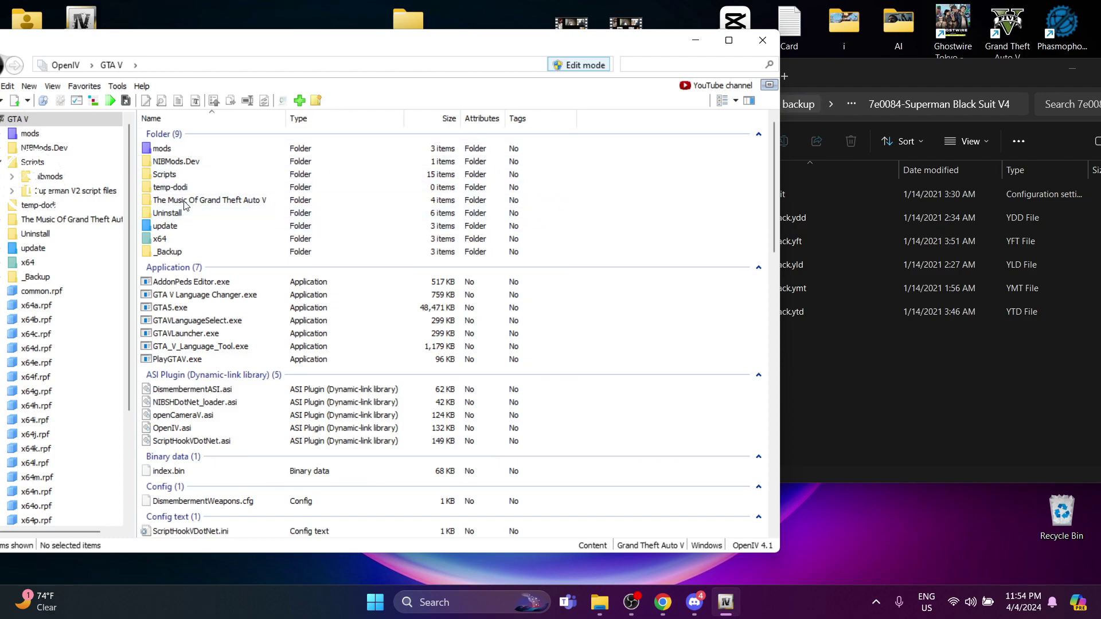
pyautogui.doubleClick(177, 174)
pyautogui.doubleClick(172, 162)
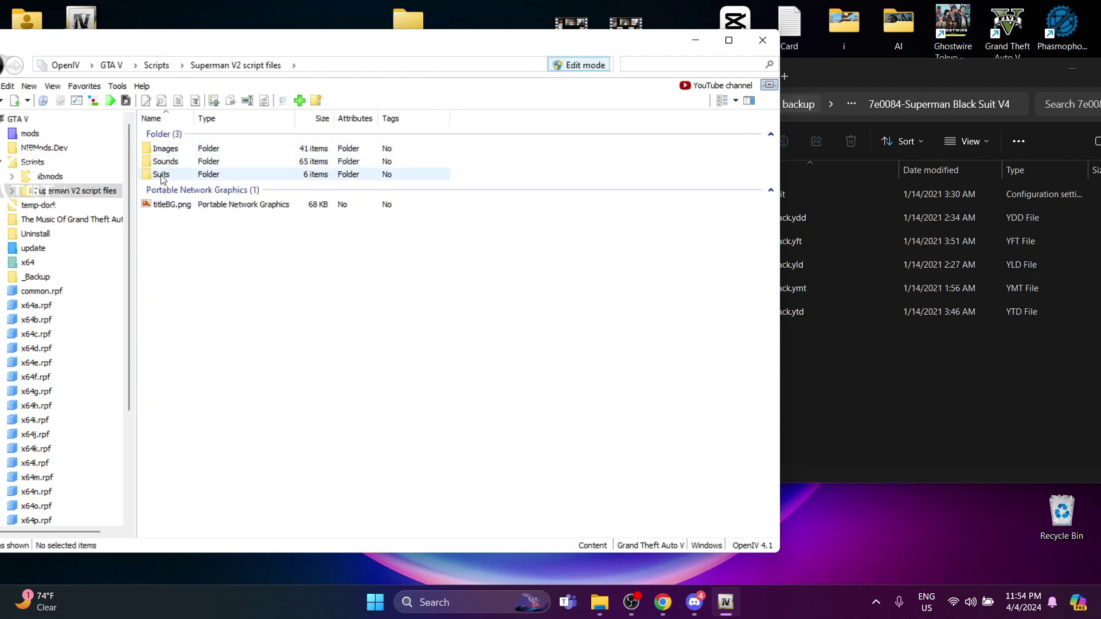
pyautogui.doubleClick(172, 175)
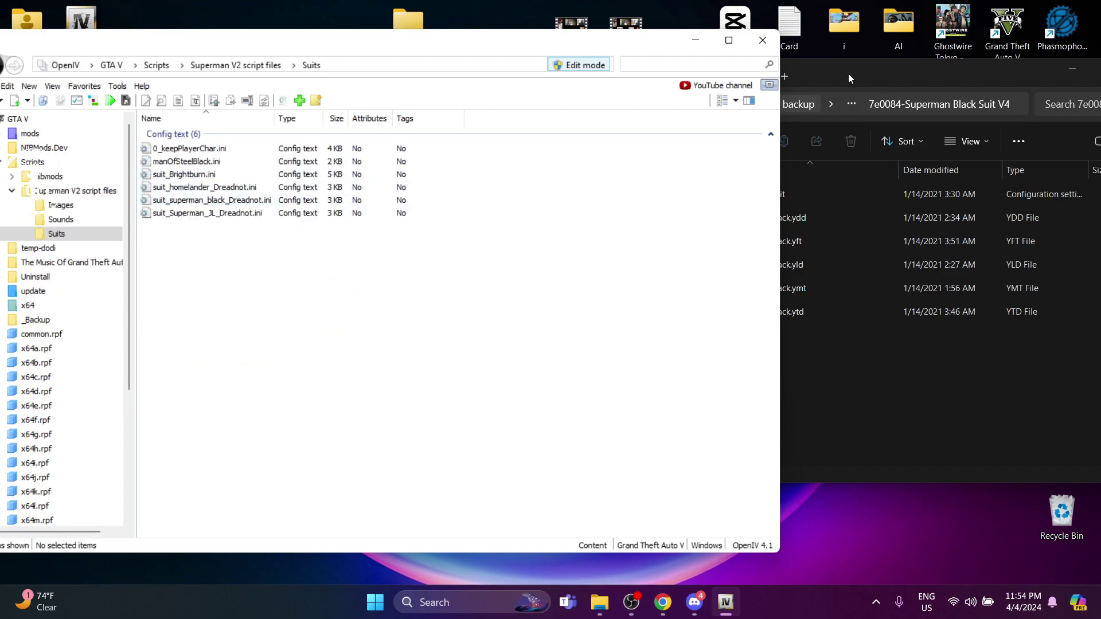
# - Copy the suit_Black Suit configuration file from File Explorer into OpenIV's Suits folder
pyautogui.moveTo(848, 74); pyautogui.dragTo(916, 88)
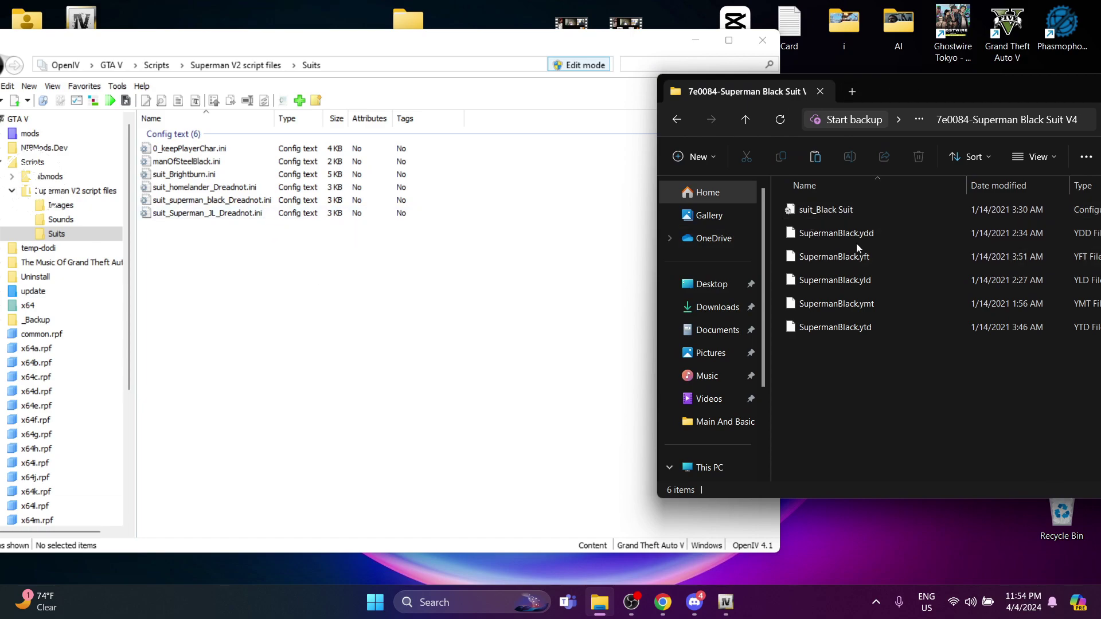
pyautogui.click(838, 214)
pyautogui.moveTo(838, 214); pyautogui.dragTo(589, 237)
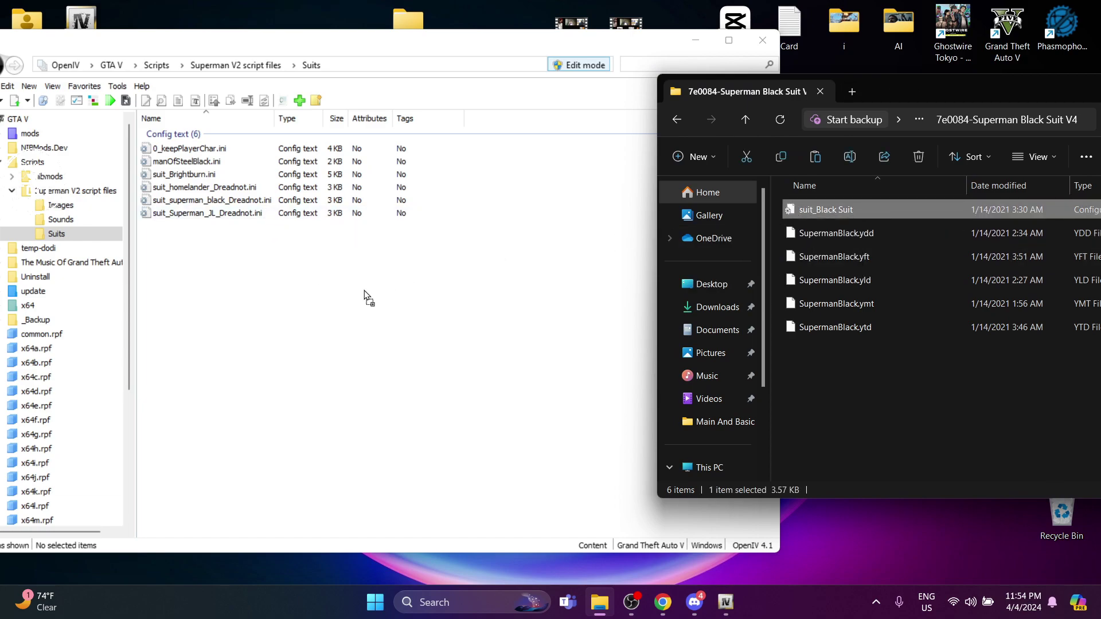
pyautogui.moveTo(367, 297); pyautogui.dragTo(365, 296)
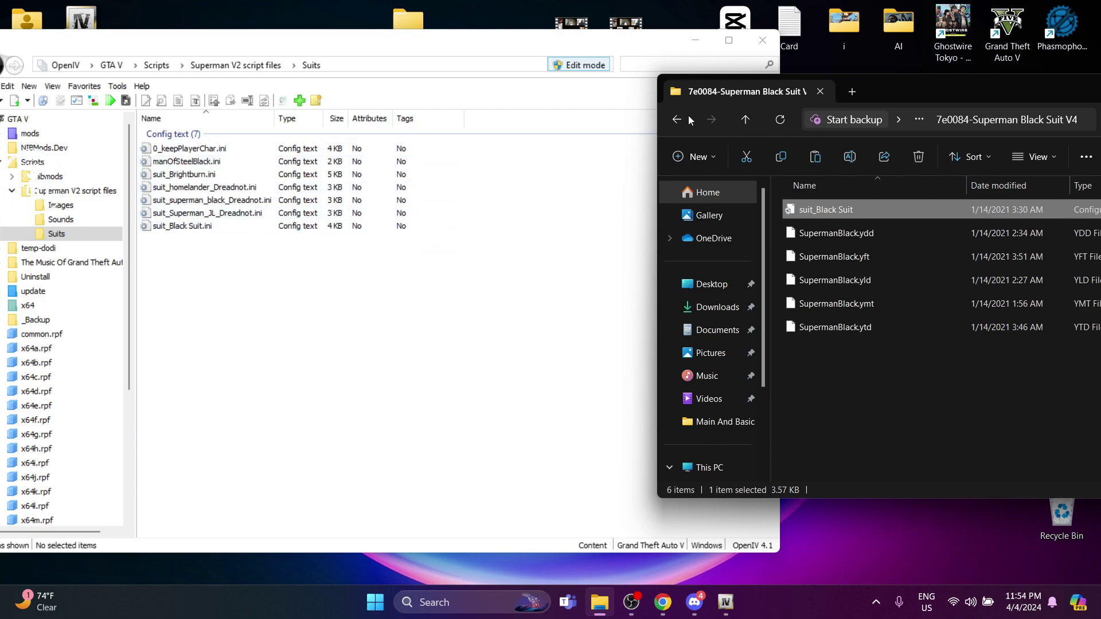
# - Copy the suit_Superman configuration file from the 396bd3-Superman BvS Injustice 2 V4 folder into OpenIV's Suits folder
pyautogui.moveTo(924, 95); pyautogui.dragTo(887, 91)
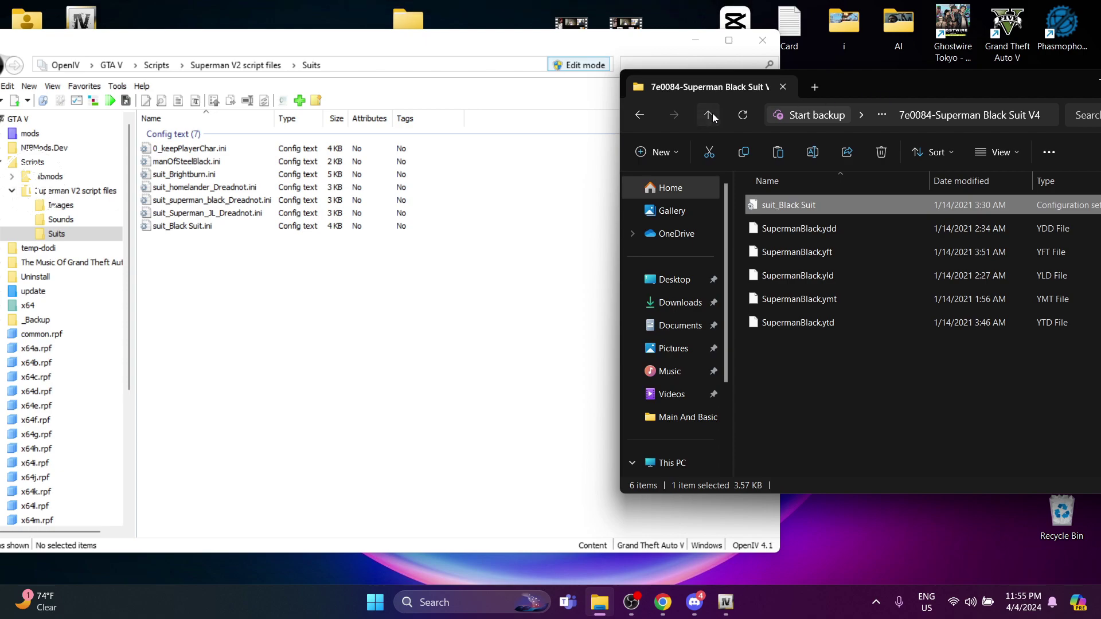
pyautogui.click(712, 112)
pyautogui.doubleClick(839, 233)
pyautogui.moveTo(852, 204); pyautogui.dragTo(322, 296)
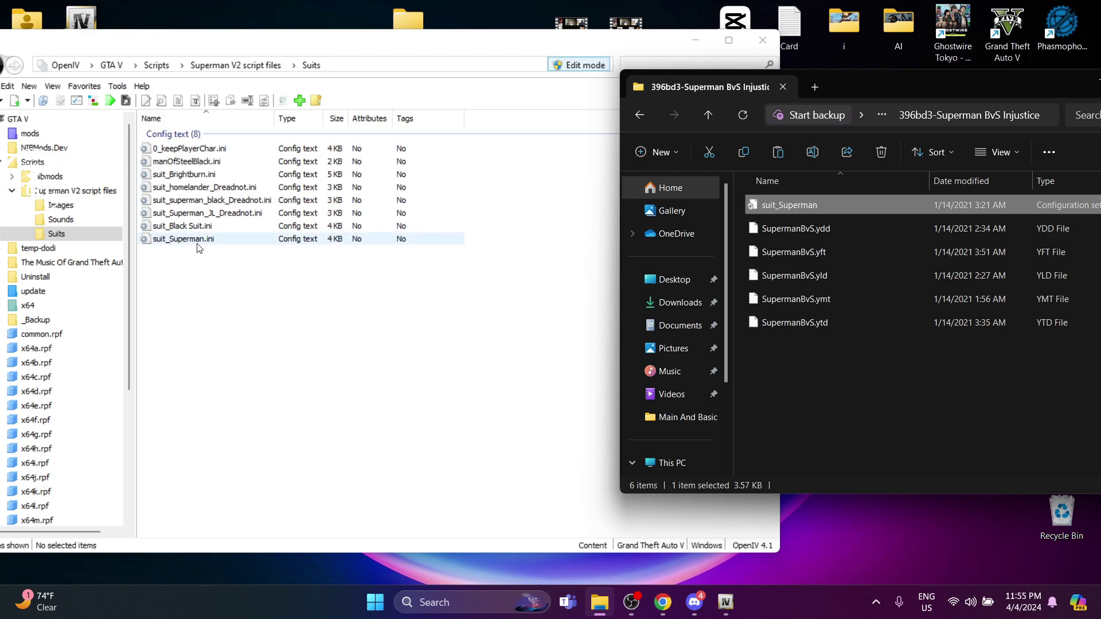
# - Return OpenIV to the GTA V root folder and place its window beside File Explorer
pyautogui.moveTo(102, 47); pyautogui.dragTo(192, 40)
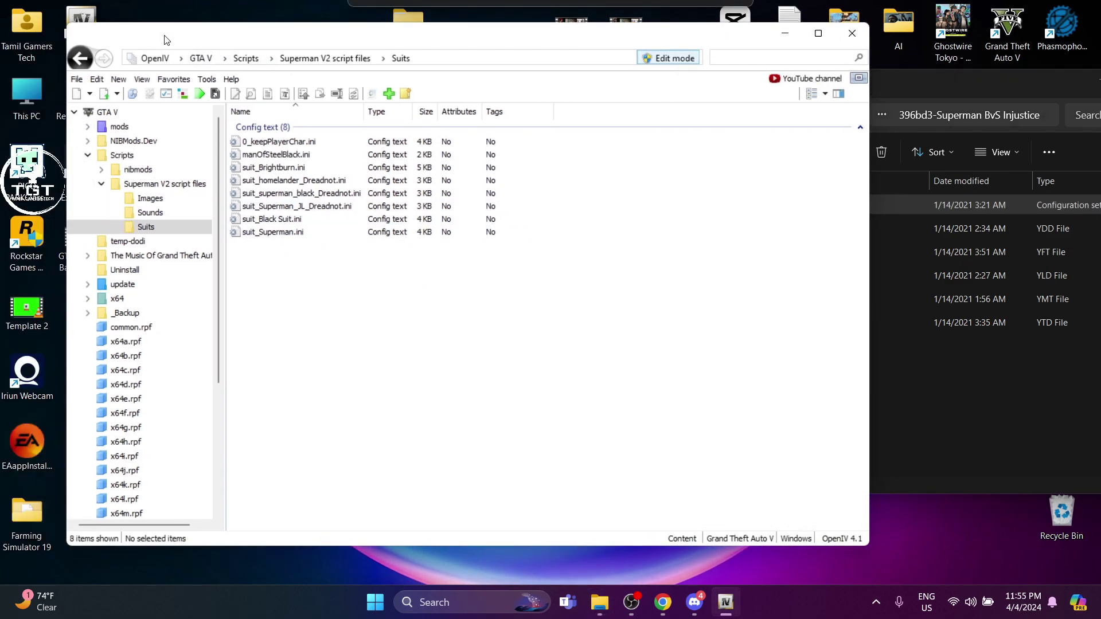
pyautogui.click(80, 59)
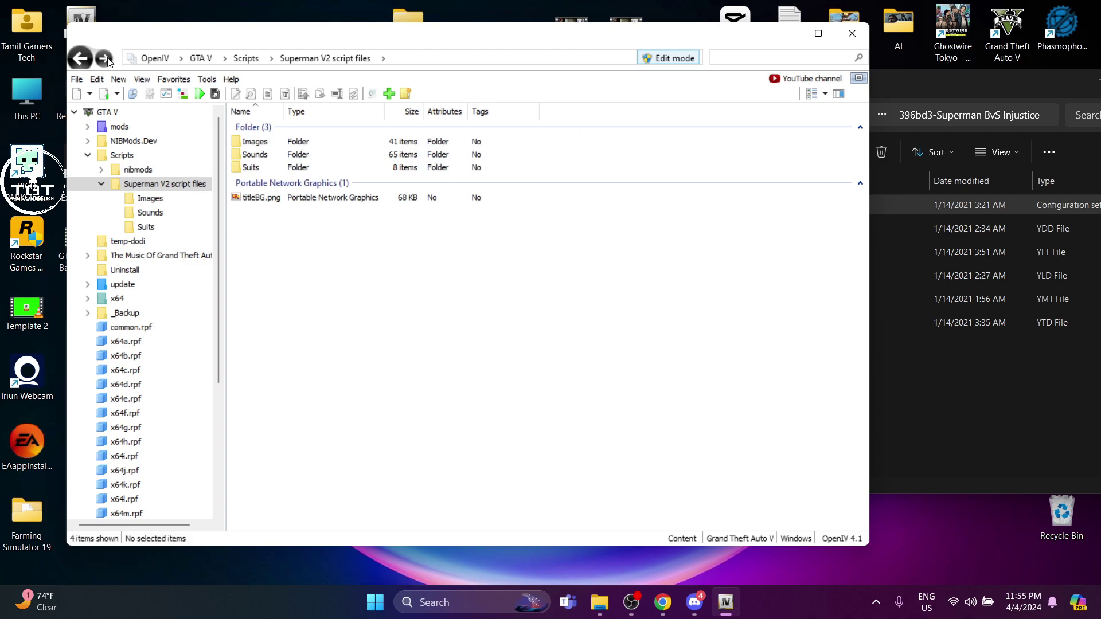
pyautogui.click(80, 58)
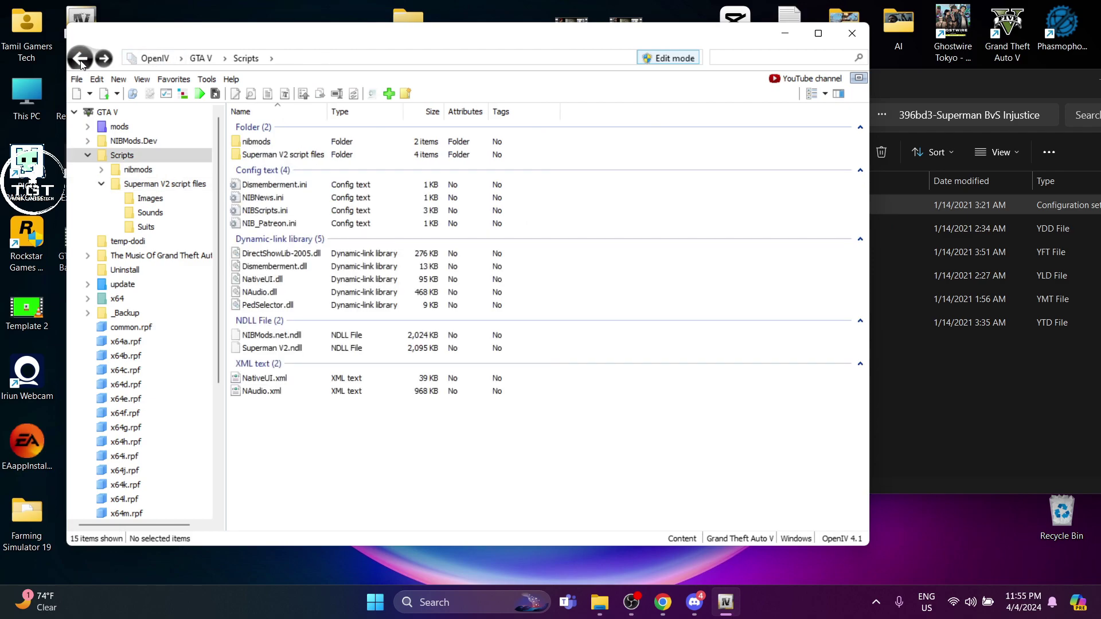
pyautogui.click(80, 58)
pyautogui.moveTo(442, 56); pyautogui.dragTo(347, 63)
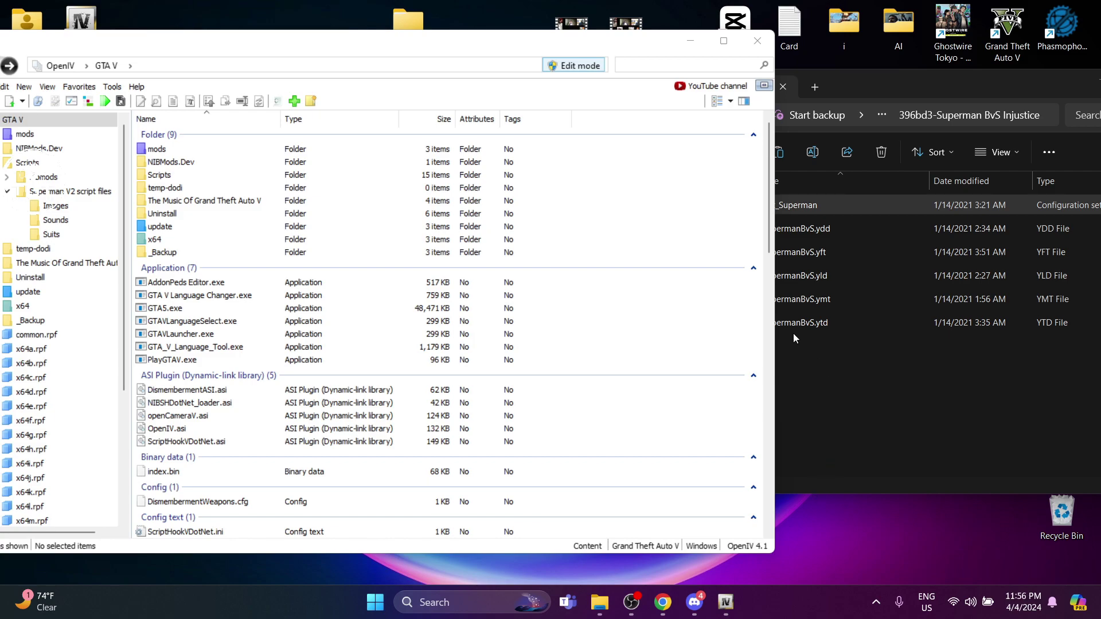
pyautogui.click(162, 150)
pyautogui.doubleClick(162, 150)
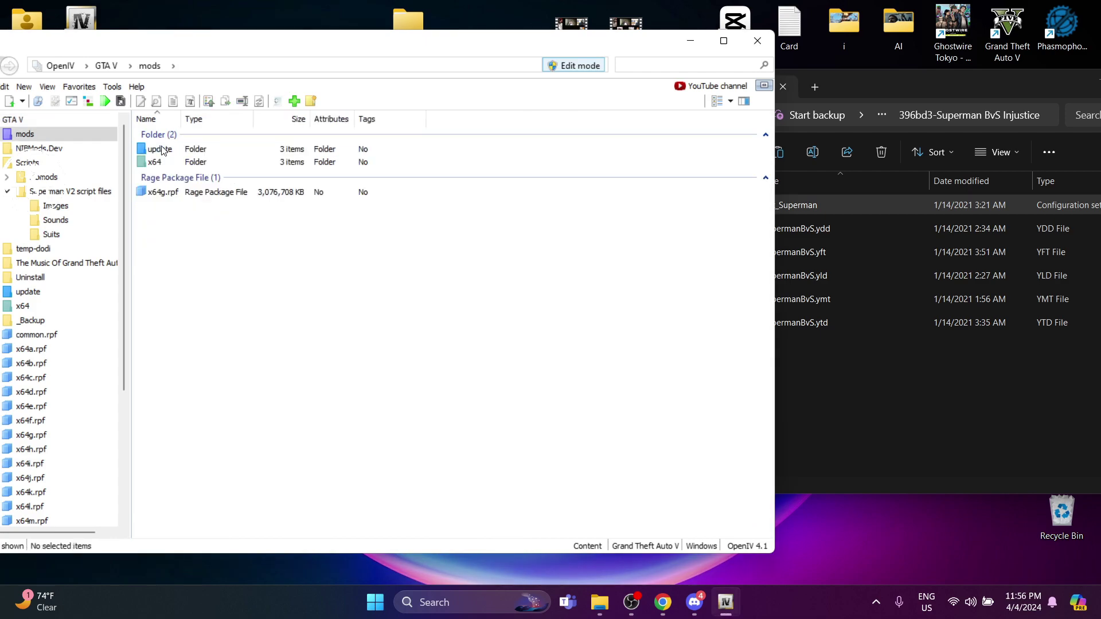
pyautogui.doubleClick(172, 150)
pyautogui.click(165, 150)
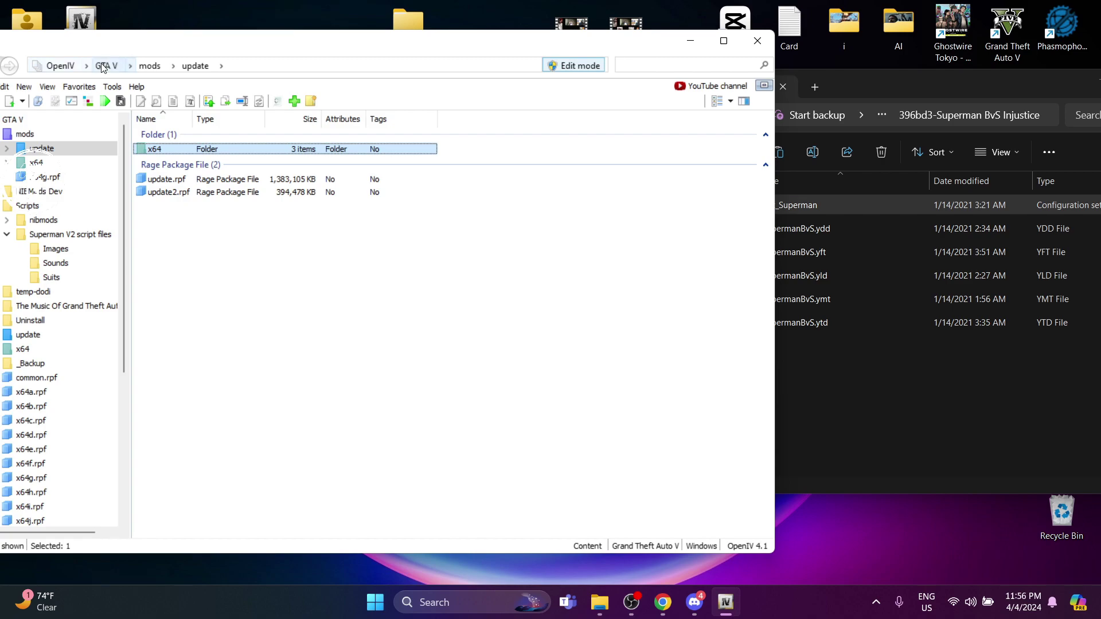
pyautogui.click(105, 66)
# - Open the peds.rpf archive under mods > update > x64 > dlcpacks > addonpeds > dlc.rpf in OpenIV
pyautogui.doubleClick(152, 148)
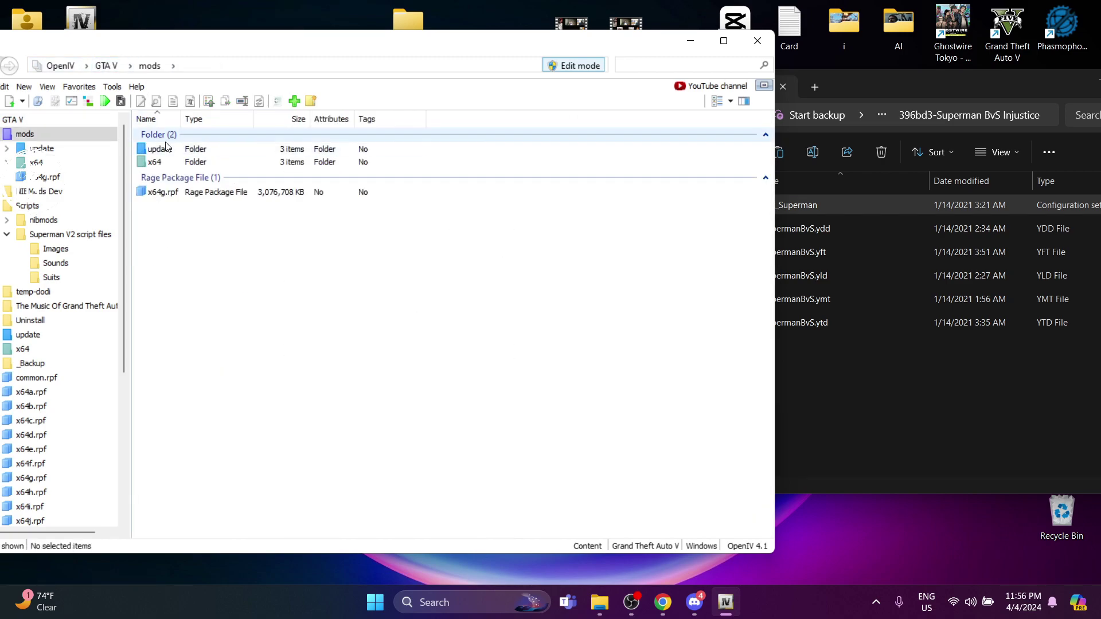
pyautogui.doubleClick(171, 150)
pyautogui.doubleClick(166, 149)
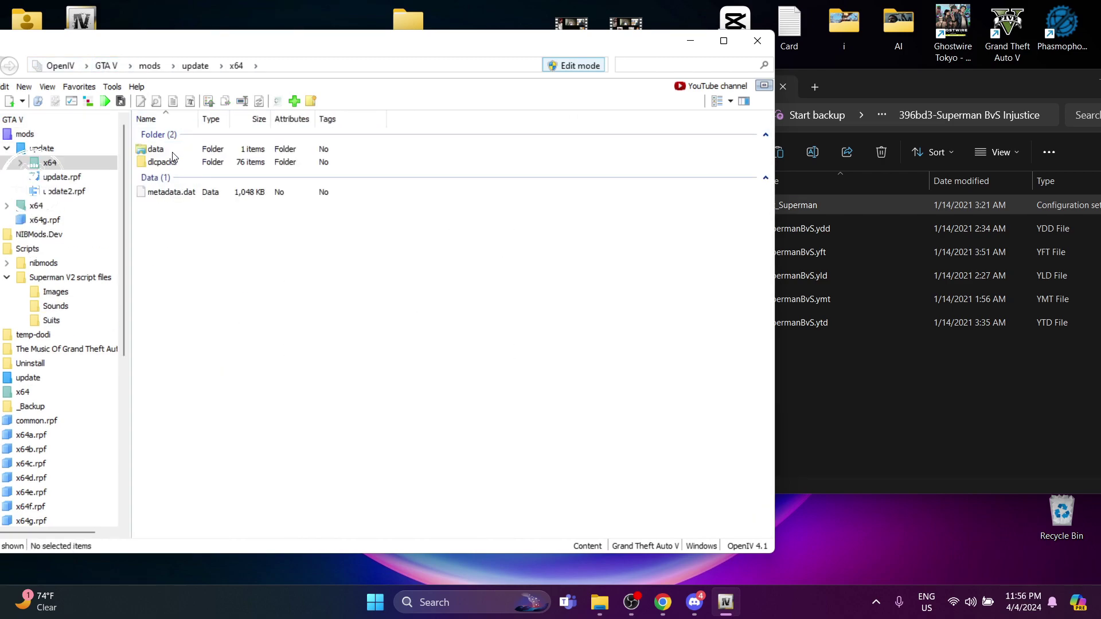
pyautogui.doubleClick(164, 162)
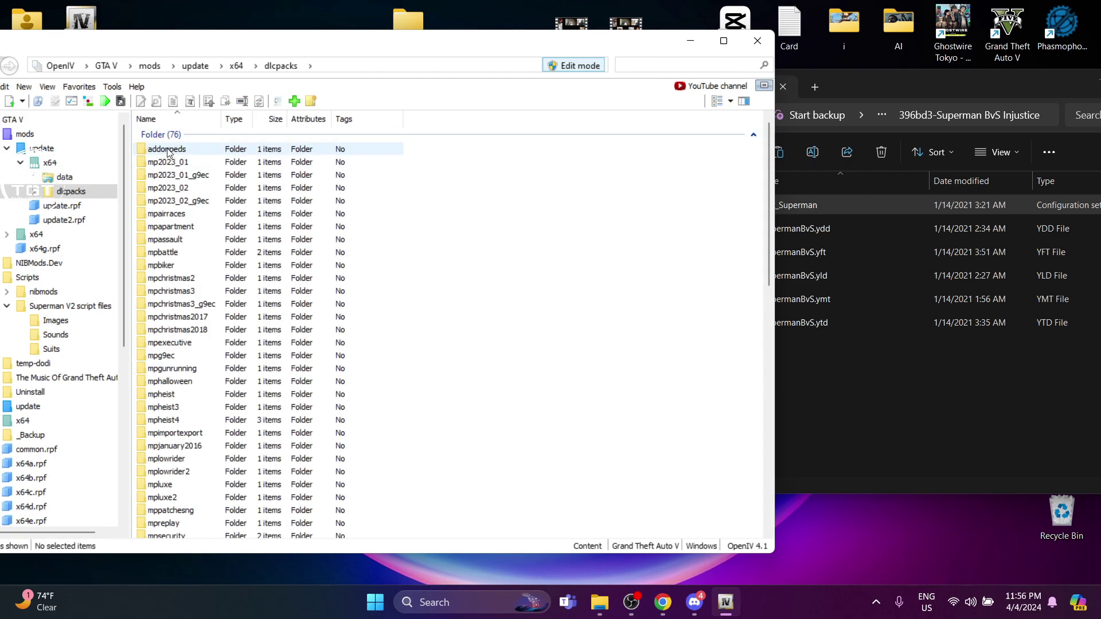
pyautogui.doubleClick(168, 150)
pyautogui.click(161, 151)
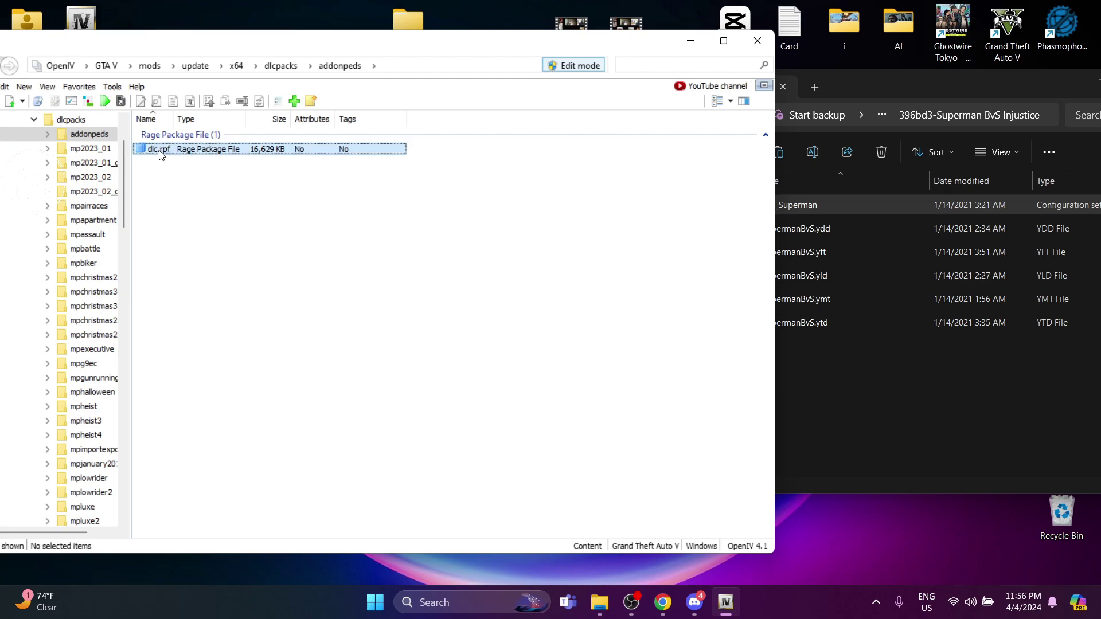
pyautogui.doubleClick(160, 150)
pyautogui.click(179, 150)
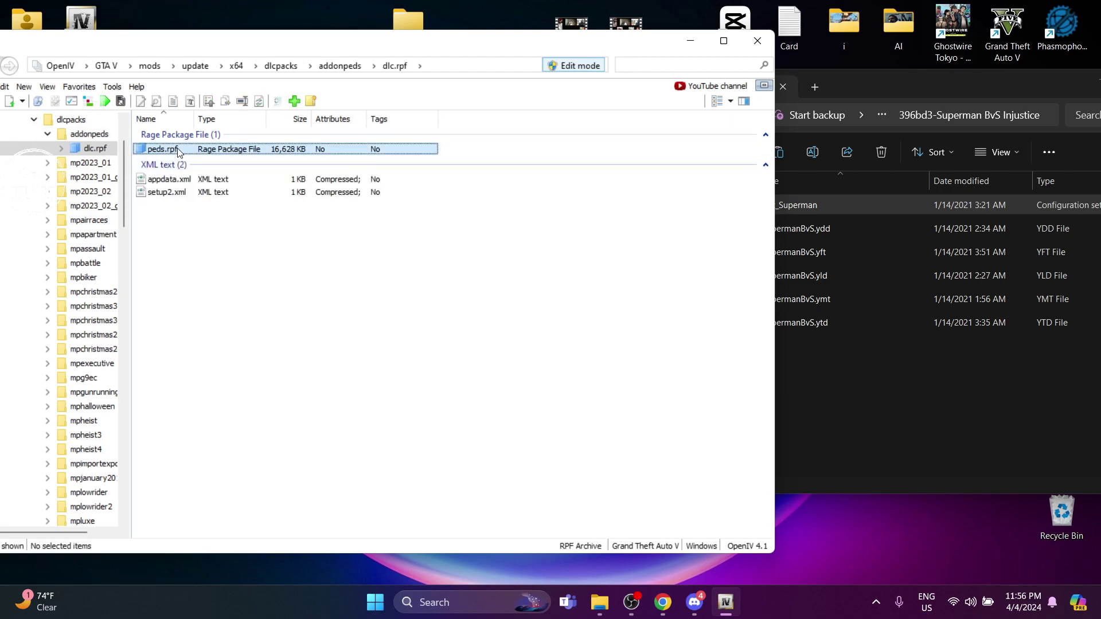
pyautogui.doubleClick(178, 151)
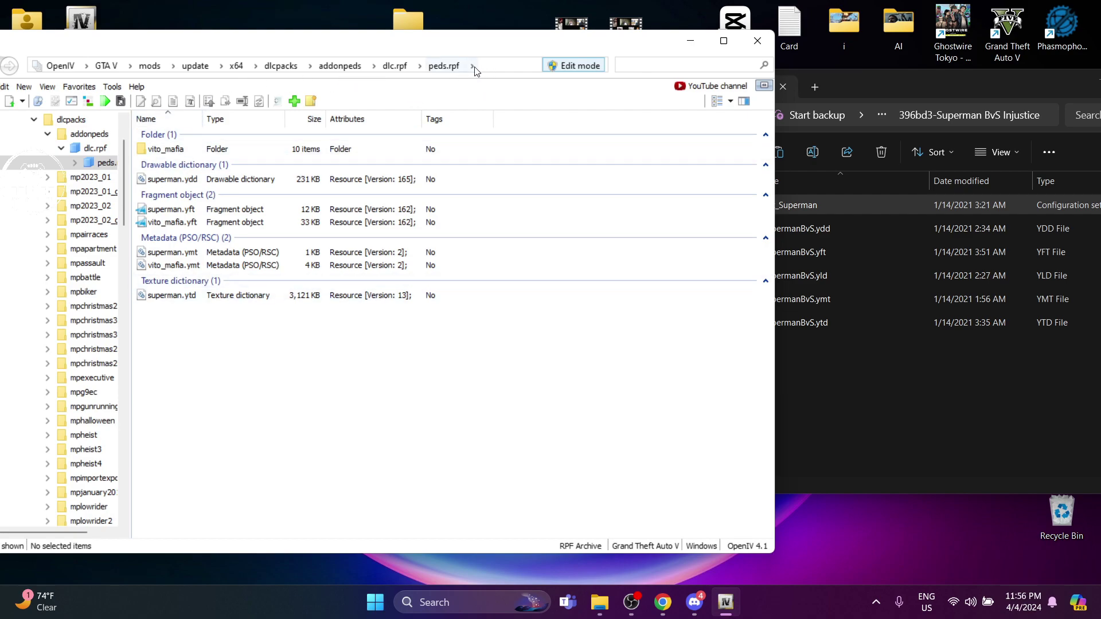
pyautogui.moveTo(36, 49); pyautogui.dragTo(86, 47)
pyautogui.click(35, 62)
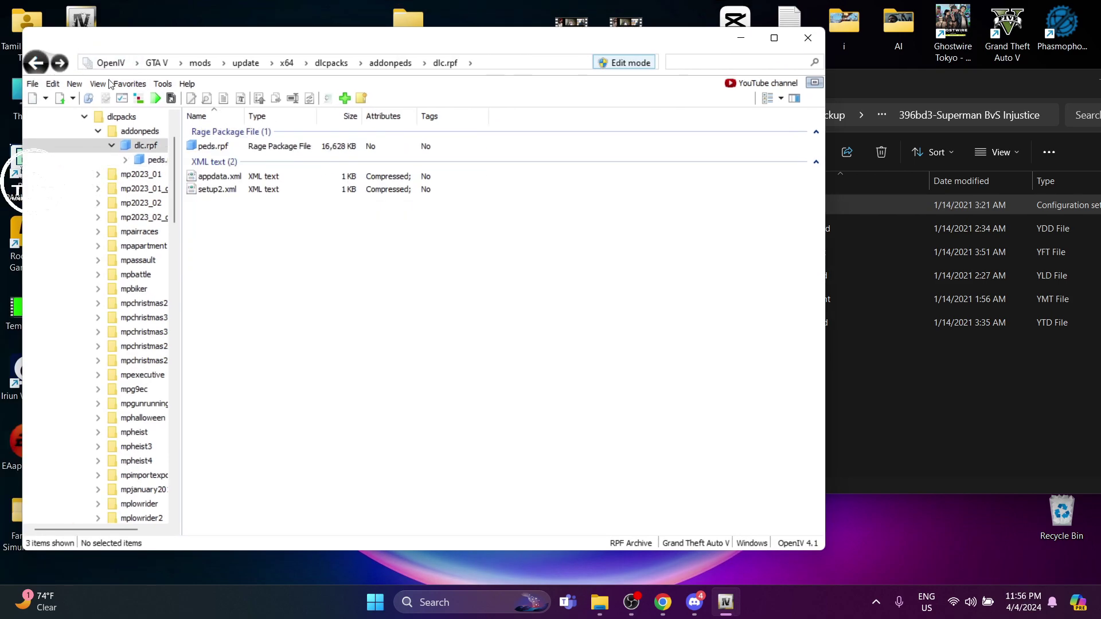
pyautogui.doubleClick(206, 147)
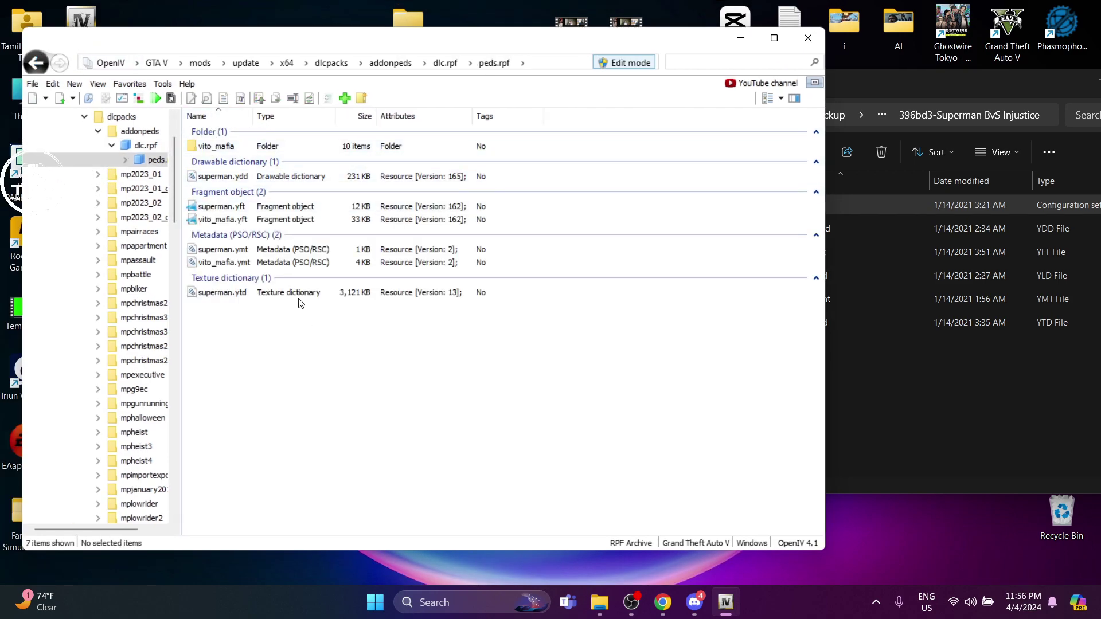
# - Copy the five SupermanBvS model files from File Explorer into OpenIV's peds.rpf, leaving out suit_Superman
pyautogui.click(792, 603)
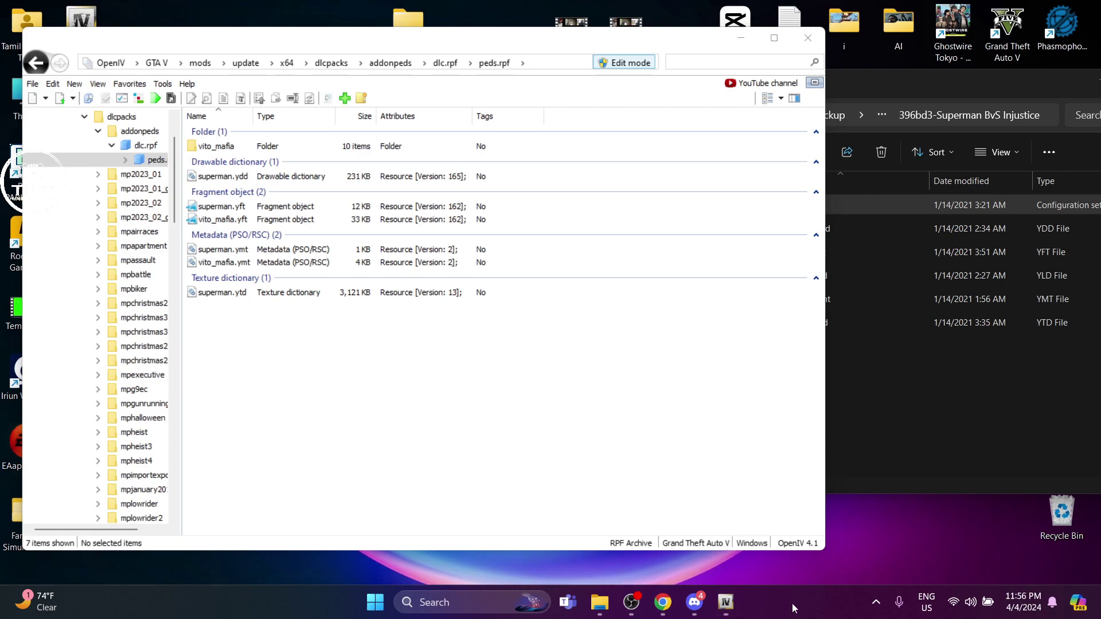
pyautogui.moveTo(862, 80); pyautogui.dragTo(890, 82)
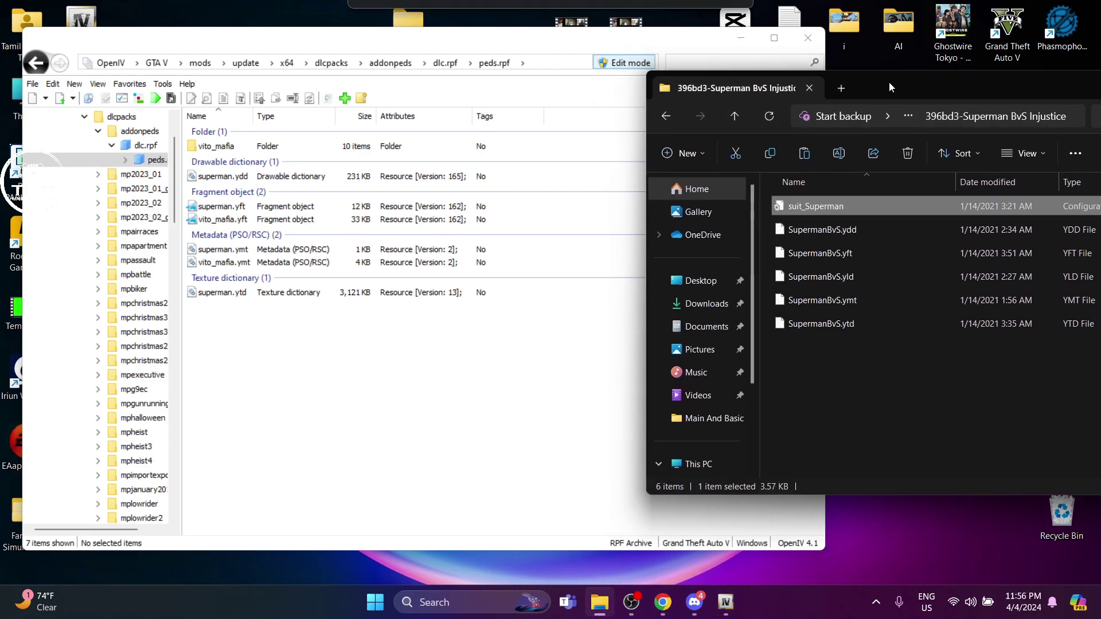
pyautogui.moveTo(490, 38); pyautogui.dragTo(397, 41)
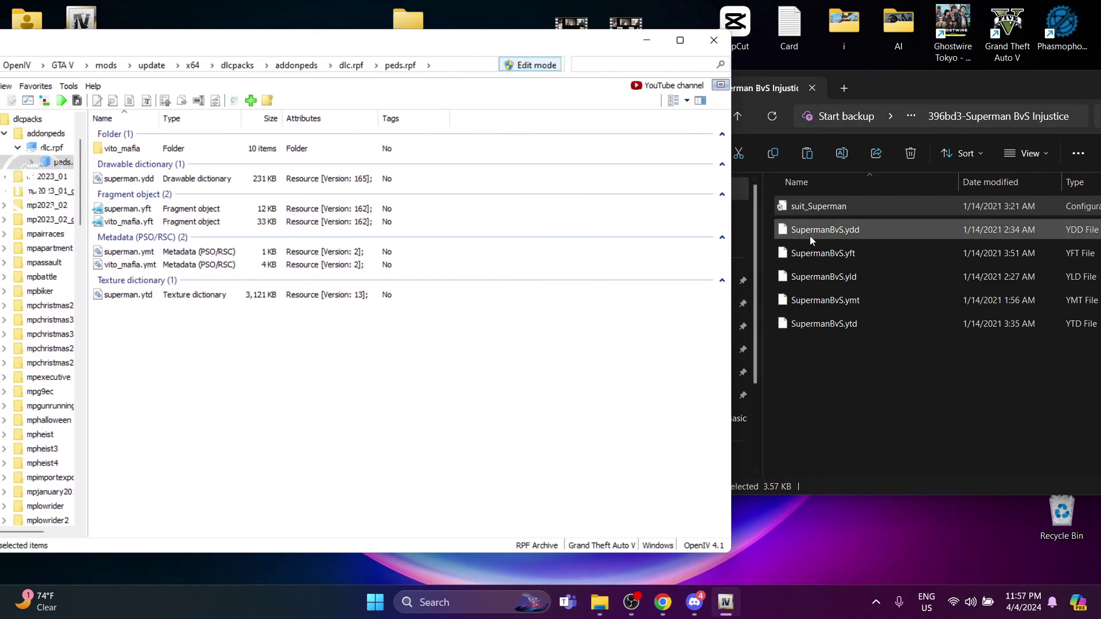
pyautogui.moveTo(809, 365); pyautogui.dragTo(839, 228)
pyautogui.moveTo(894, 81); pyautogui.dragTo(758, 78)
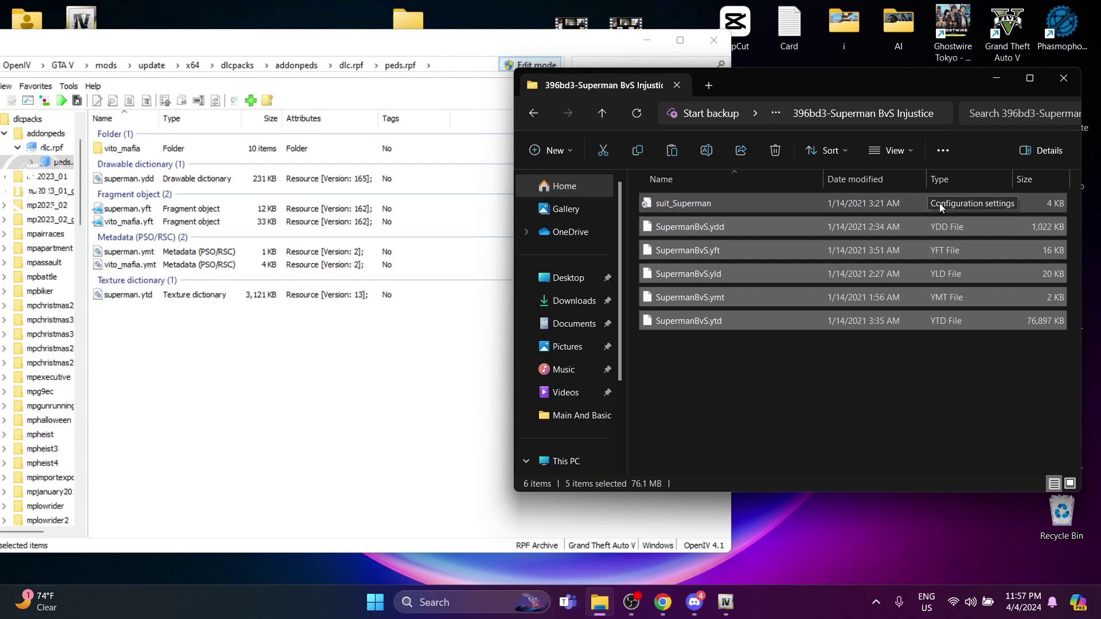
pyautogui.moveTo(680, 370); pyautogui.dragTo(440, 384)
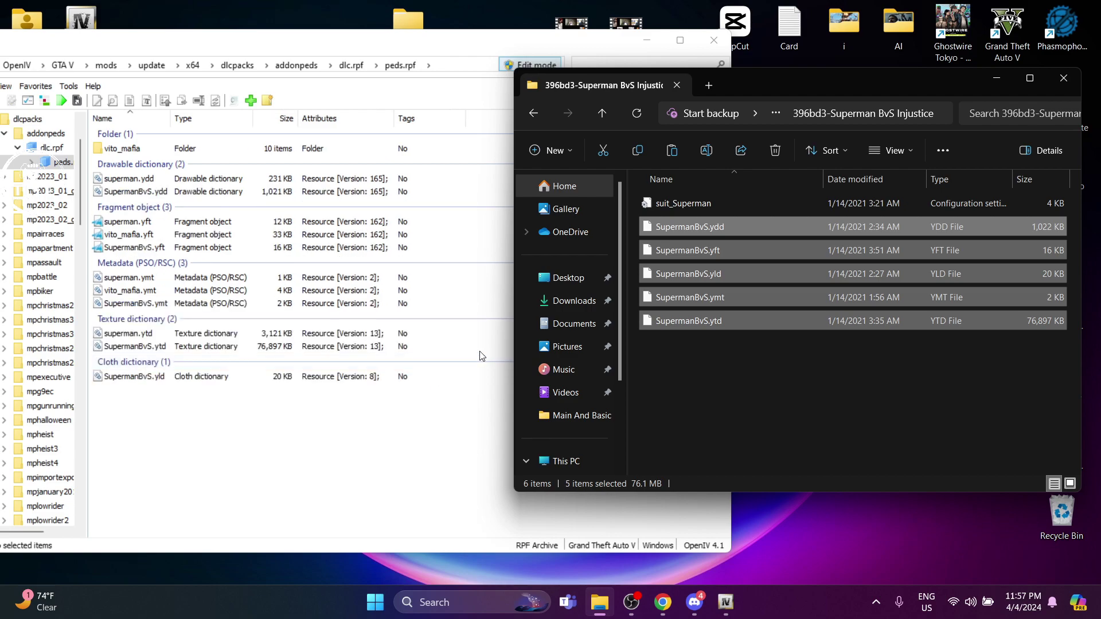
# - Copy the five SupermanBlack model files from the 7e0084-Superman Black Suit V4 folder into OpenIV's peds.rpf, leaving out suit_Black Suit
pyautogui.click(607, 115)
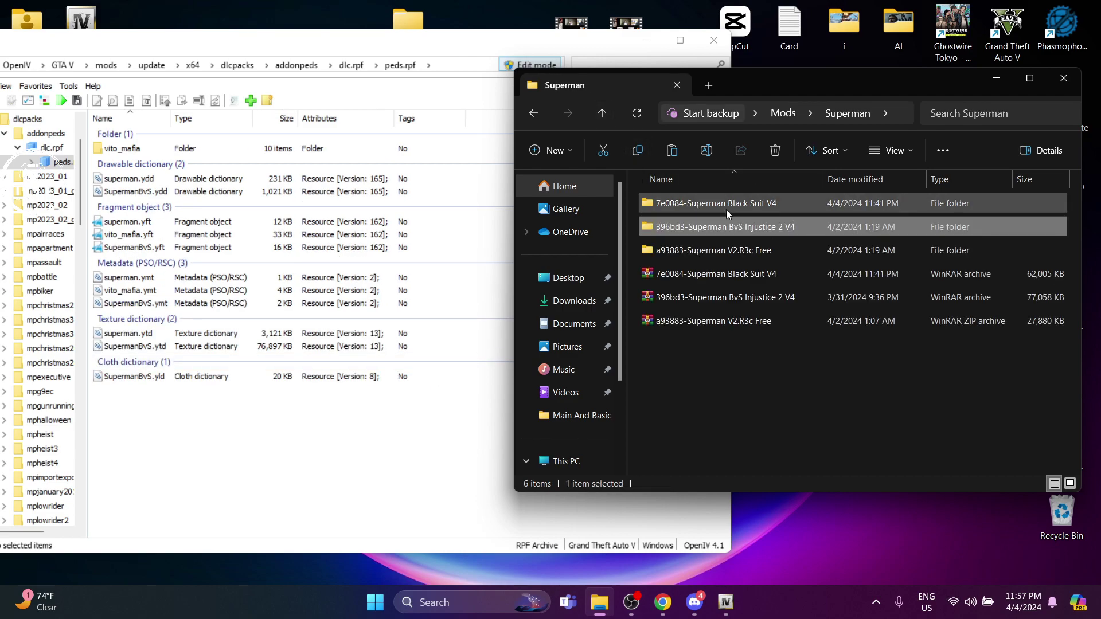
pyautogui.click(711, 203)
pyautogui.doubleClick(711, 202)
pyautogui.moveTo(679, 386); pyautogui.dragTo(724, 232)
pyautogui.moveTo(779, 72); pyautogui.dragTo(907, 76)
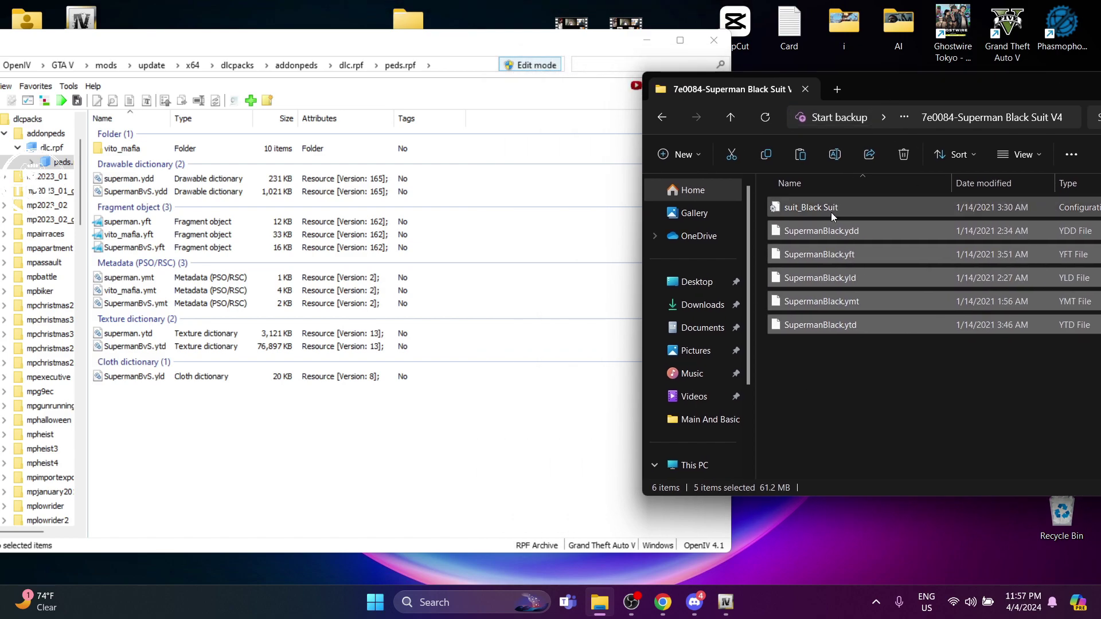
pyautogui.moveTo(813, 235); pyautogui.dragTo(518, 380)
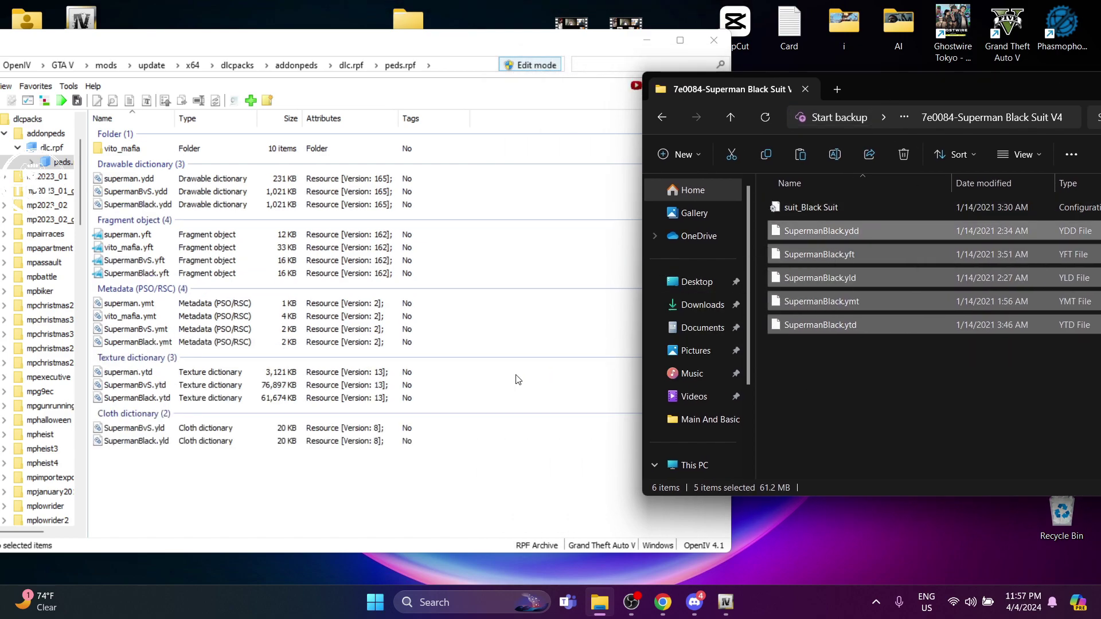
# - Close OpenIV and refresh the desktop
pyautogui.moveTo(892, 88); pyautogui.dragTo(768, 106)
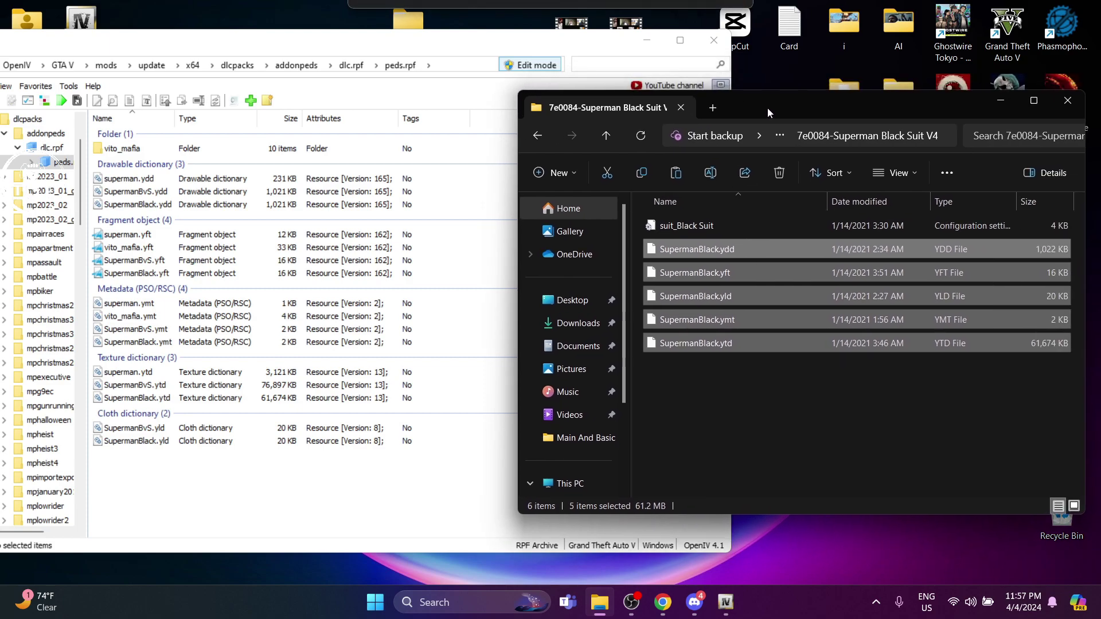
pyautogui.click(789, 609)
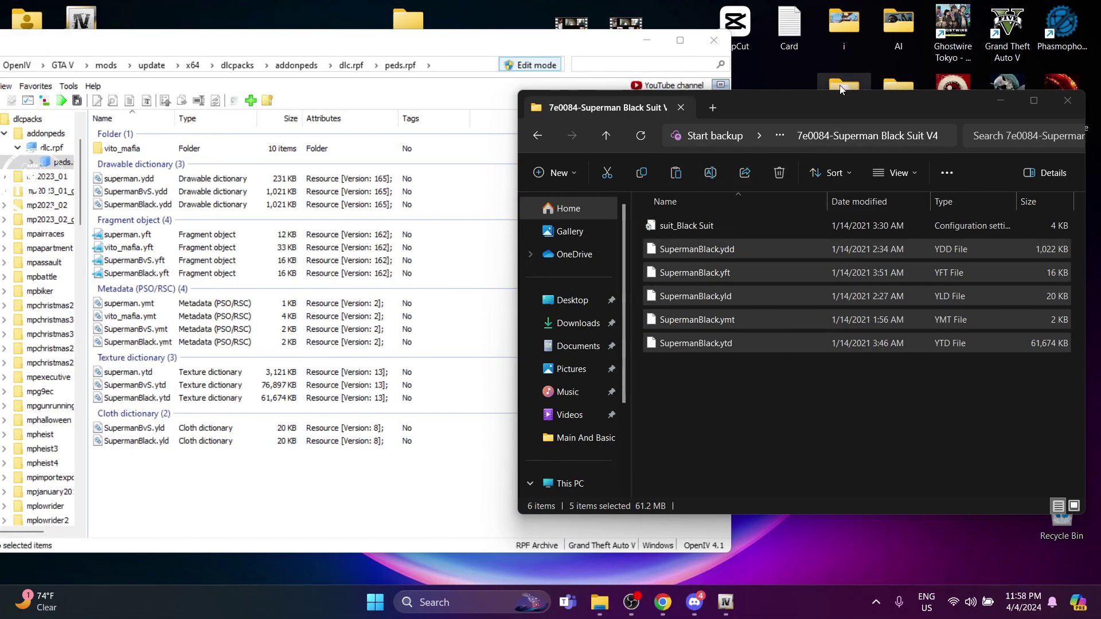
pyautogui.moveTo(813, 101); pyautogui.dragTo(844, 104)
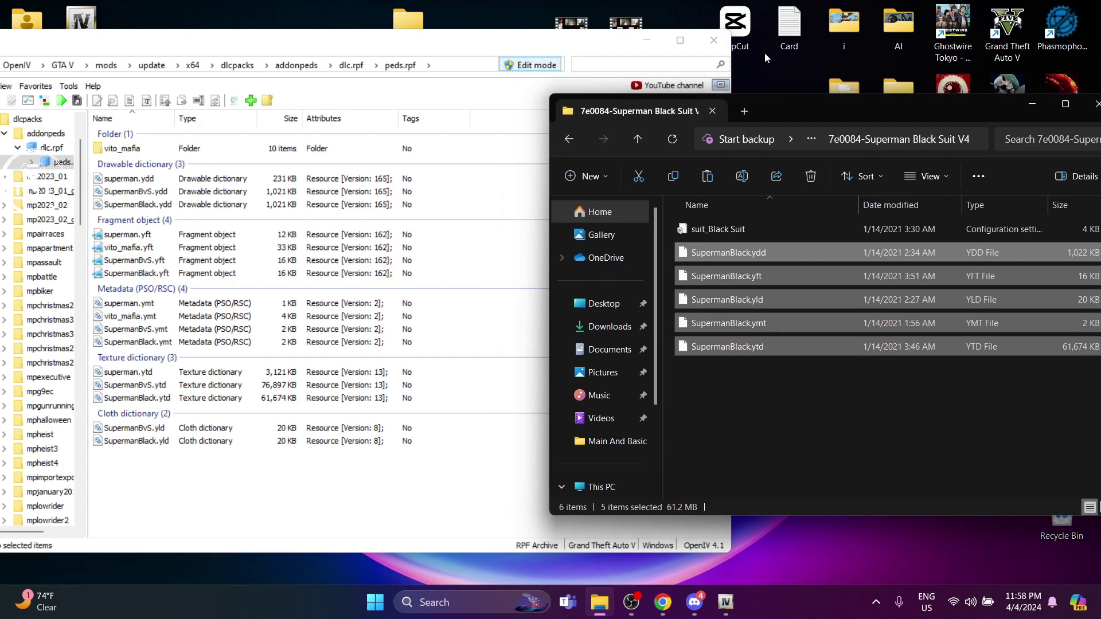
pyautogui.click(720, 39)
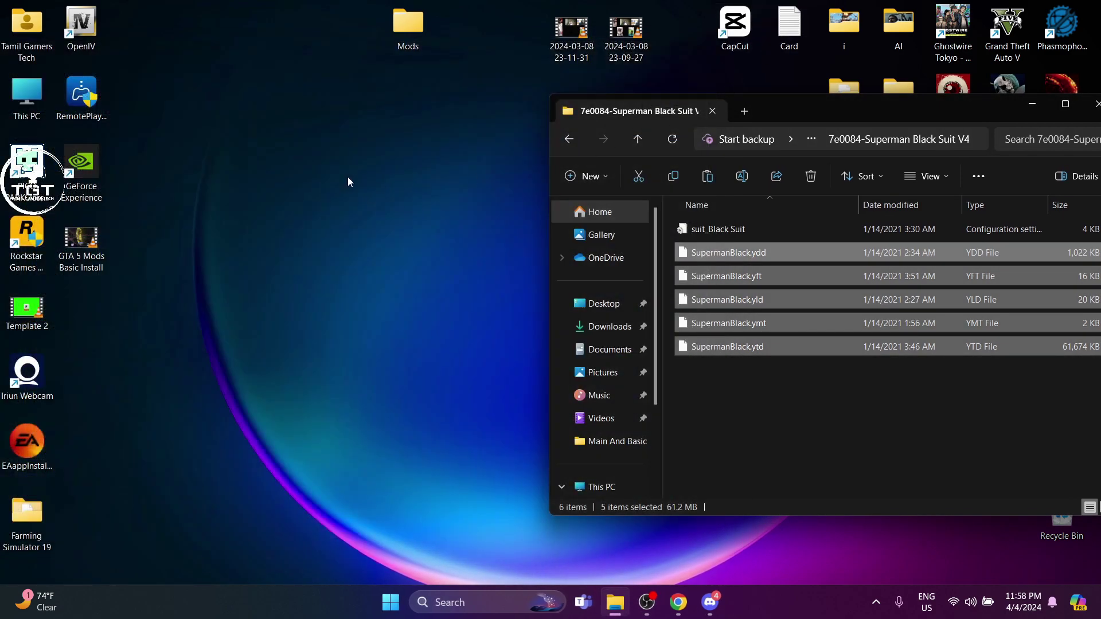
pyautogui.rightClick(307, 159)
pyautogui.click(344, 252)
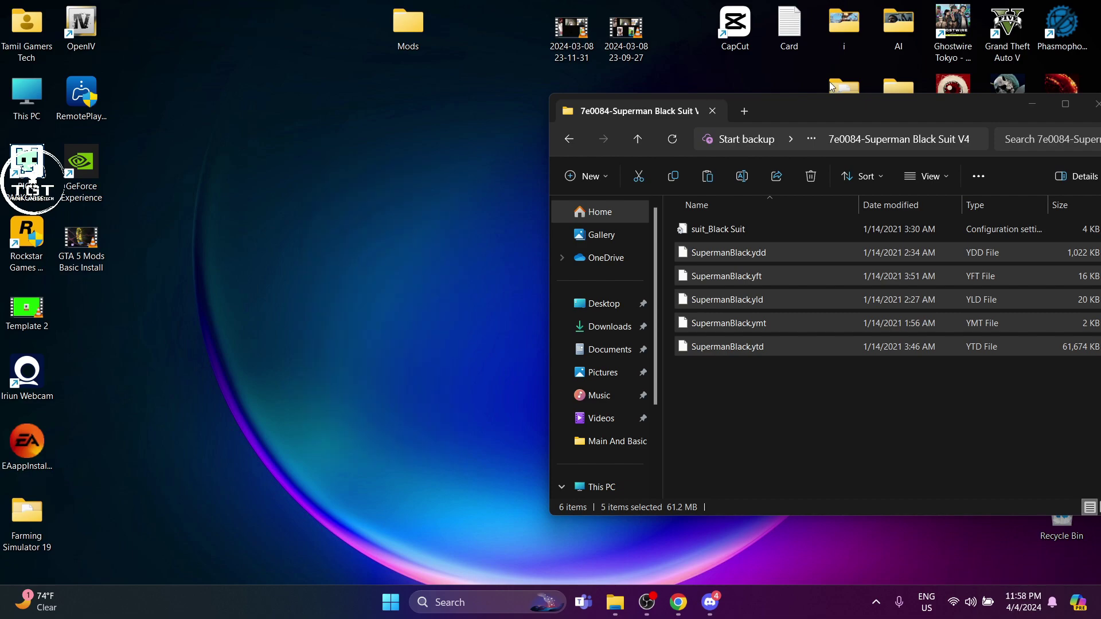
# - Move File Explorer aside and open the file location of the Play Grand Theft Auto V desktop shortcut
pyautogui.moveTo(855, 110); pyautogui.dragTo(361, 97)
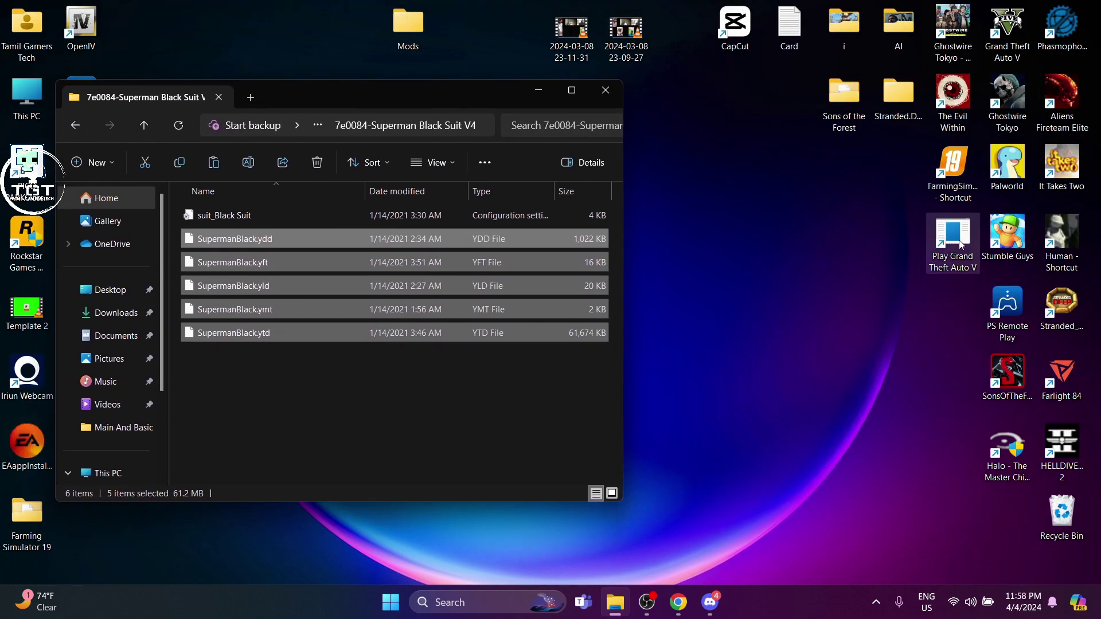
pyautogui.rightClick(956, 245)
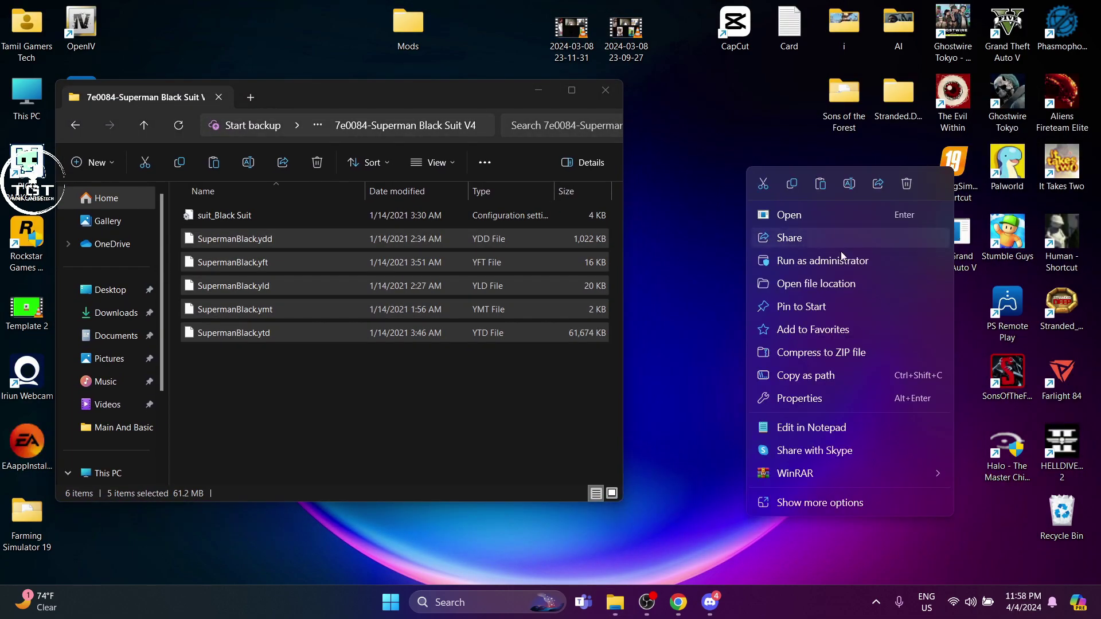
pyautogui.click(826, 284)
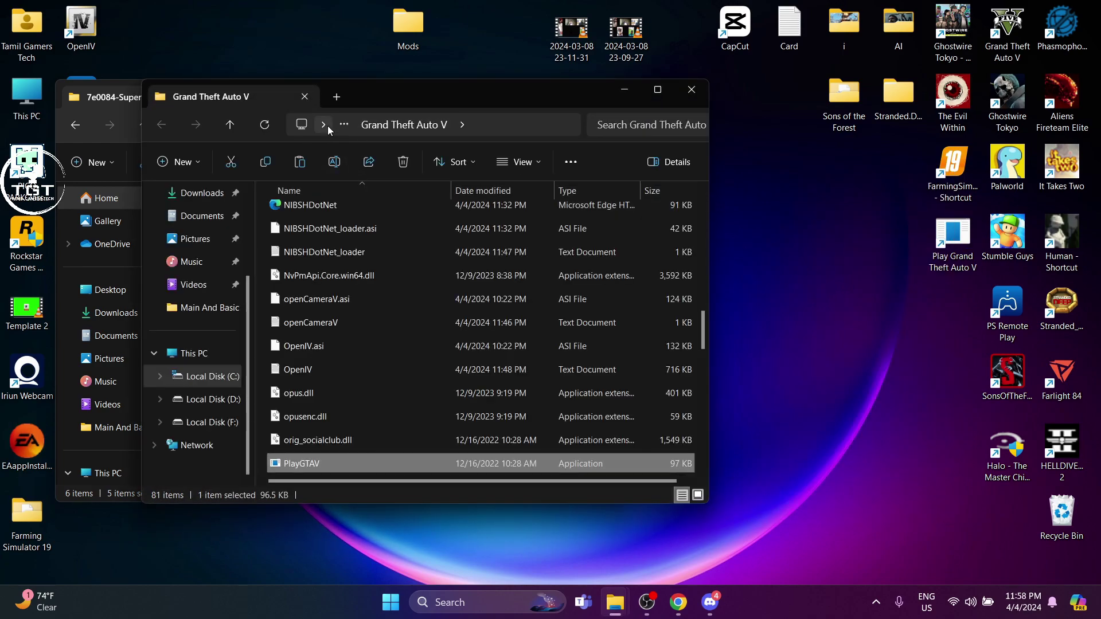
# - Go up to This PC and browse back through Local Disk (C:), Program Files (x86) and DODI-Repacks to the Grand Theft Auto V folder
pyautogui.click(228, 129)
pyautogui.click(229, 129)
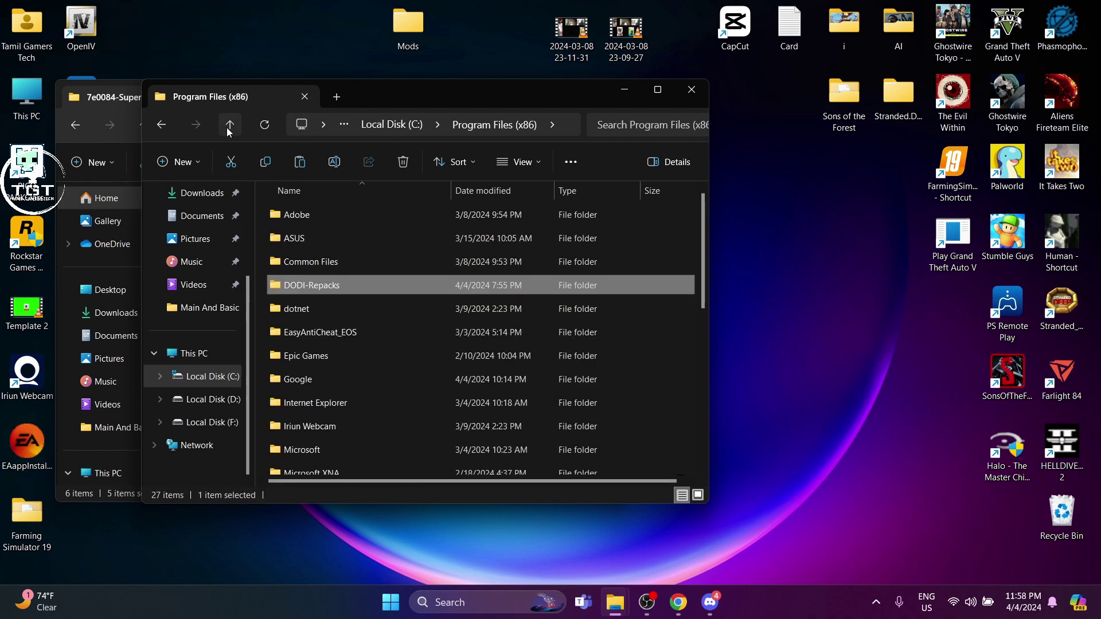
pyautogui.click(370, 125)
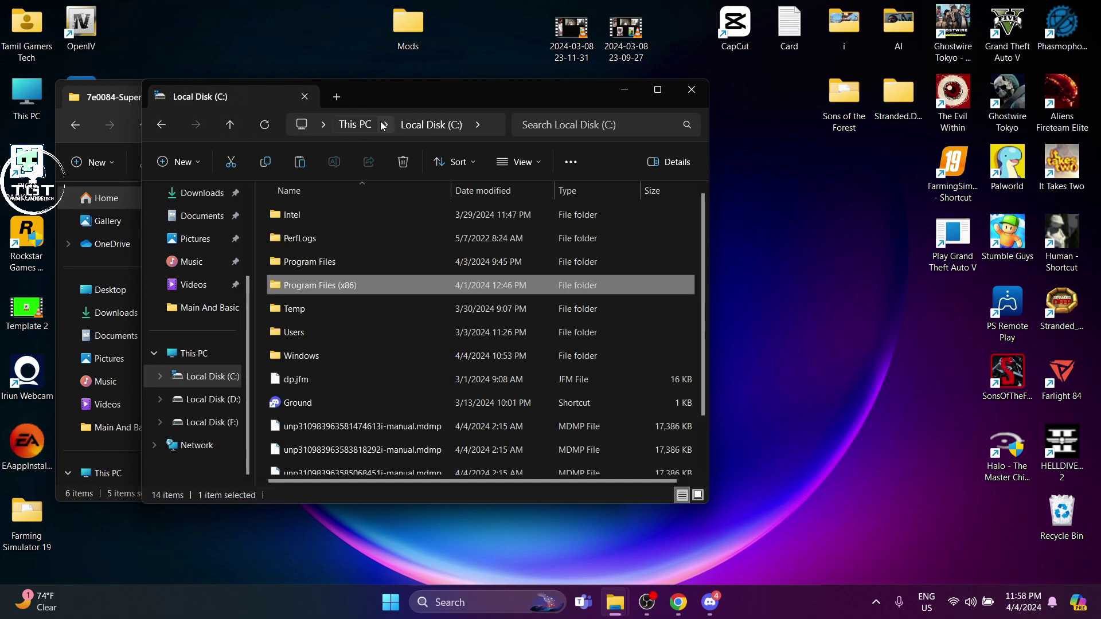
pyautogui.click(353, 125)
pyautogui.doubleClick(370, 221)
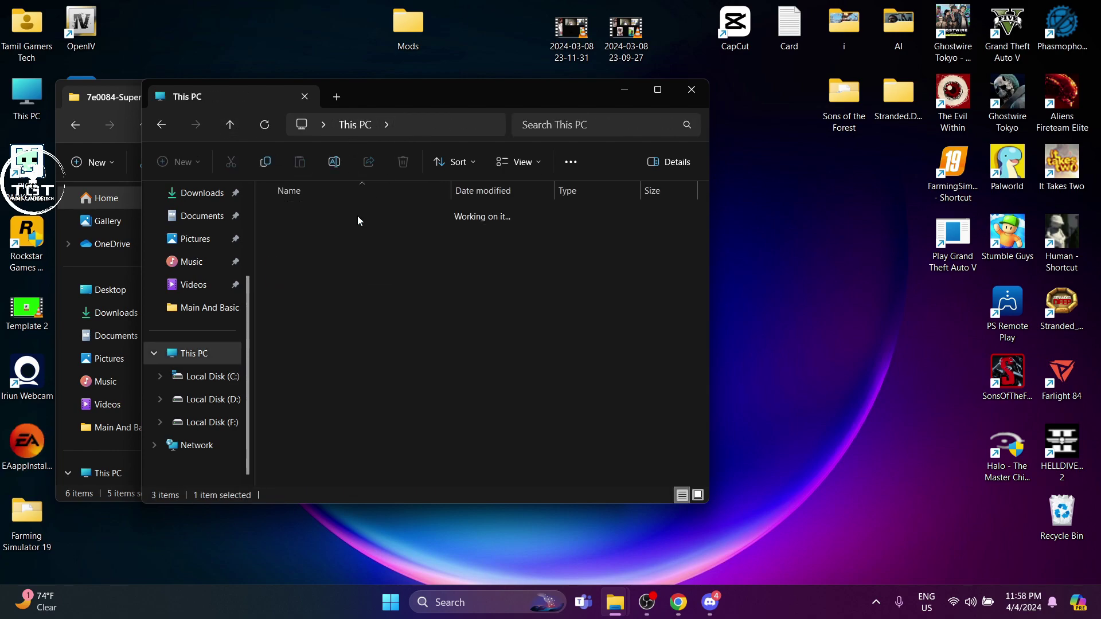
pyautogui.click(327, 290)
pyautogui.doubleClick(327, 292)
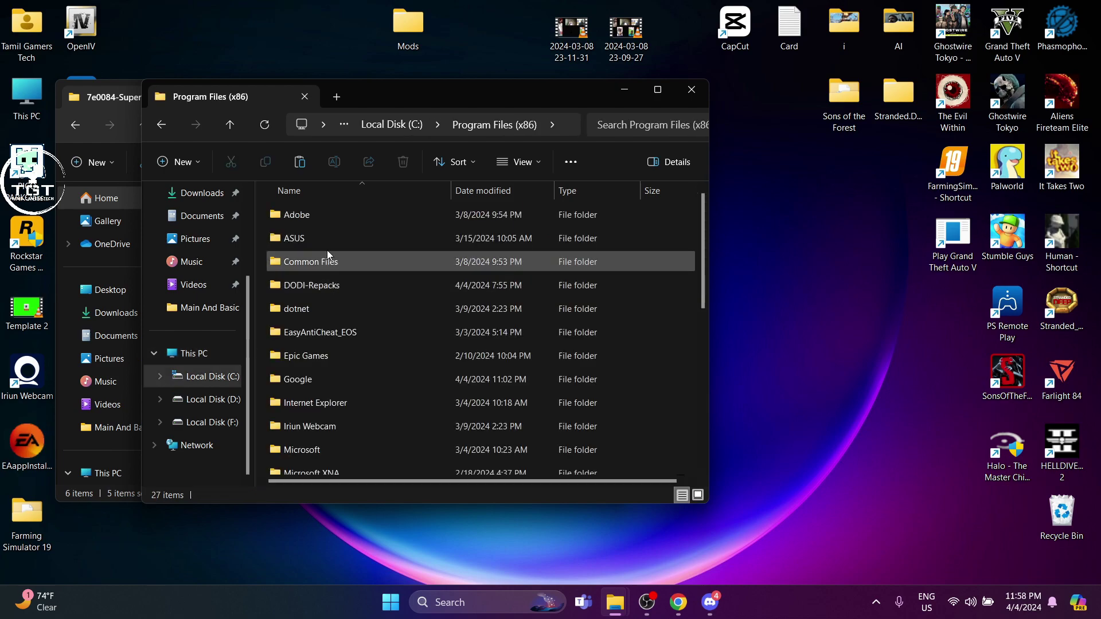
pyautogui.doubleClick(317, 284)
pyautogui.doubleClick(314, 214)
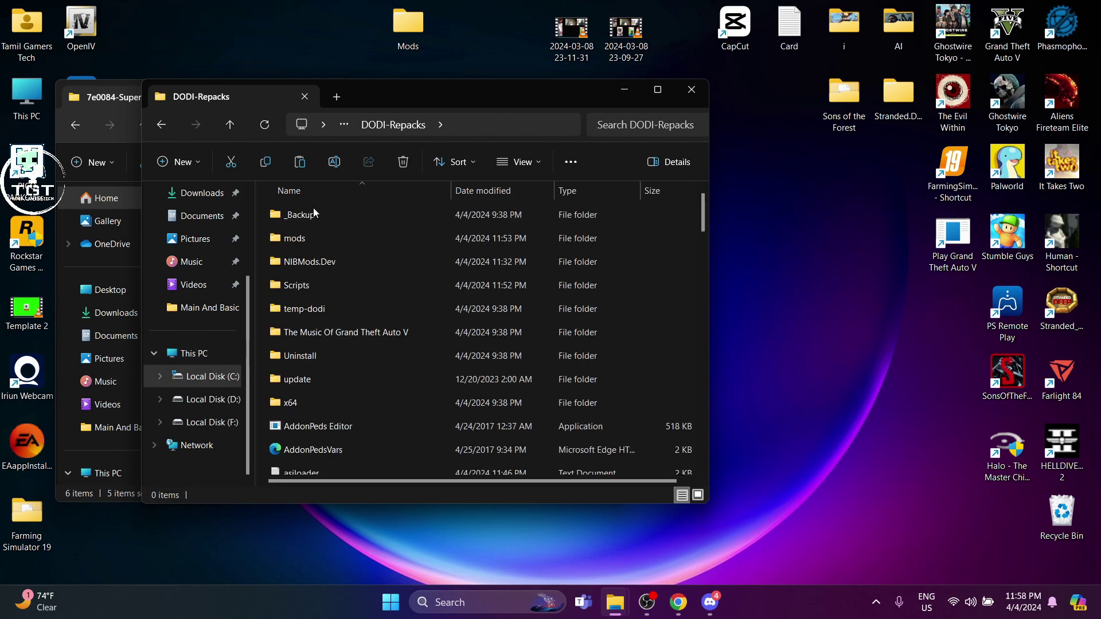
# - Run AddonPeds Editor from the Grand Theft Auto V folder as administrator and select the SupermanBvS model
pyautogui.moveTo(381, 96); pyautogui.dragTo(527, 82)
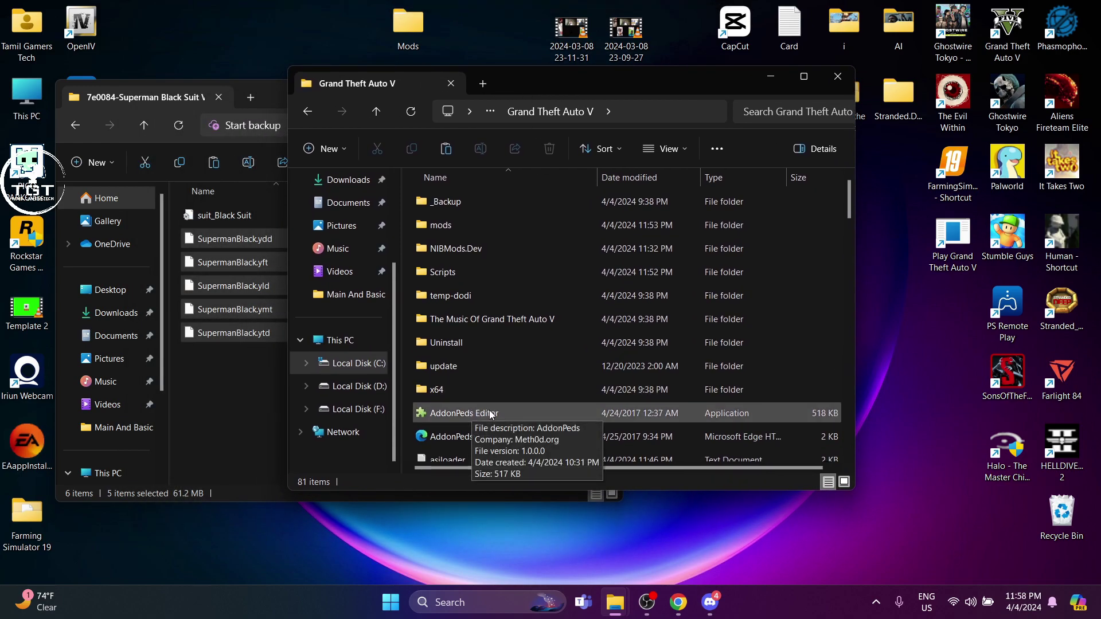
pyautogui.rightClick(472, 416)
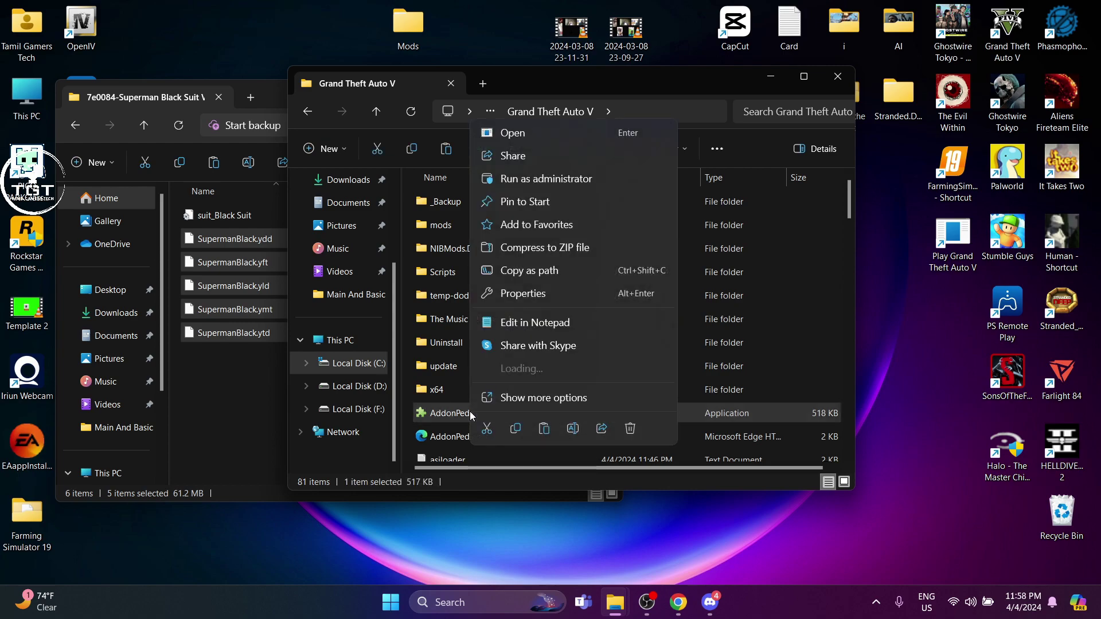
pyautogui.click(546, 179)
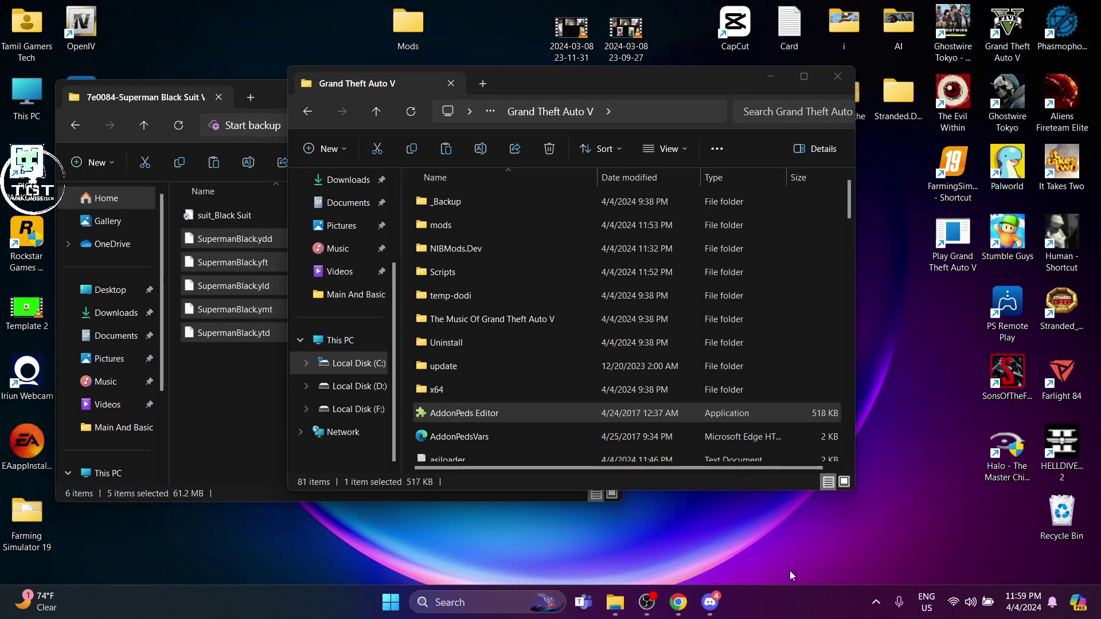
pyautogui.rightClick(451, 419)
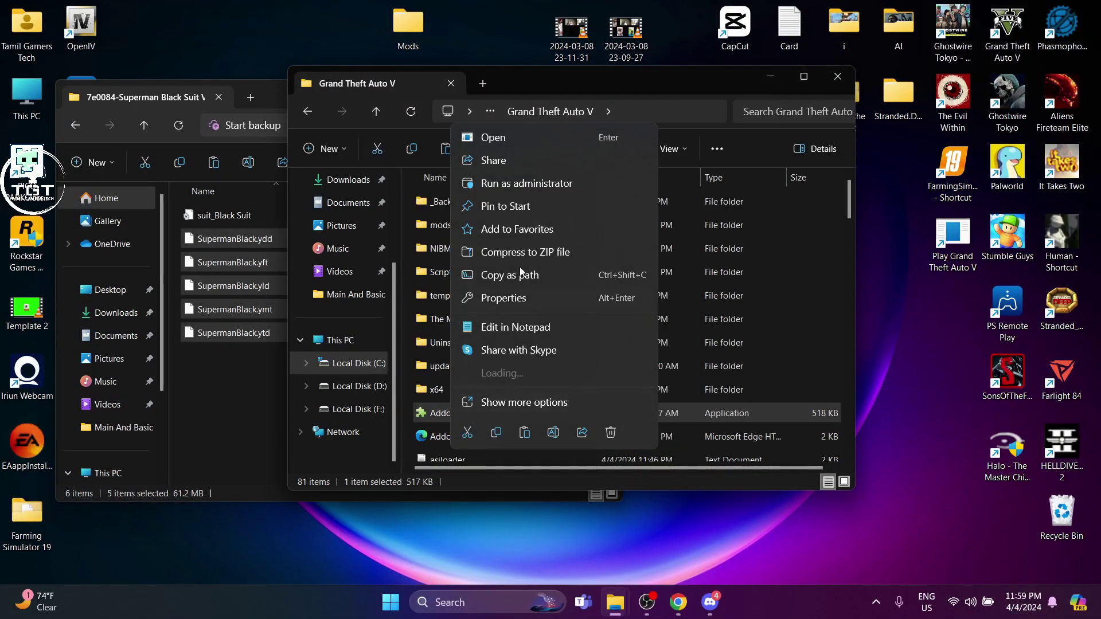
pyautogui.click(532, 184)
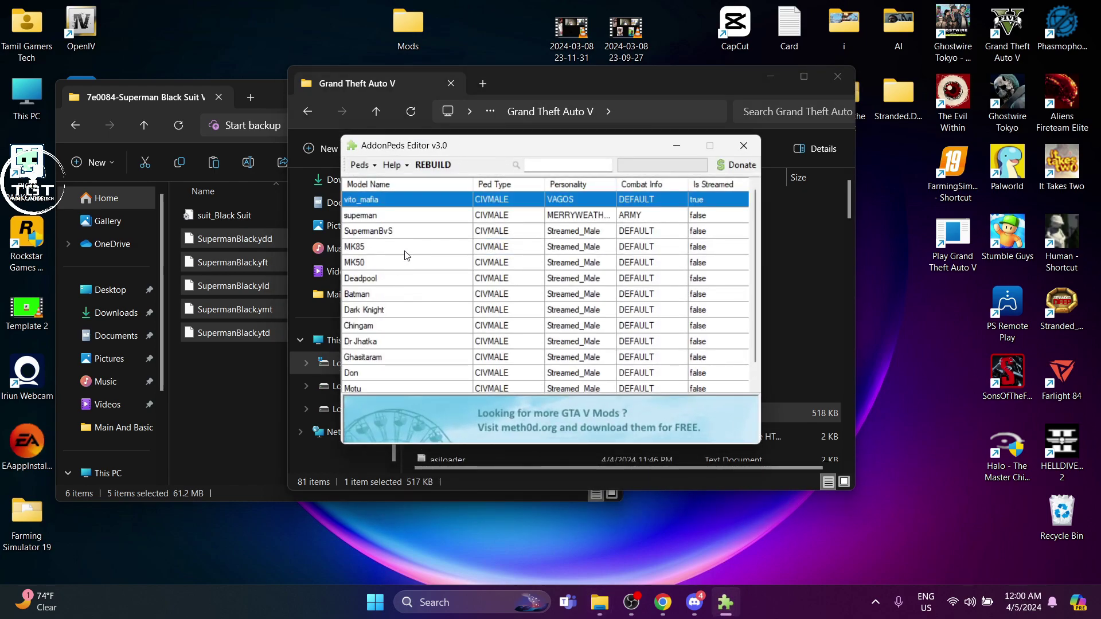
pyautogui.click(363, 232)
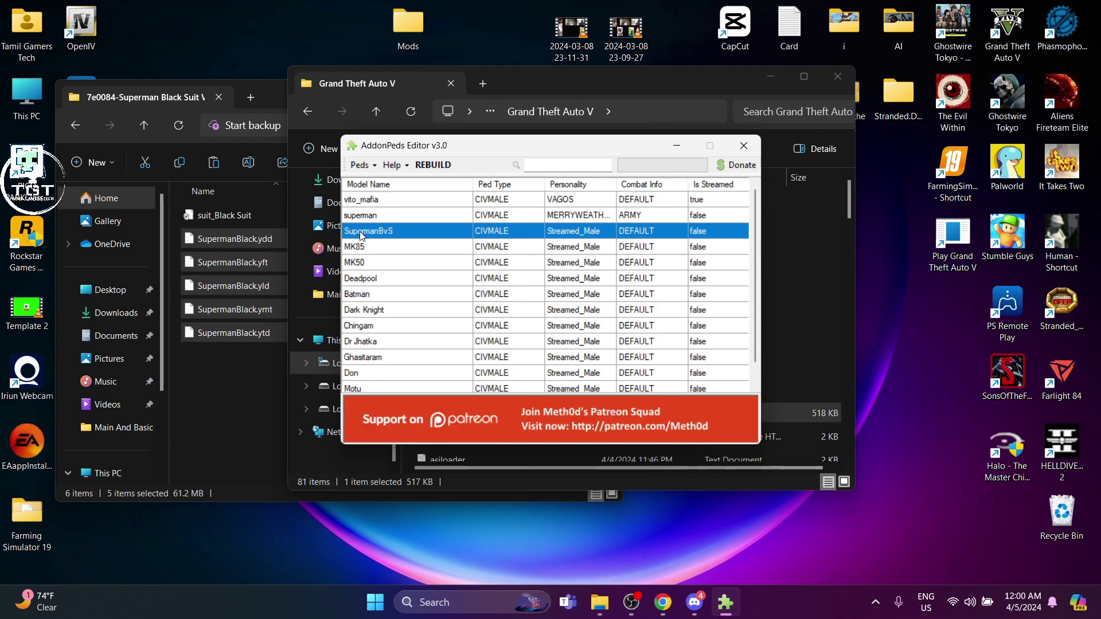
# - Start a new ped in AddonPeds Editor and enter SupermanBlack as its model name, copied from the SupermanBlack.ydd file name
pyautogui.click(774, 606)
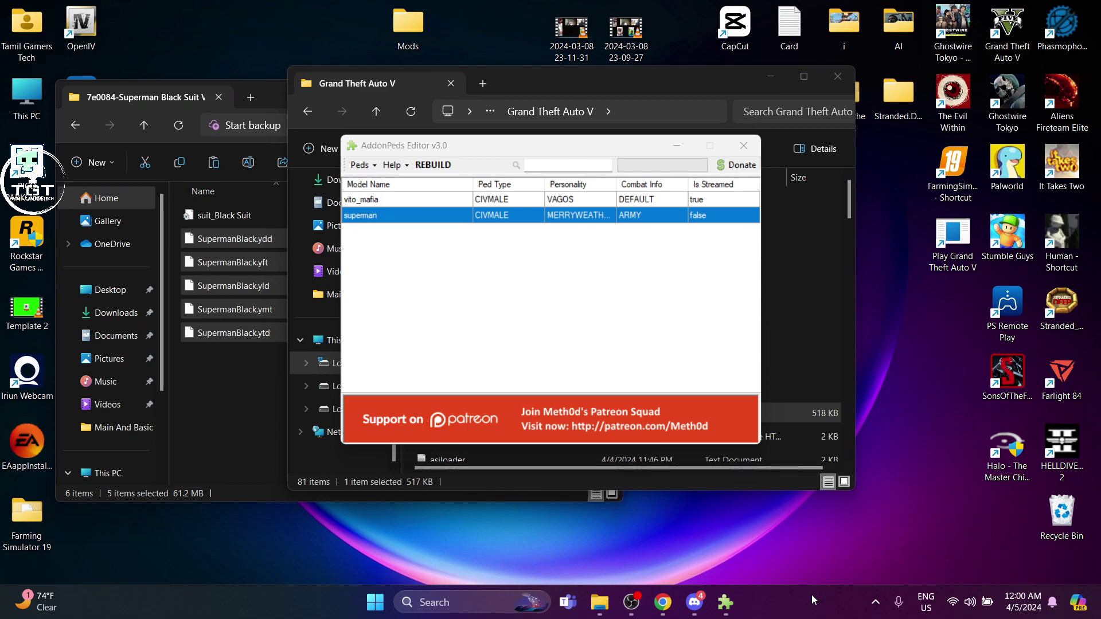
pyautogui.moveTo(383, 146); pyautogui.dragTo(417, 146)
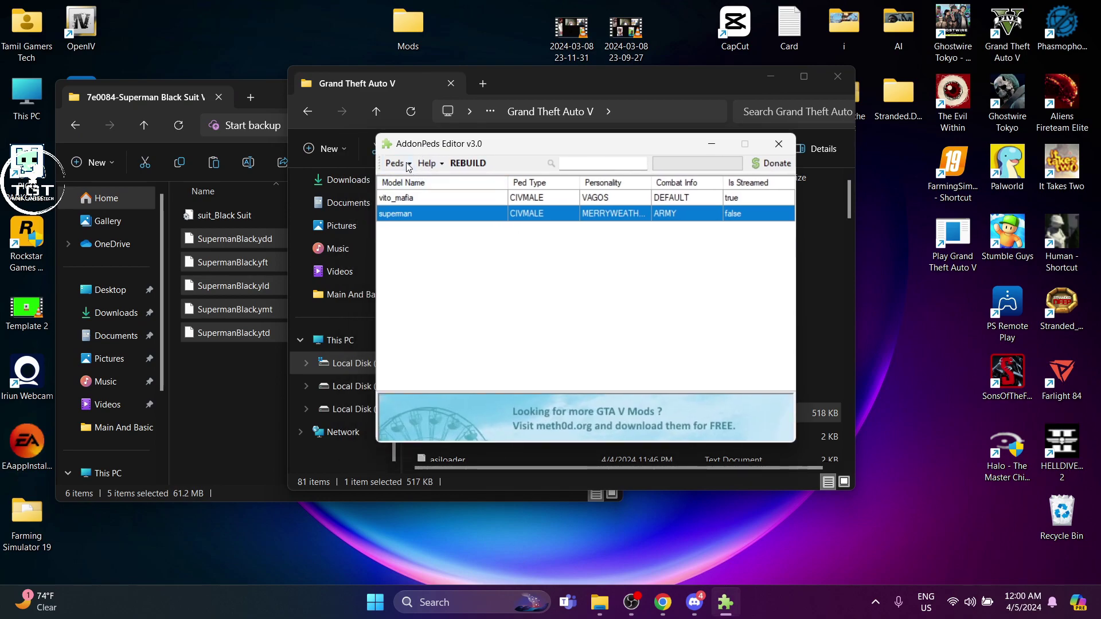
pyautogui.click(402, 163)
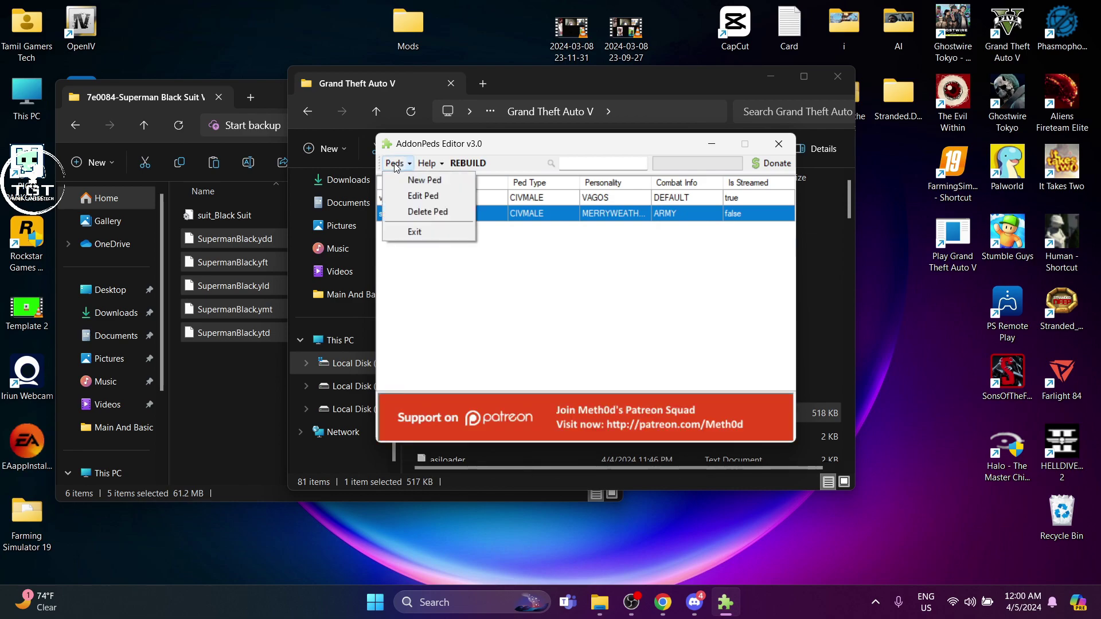
pyautogui.click(409, 182)
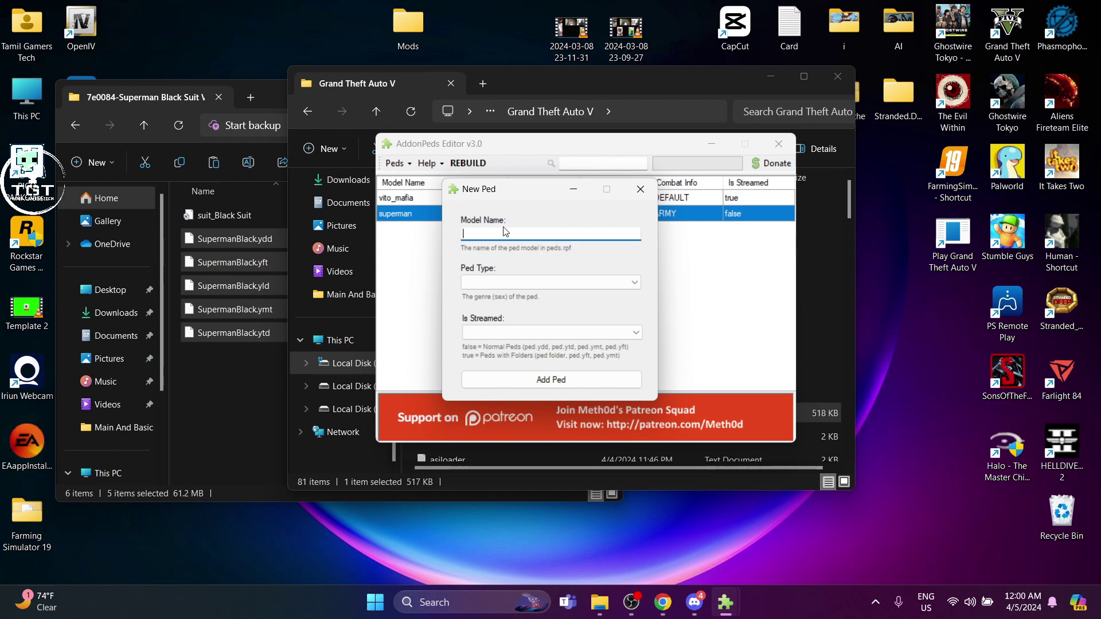
pyautogui.click(257, 244)
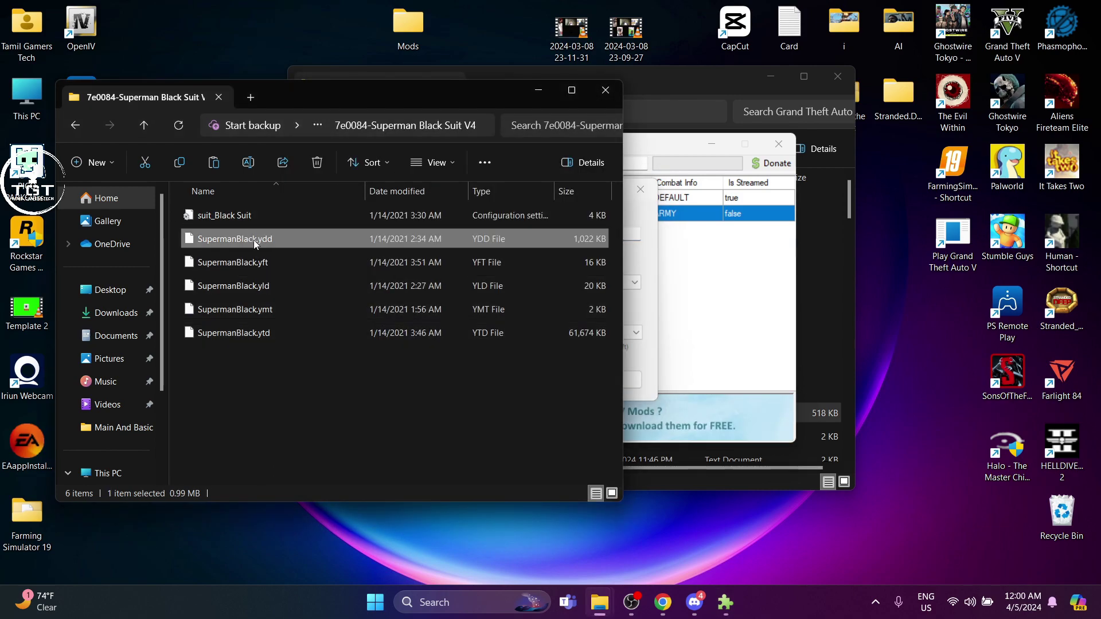
pyautogui.click(255, 244)
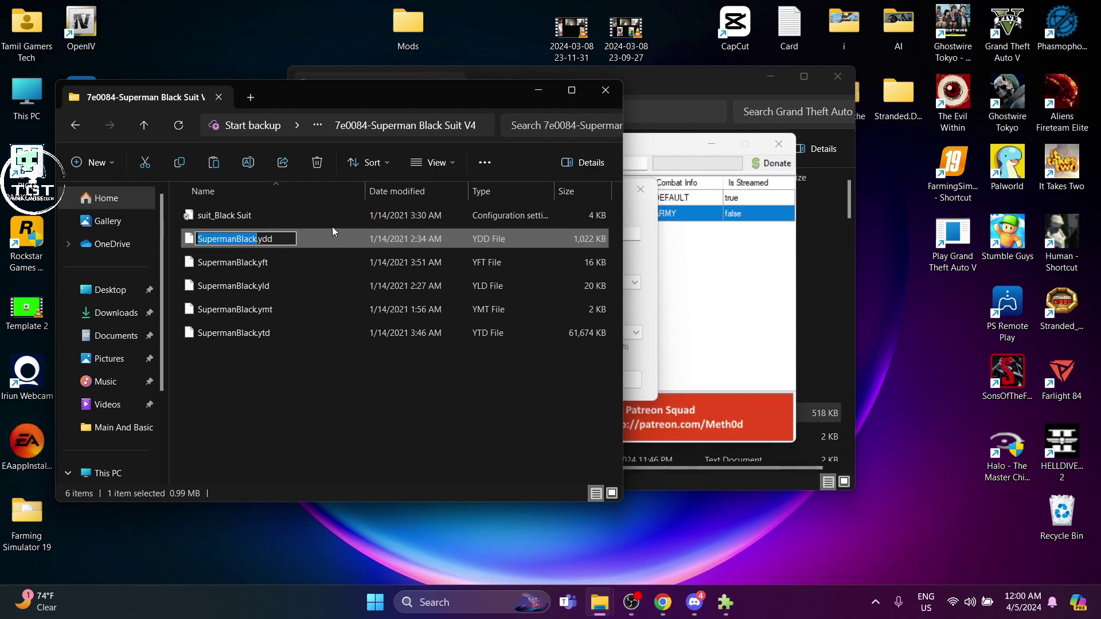
pyautogui.rightClick(234, 241)
pyautogui.click(268, 288)
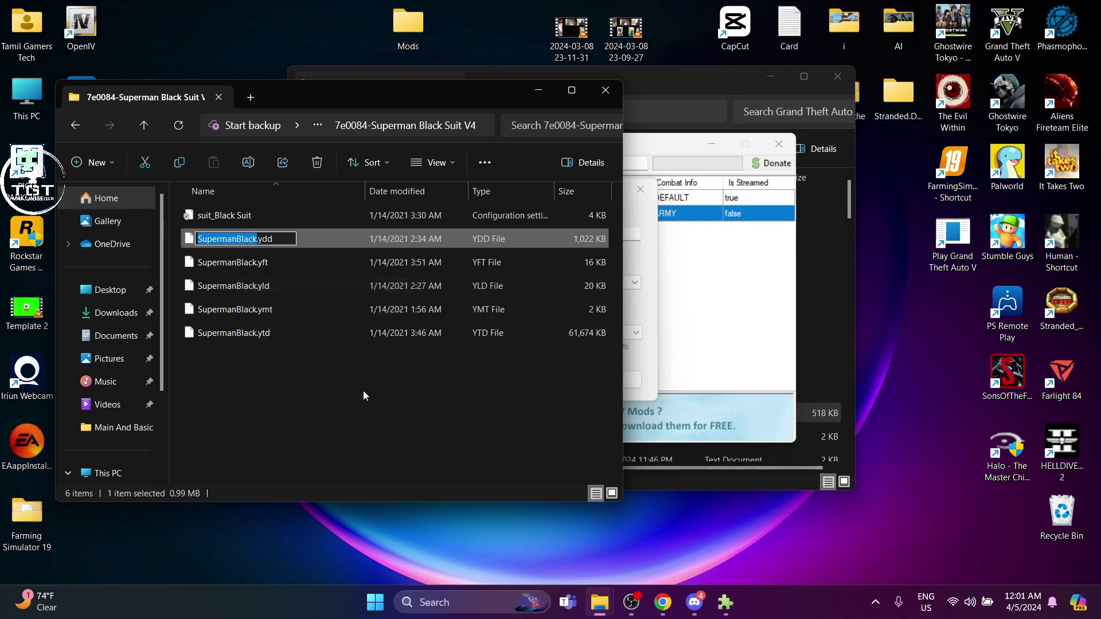
pyautogui.click(361, 381)
pyautogui.click(644, 267)
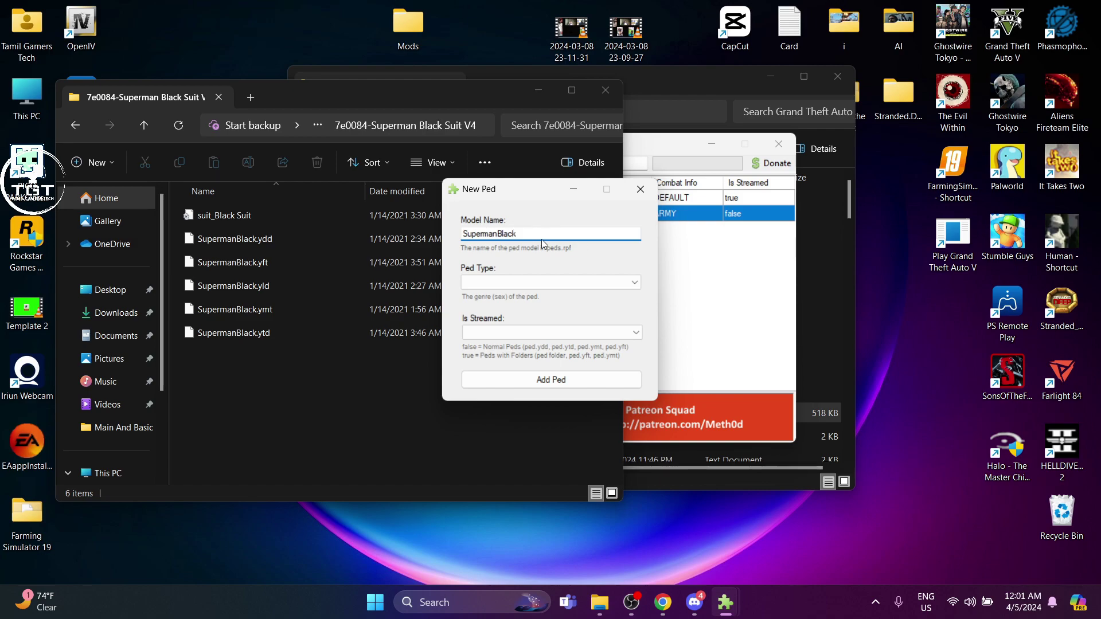
# - Set the new ped's type to Male and Is Streamed to false, and add it to the list
pyautogui.click(634, 282)
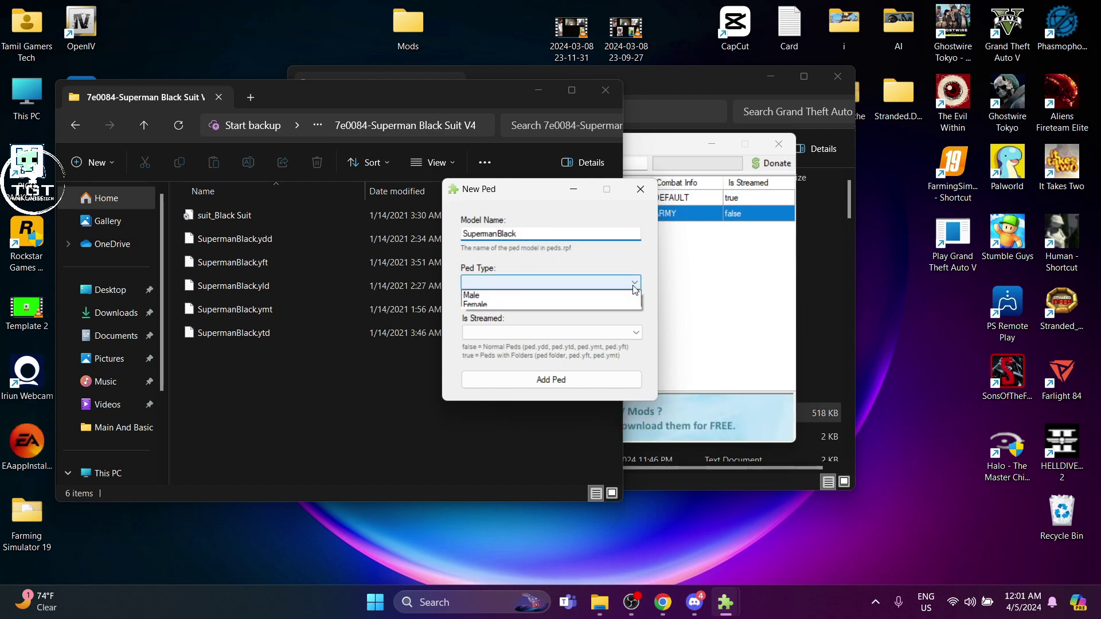
pyautogui.click(503, 296)
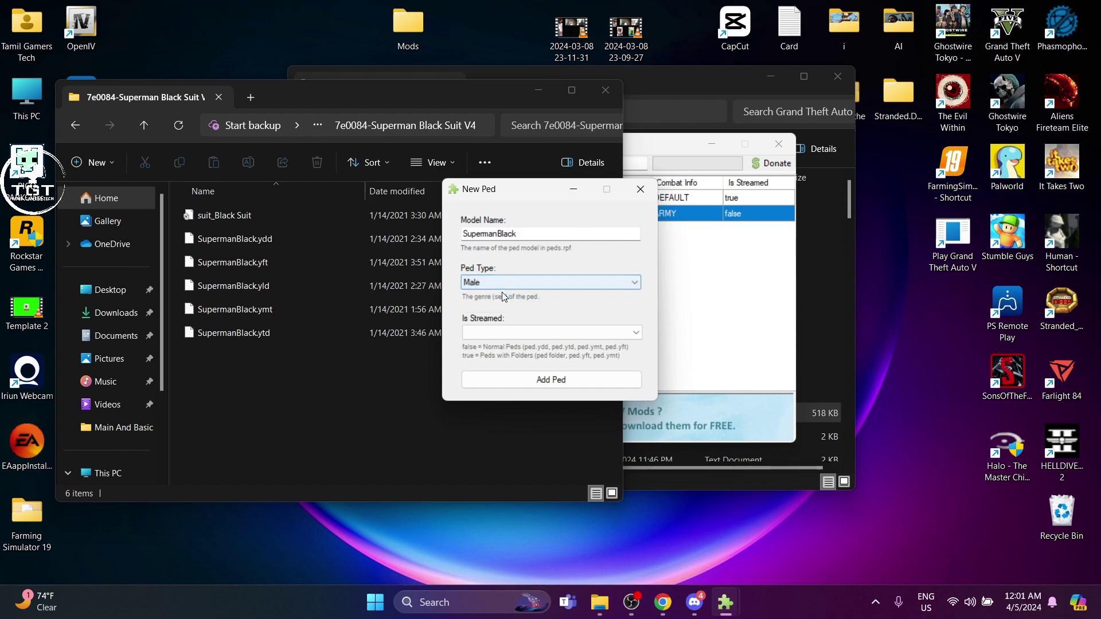
pyautogui.click(632, 335)
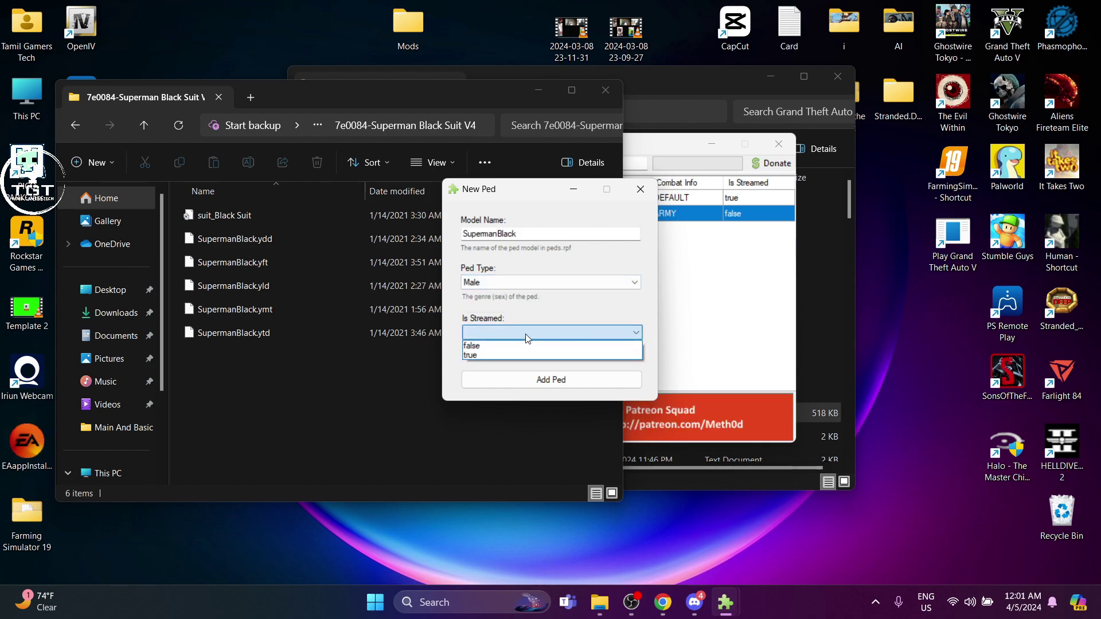
pyautogui.click(499, 346)
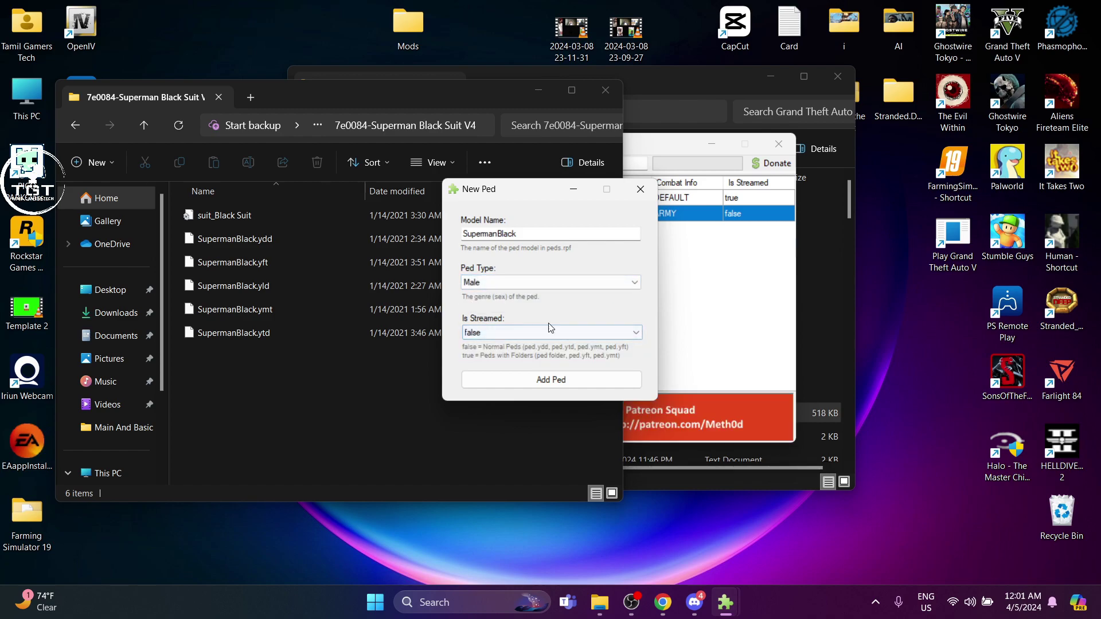
pyautogui.click(551, 381)
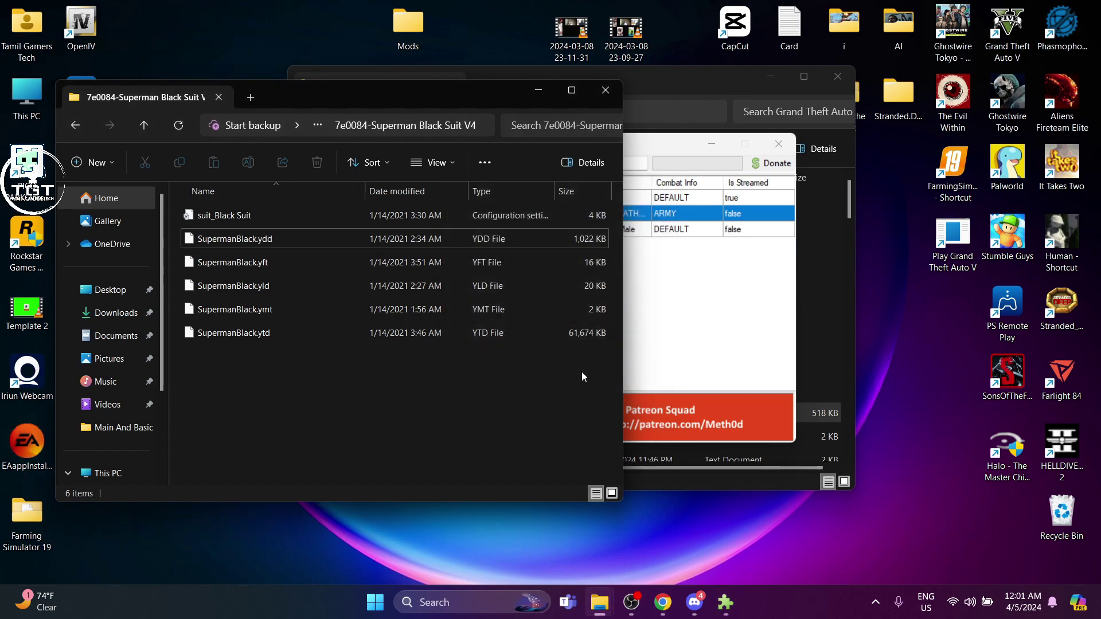
pyautogui.moveTo(649, 146); pyautogui.dragTo(672, 147)
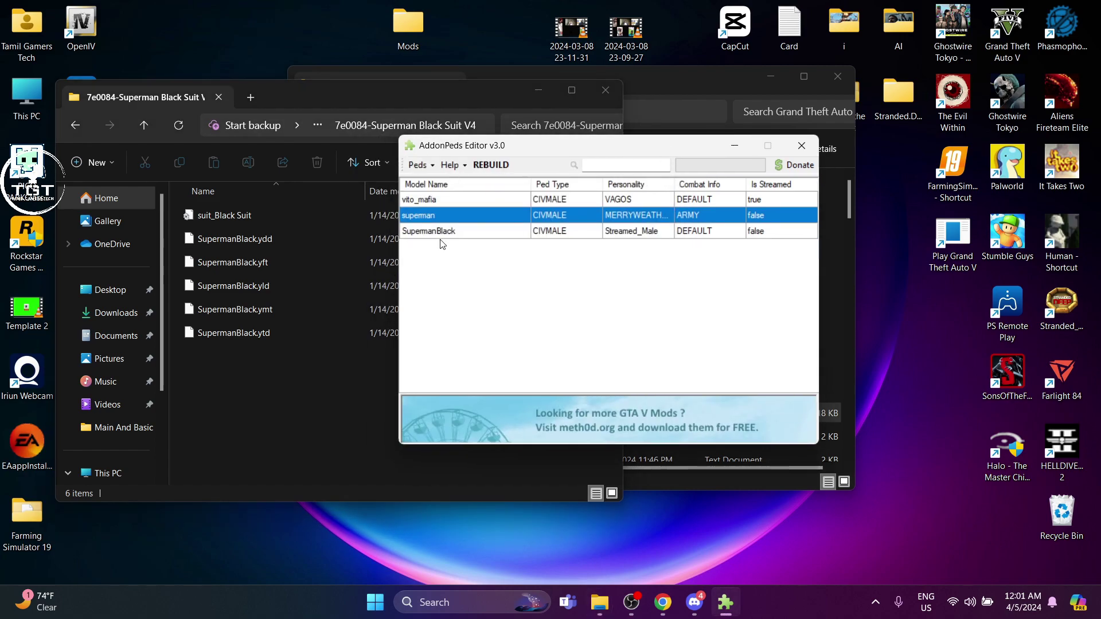
# - Open the Superman BvS Injustice folder and copy the name SupermanBvS from the SupermanBvS.ydd file
pyautogui.click(143, 125)
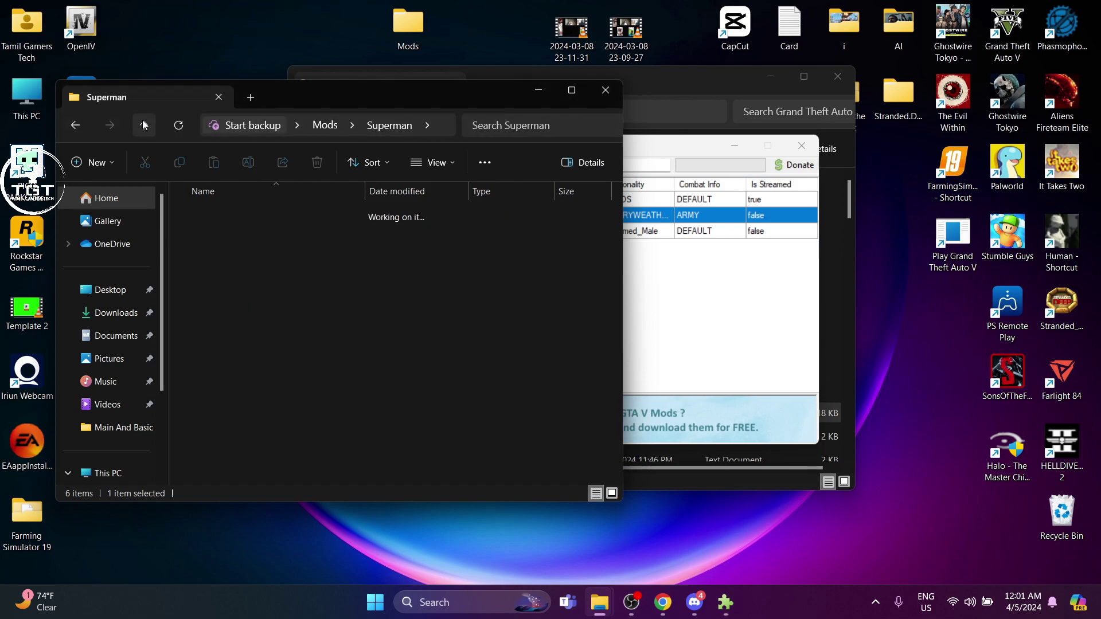
pyautogui.doubleClick(237, 240)
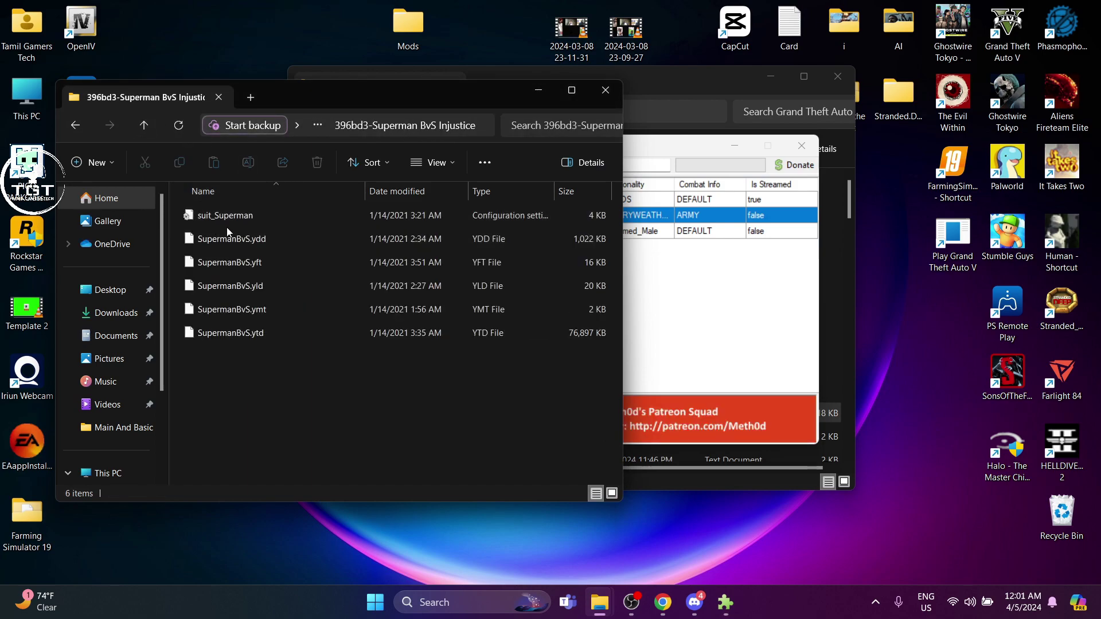
pyautogui.click(237, 243)
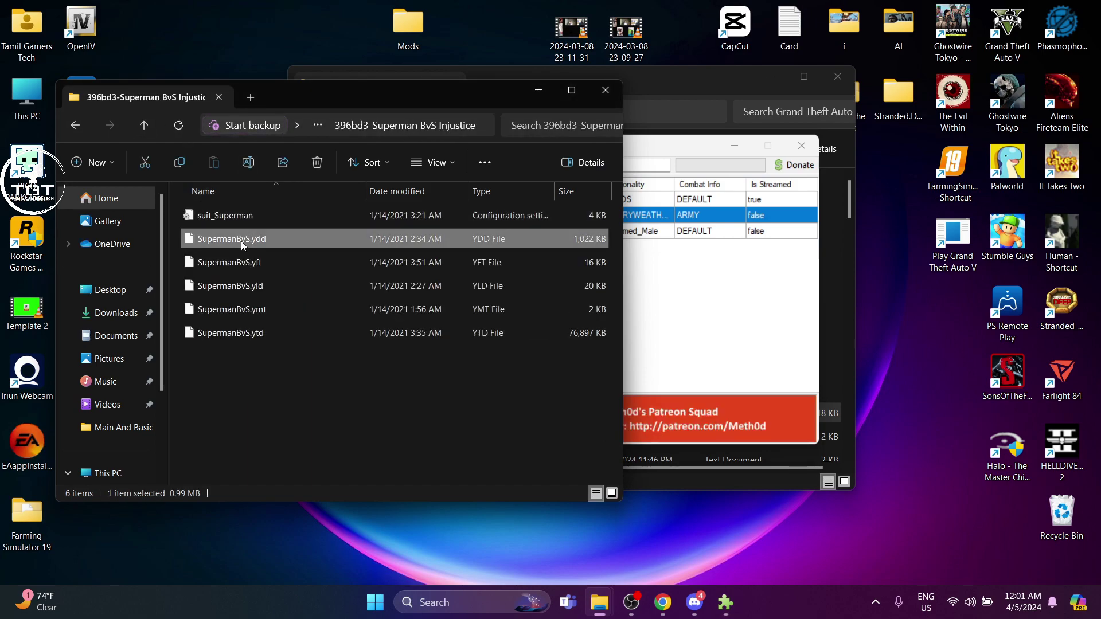
pyautogui.click(241, 244)
pyautogui.rightClick(217, 241)
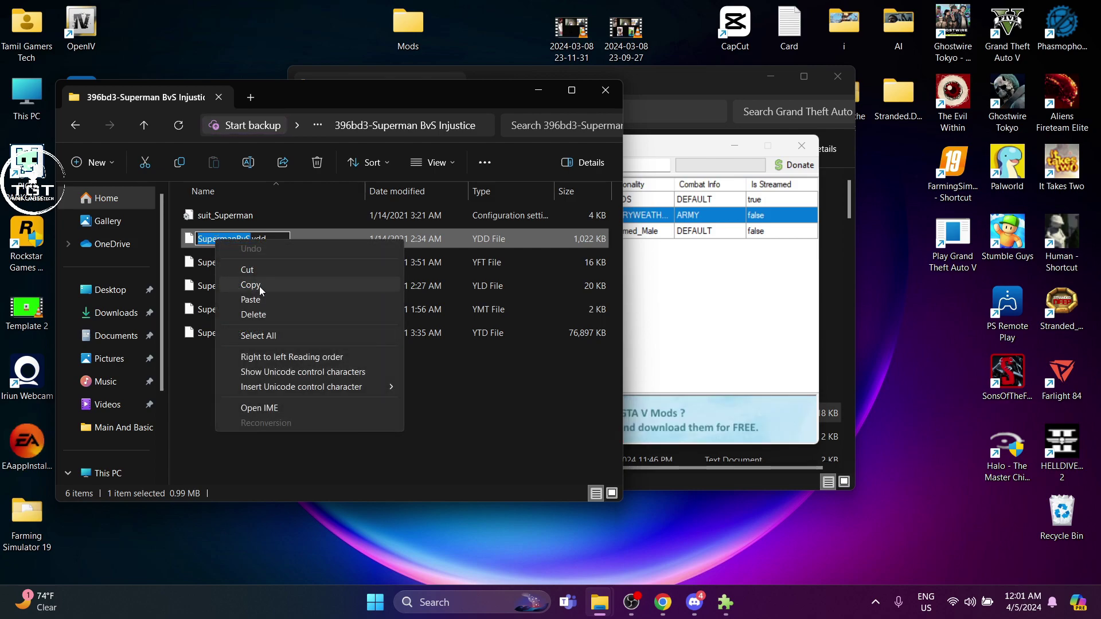
pyautogui.click(251, 285)
pyautogui.click(631, 287)
# - Add a new ped with model name SupermanBvS, ped type Male and Is Streamed set to false
pyautogui.click(418, 166)
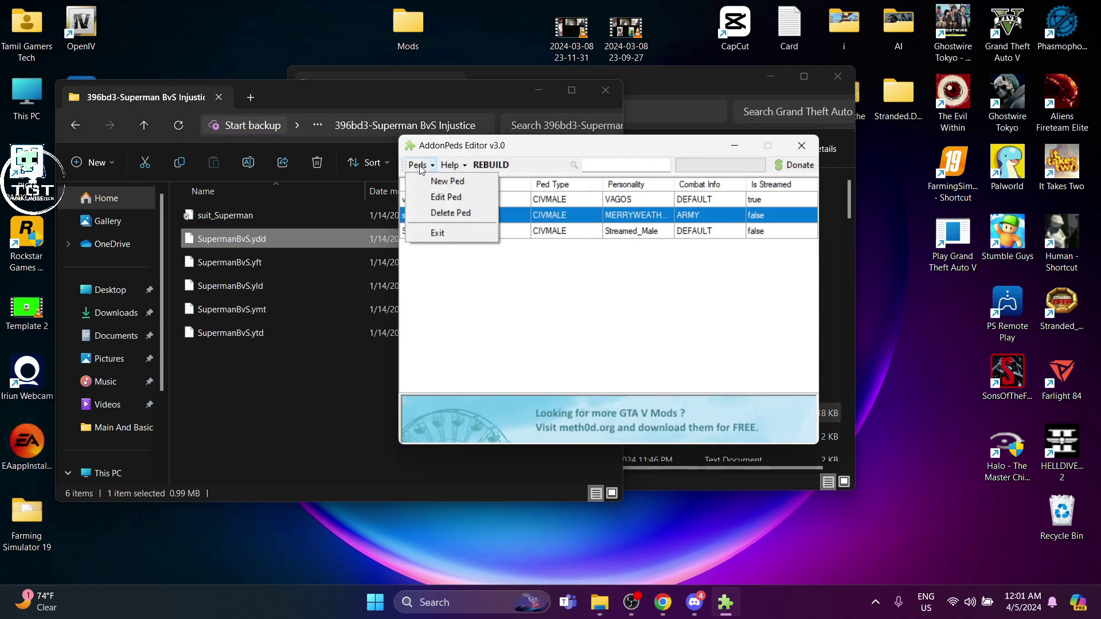
pyautogui.click(434, 183)
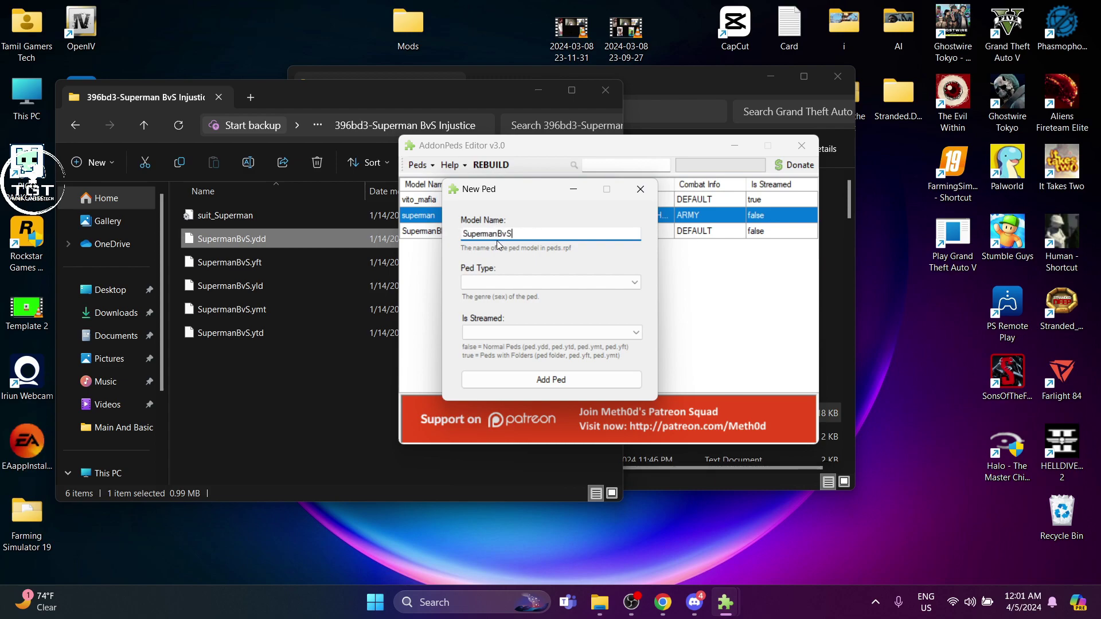
pyautogui.click(493, 282)
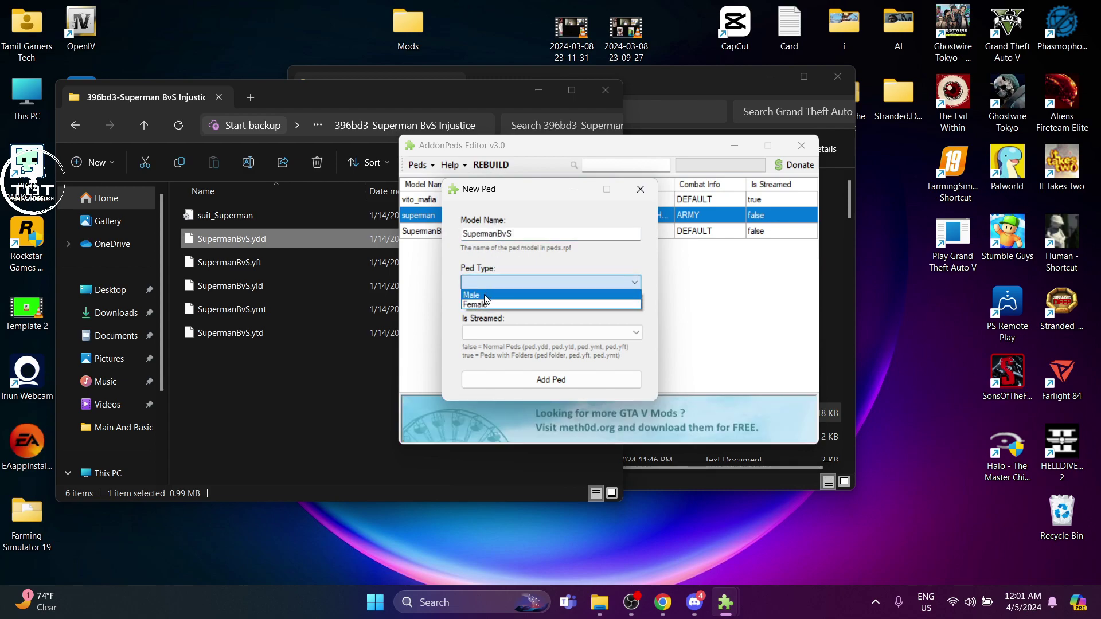
pyautogui.click(489, 293)
pyautogui.click(539, 331)
pyautogui.click(495, 344)
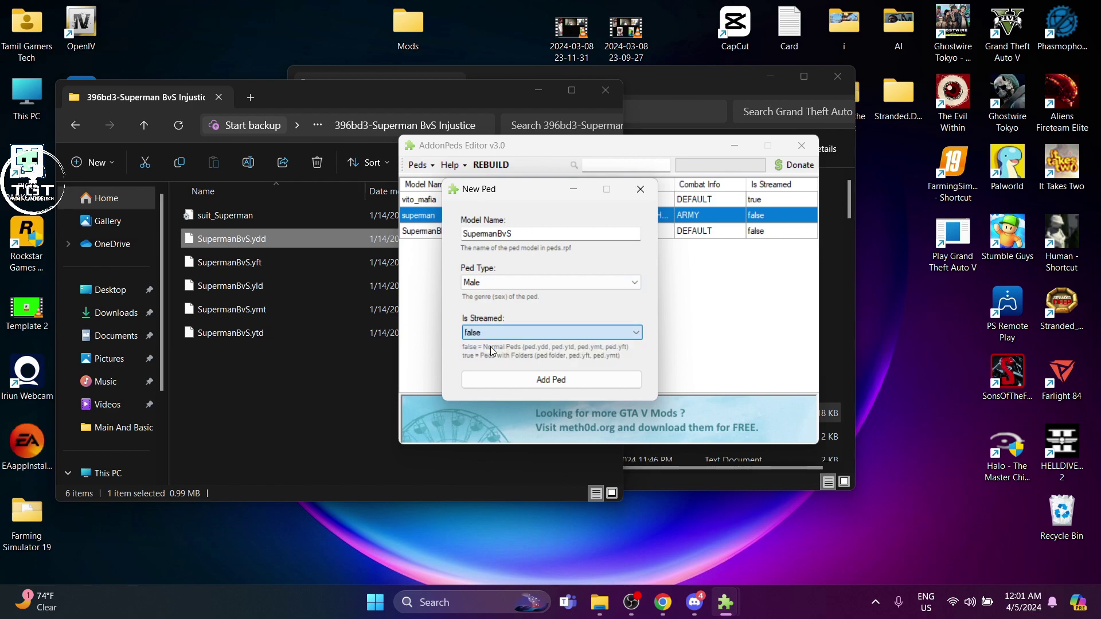
pyautogui.click(494, 380)
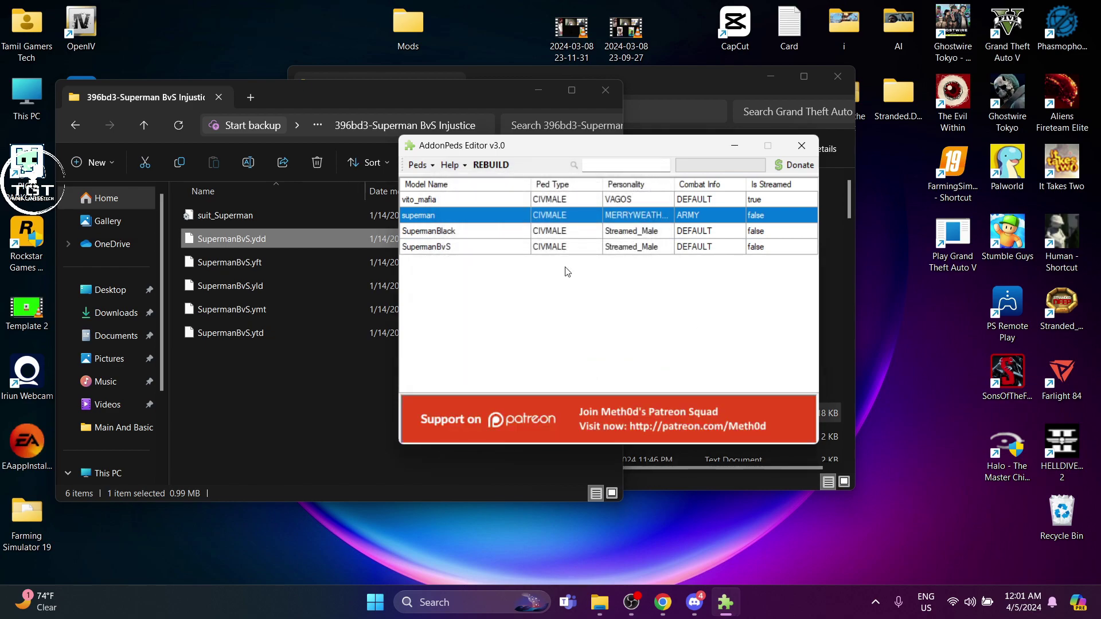
# - Rebuild the addon peds, and close AddonPeds Editor and the Superman BvS Injustice folder window
pyautogui.click(490, 165)
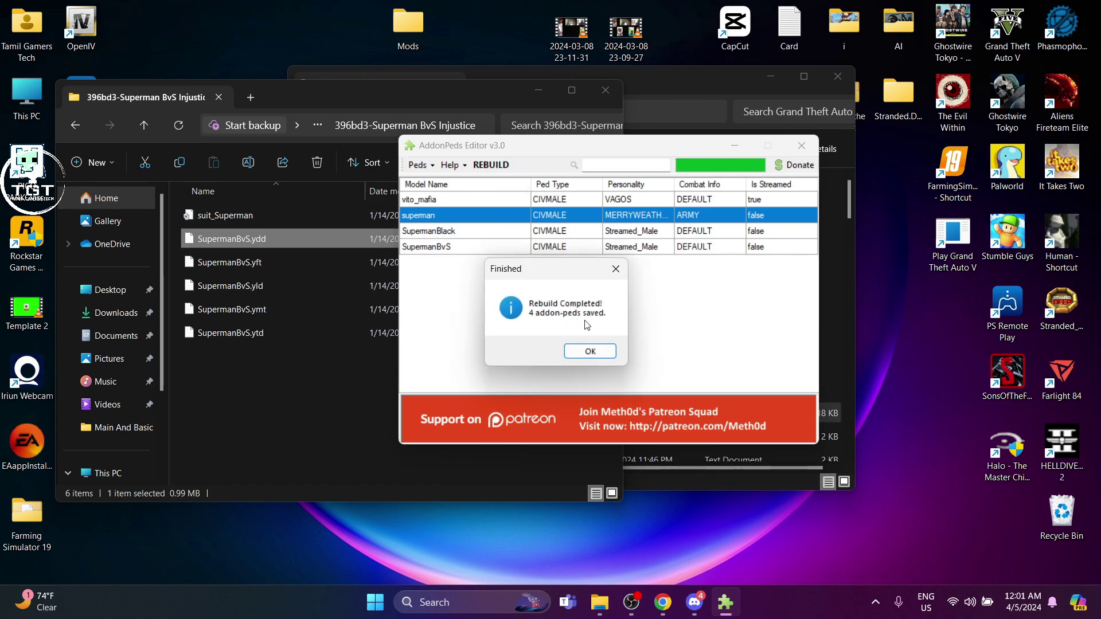
pyautogui.click(592, 351)
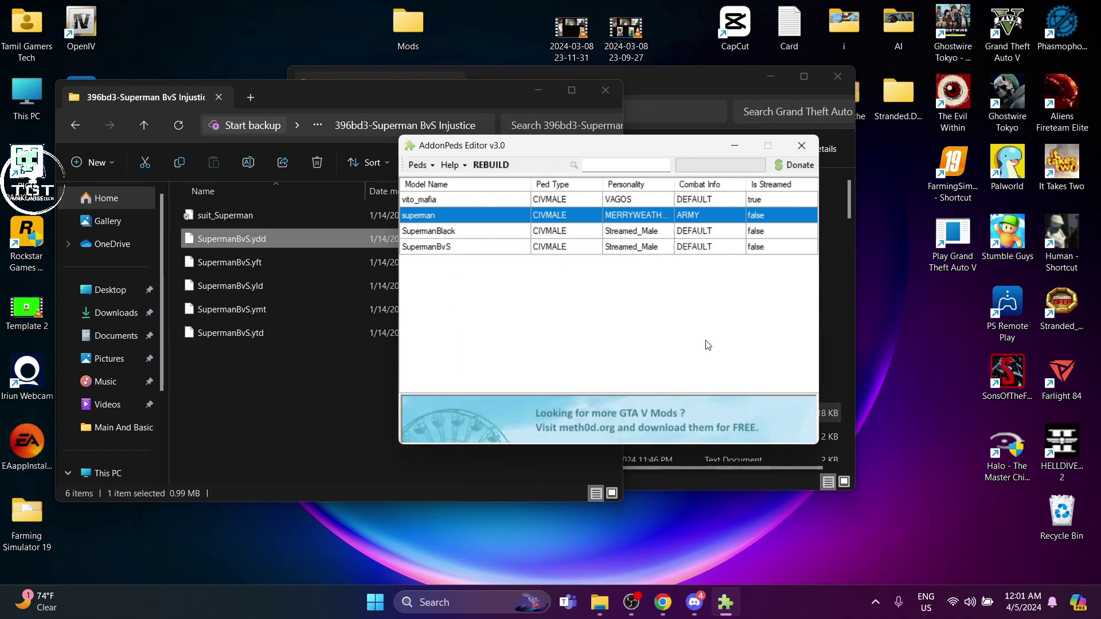
pyautogui.click(802, 145)
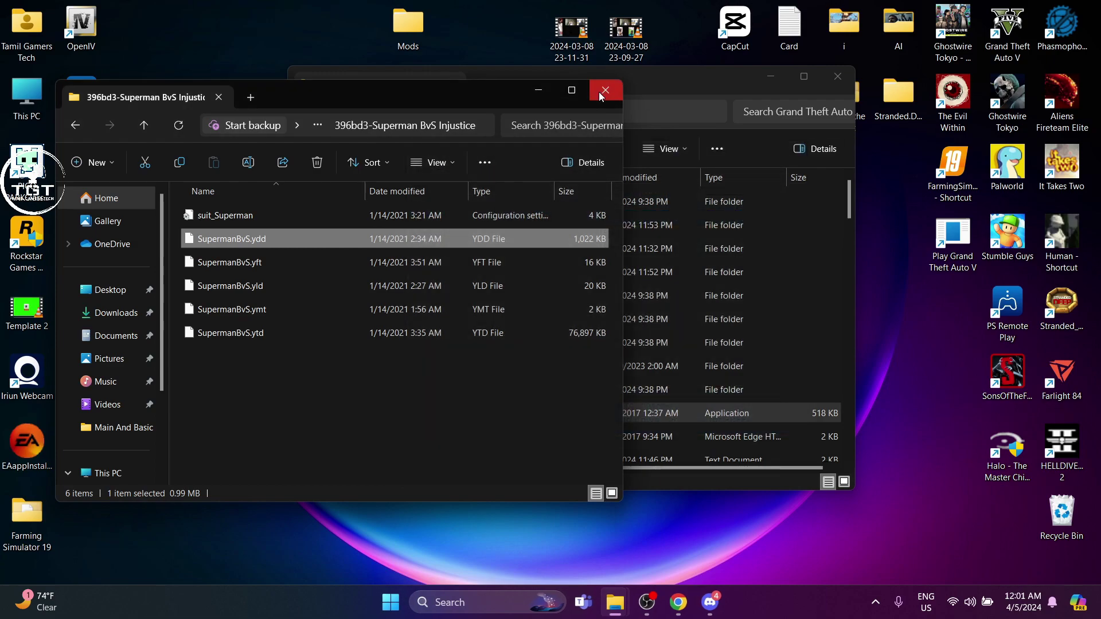
pyautogui.click(603, 92)
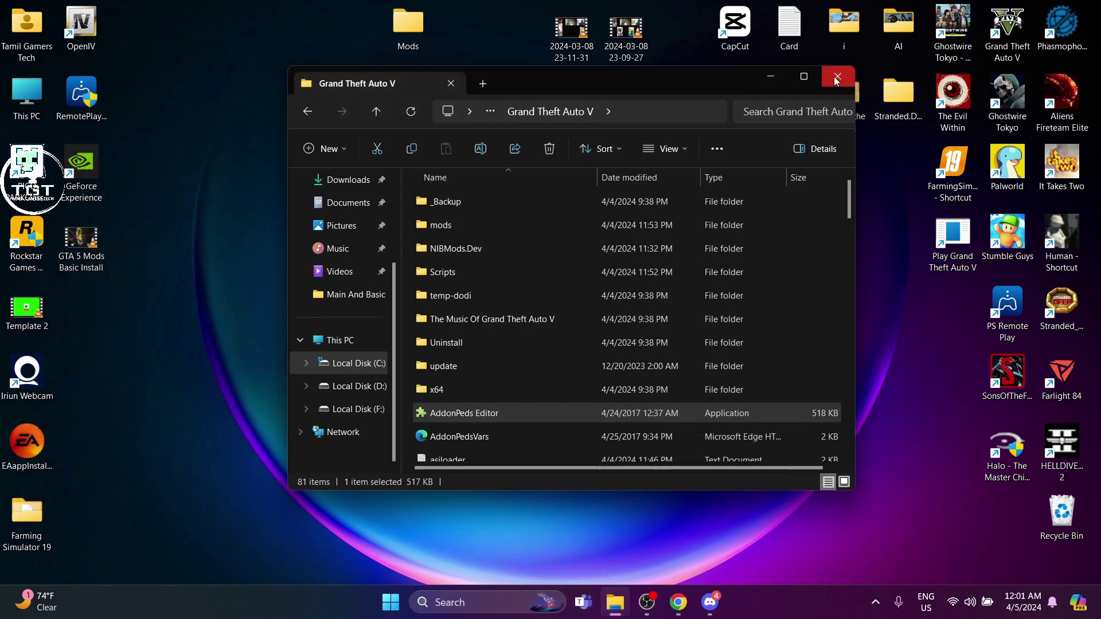
# - Reopen AddonPeds Editor to check the saved ped list, and close it along with the Grand Theft Auto V folder
pyautogui.rightClick(445, 417)
pyautogui.click(507, 181)
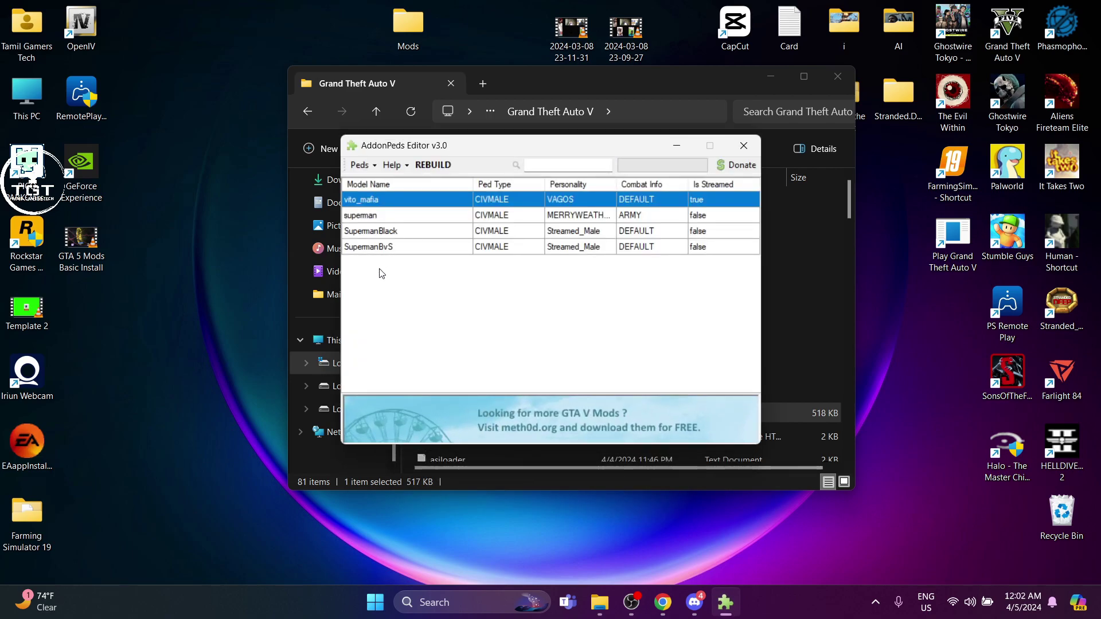
pyautogui.click(744, 145)
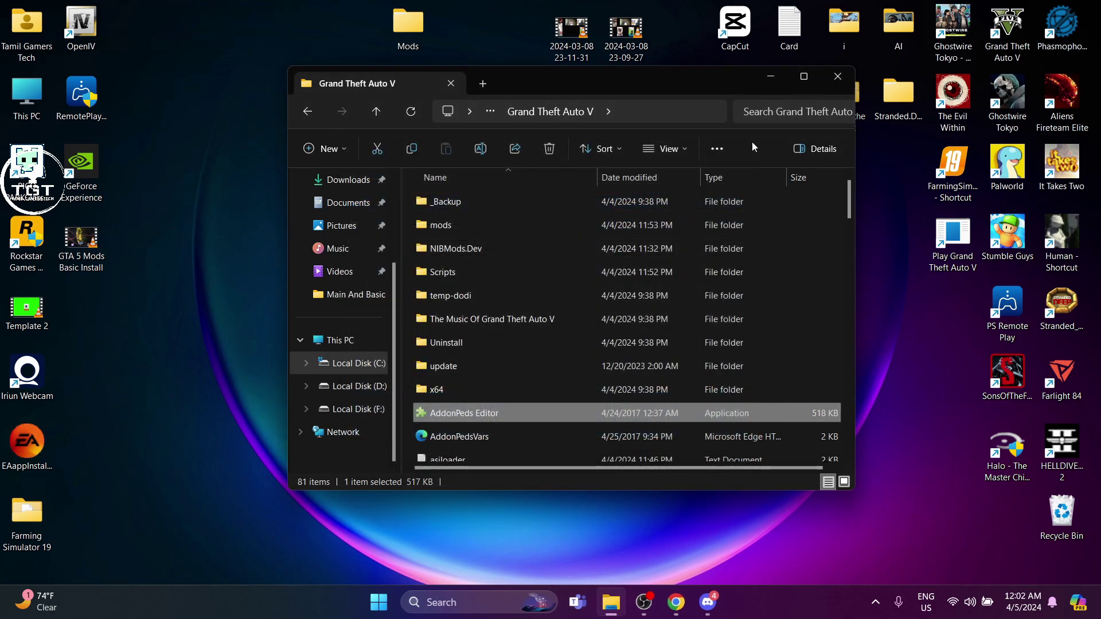
pyautogui.click(838, 76)
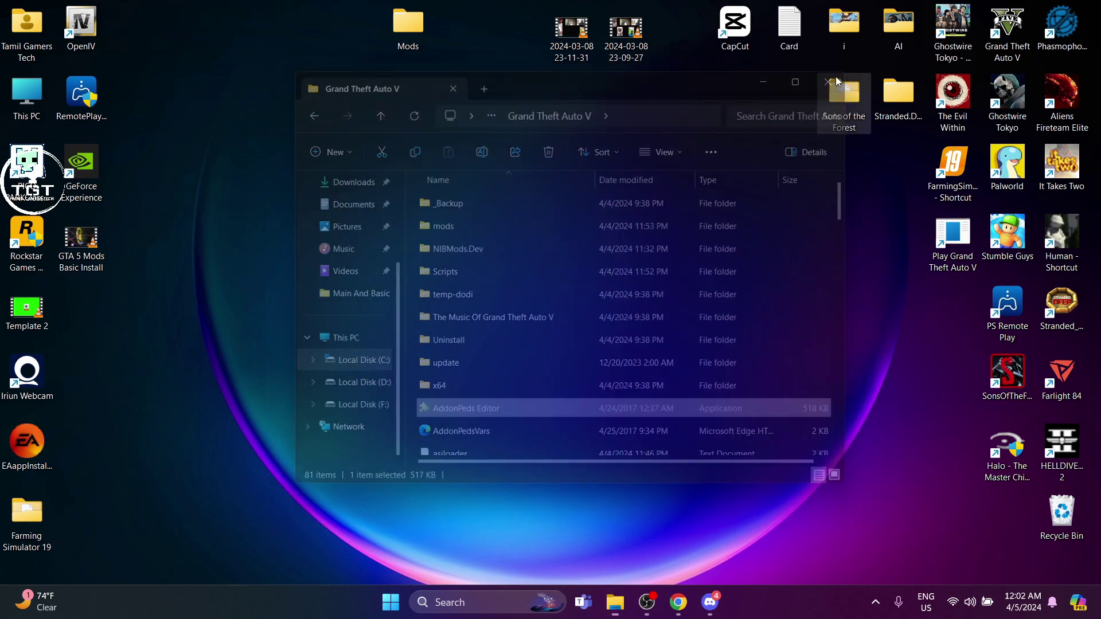
# - Refresh the desktop and launch the game from the Play Grand Theft Auto V shortcut
pyautogui.rightClick(425, 206)
pyautogui.click(470, 264)
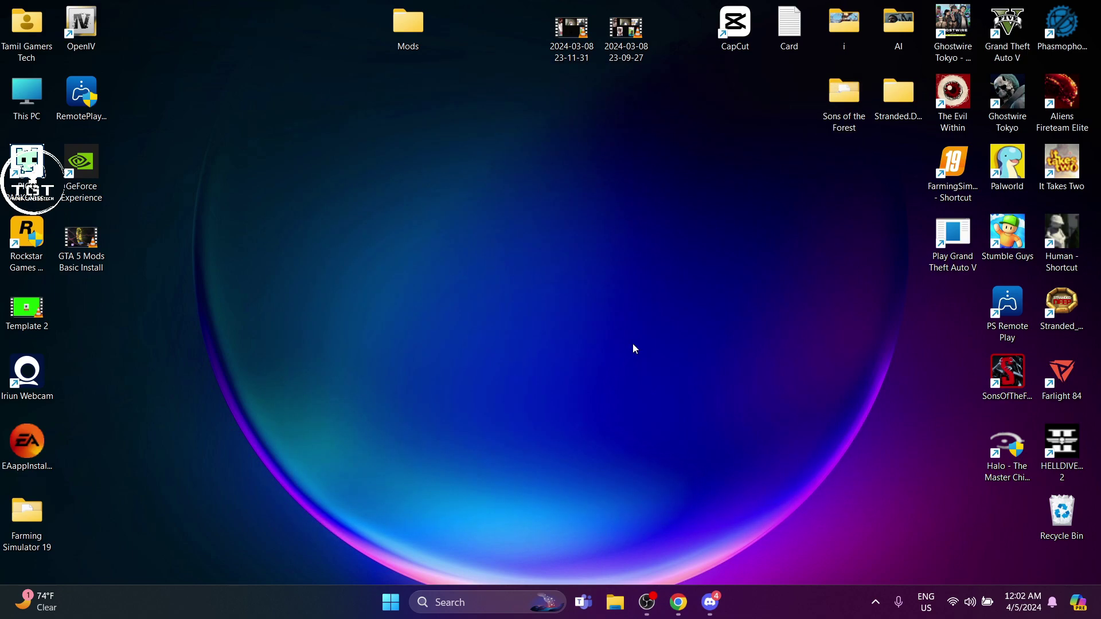
pyautogui.click(952, 237)
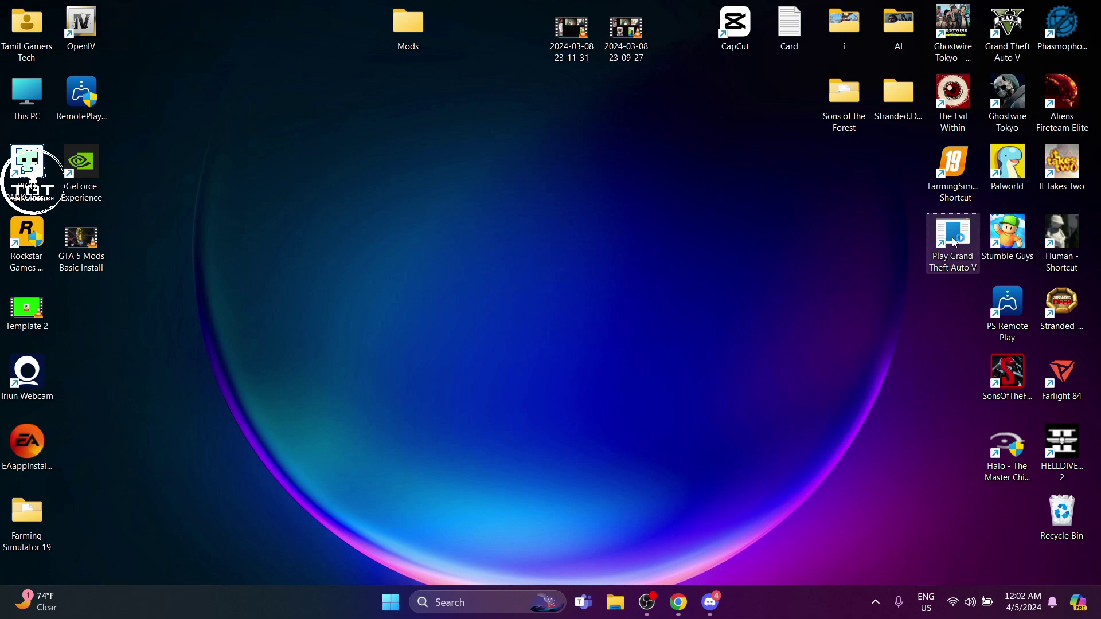
pyautogui.doubleClick(955, 241)
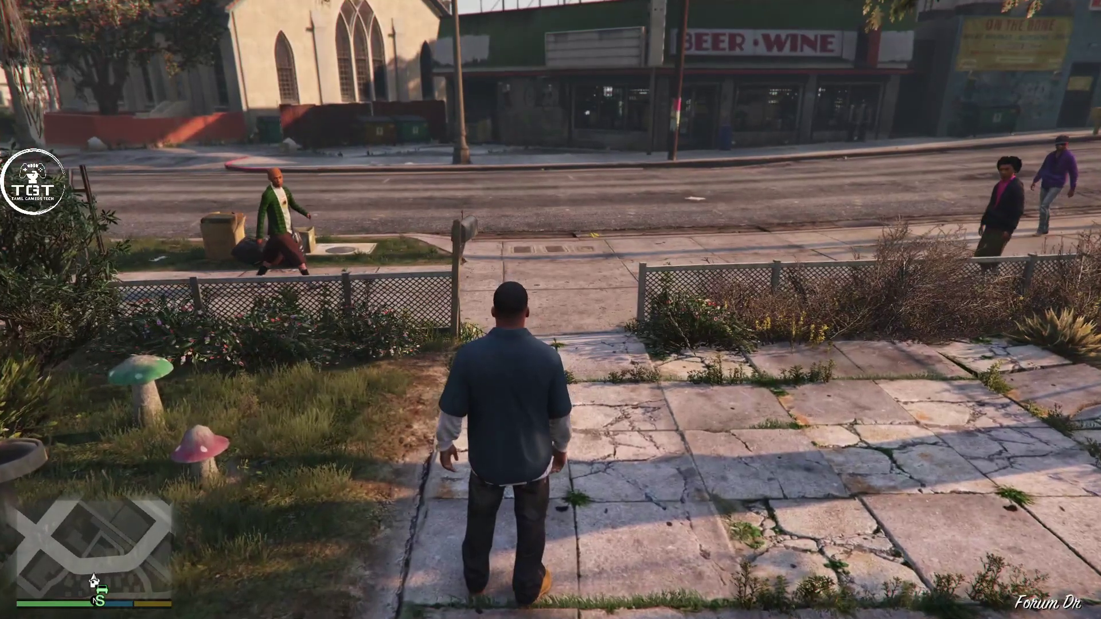
# - Switch out of the running game to the desktop and bring up the OBS window
pyautogui.hotkey('alt', 'Return')
pyautogui.hotkey('alt', 'Tab')
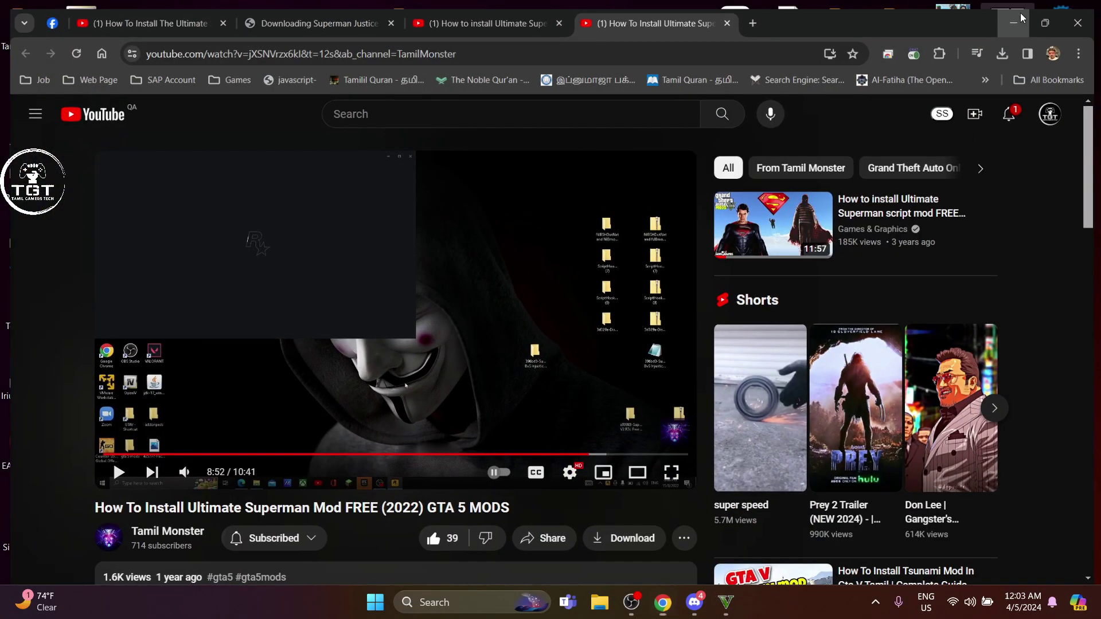
pyautogui.press('super+d')
pyautogui.click(633, 609)
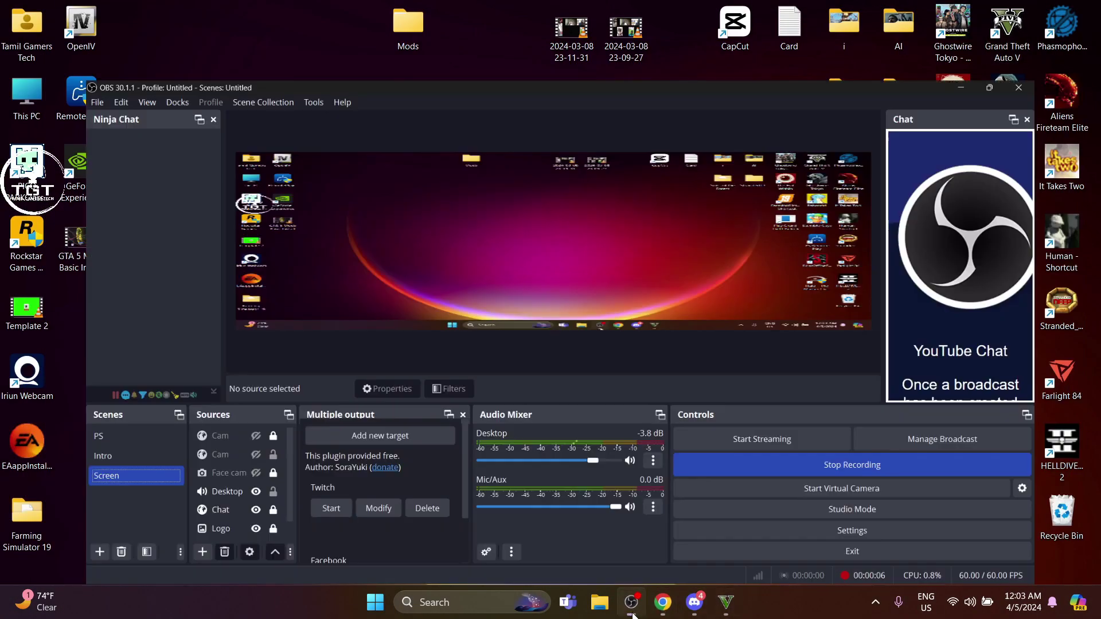
# - Hide the OBS window and resume the running Grand Theft Auto V game
pyautogui.click(633, 609)
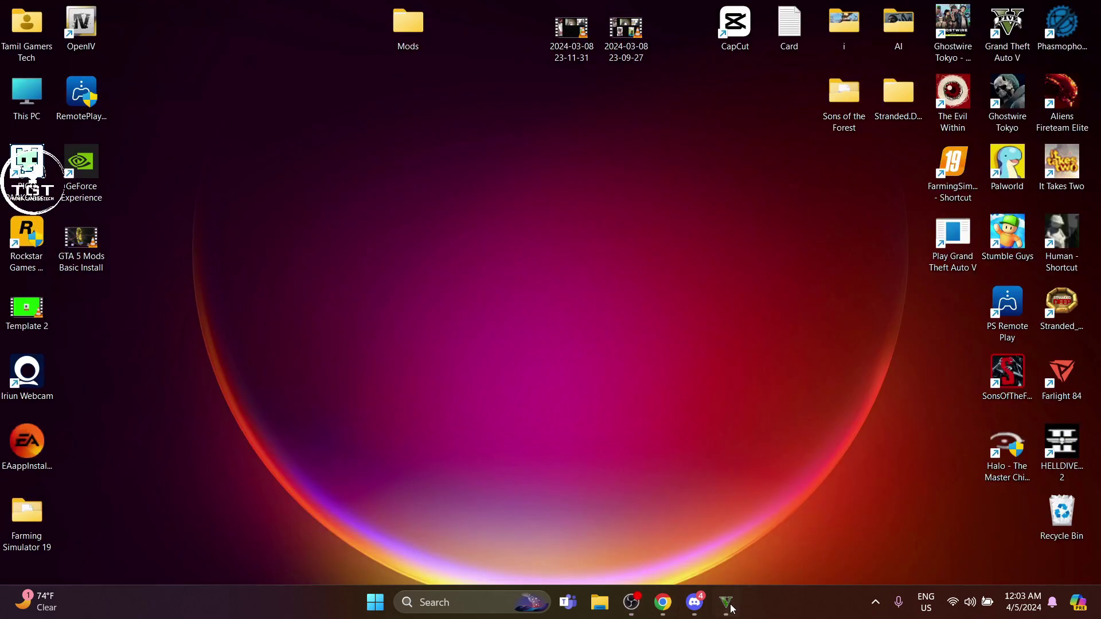
pyautogui.click(726, 604)
pyautogui.press('Escape')
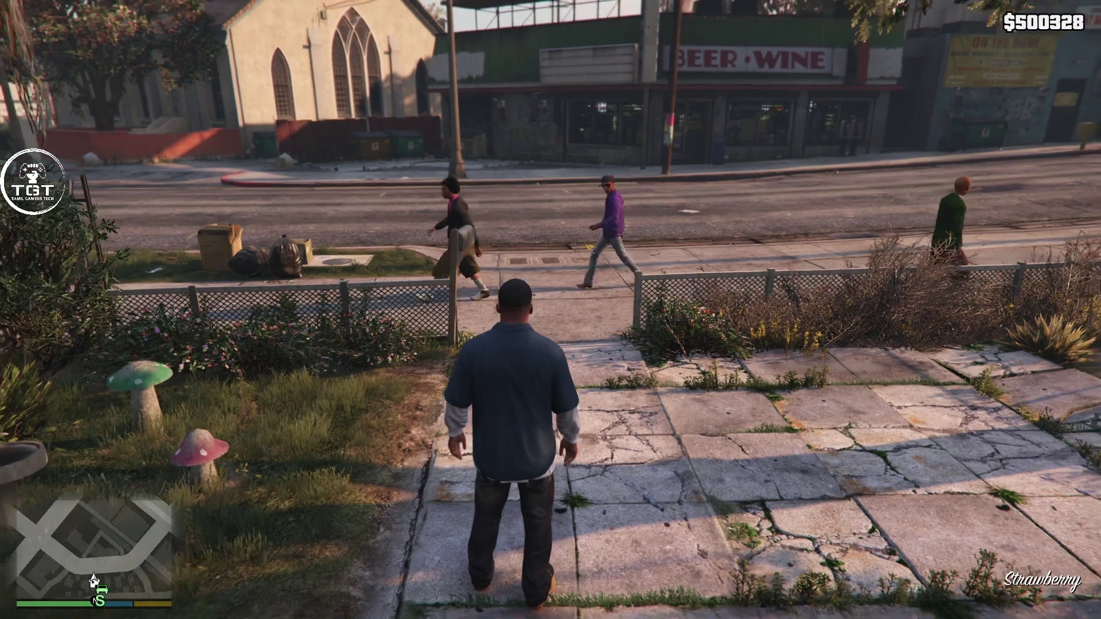
# - Walk the character through the gap in the front fence onto the sidewalk
pyautogui.press('w')
pyautogui.press('w')
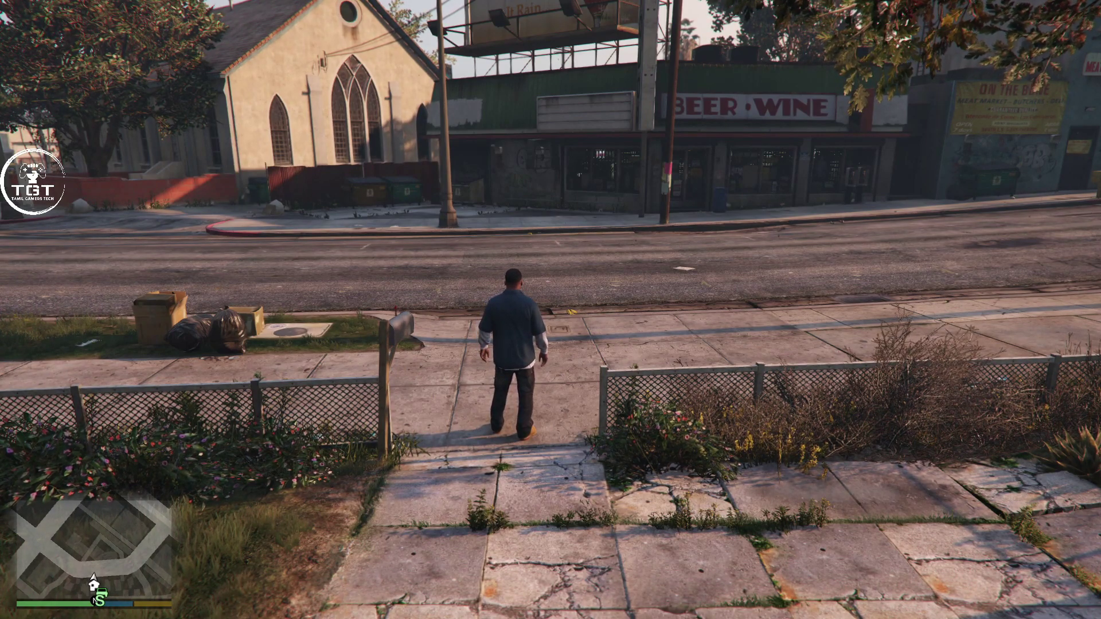
pyautogui.press('w')
# - Bring up the NIBMods mod menu and open the Suits list of Superman V2 (Ultimate) - Free
pyautogui.press('F4')
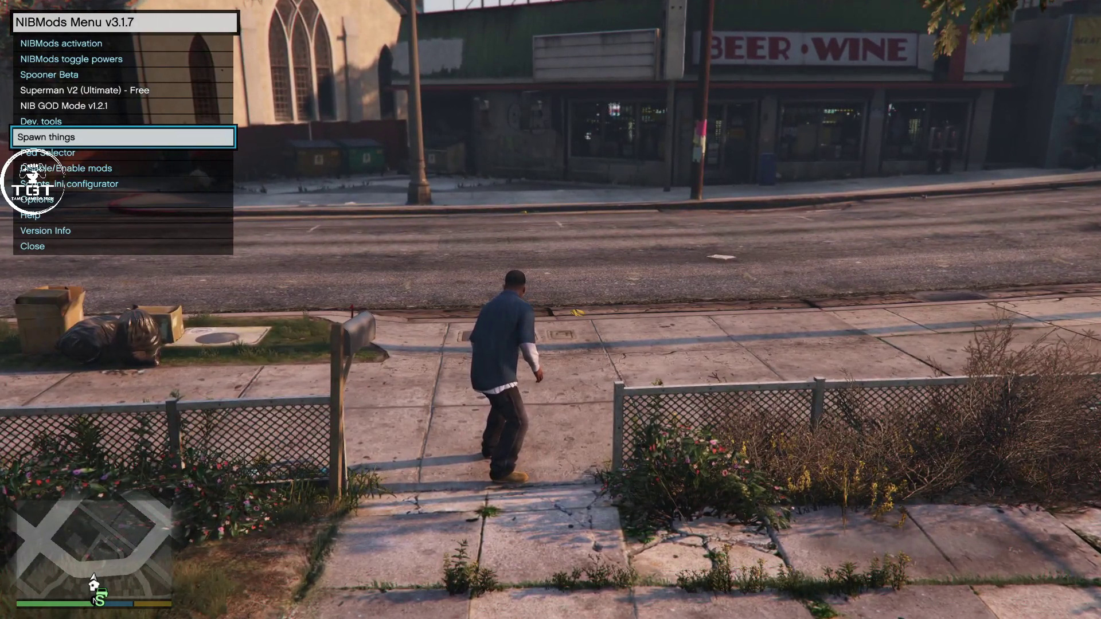
pyautogui.press('Down')
pyautogui.press('Up')
pyautogui.press('Up')
pyautogui.press('Up')
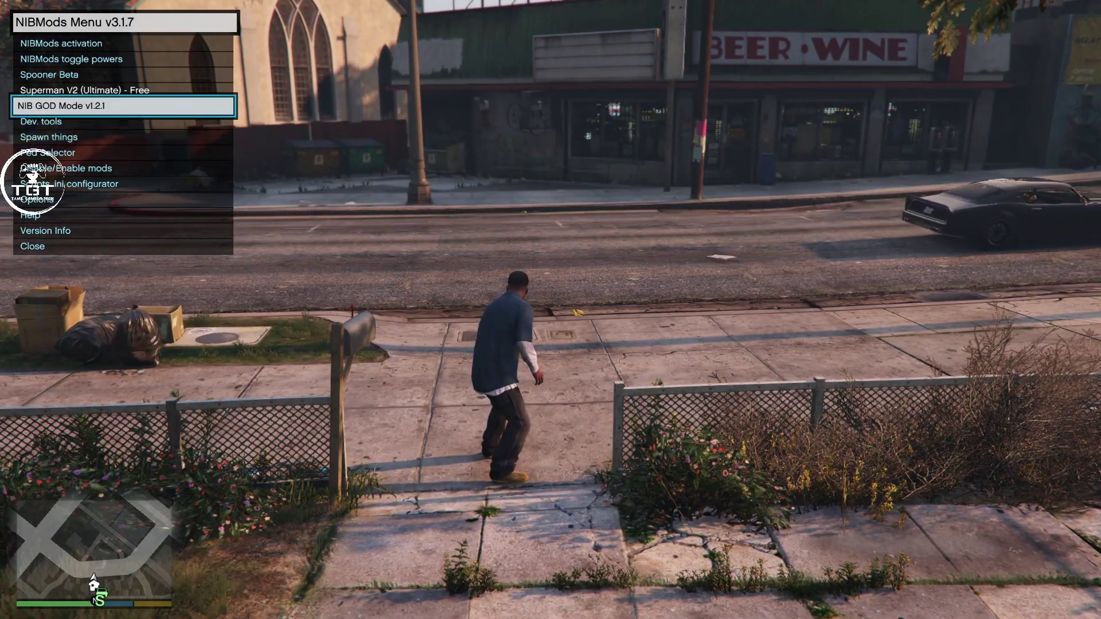
pyautogui.press('Up')
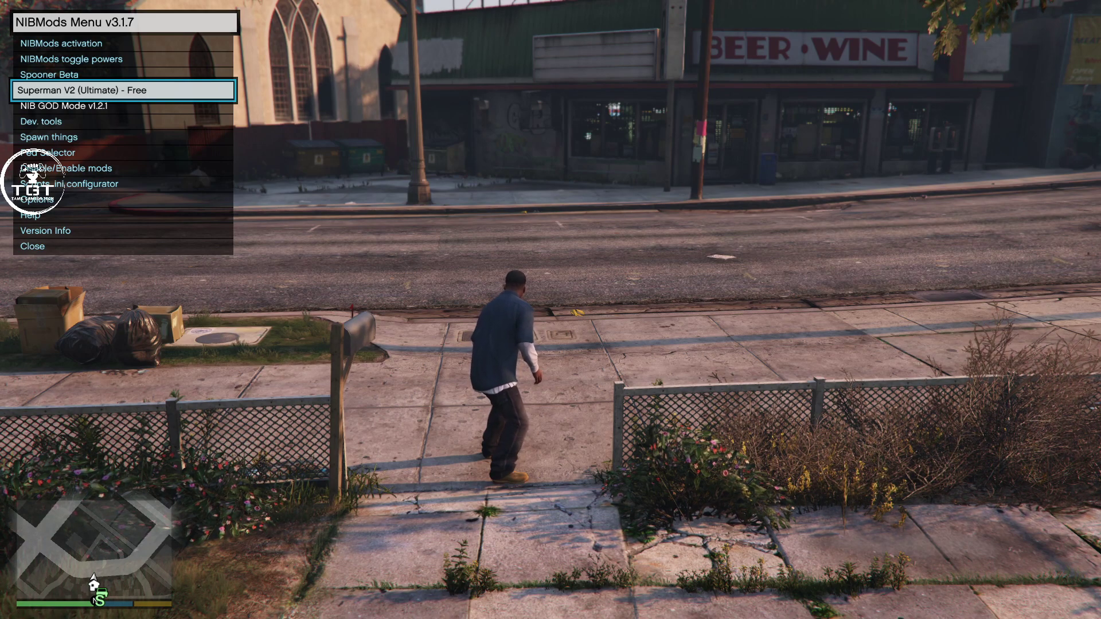
pyautogui.press('Return')
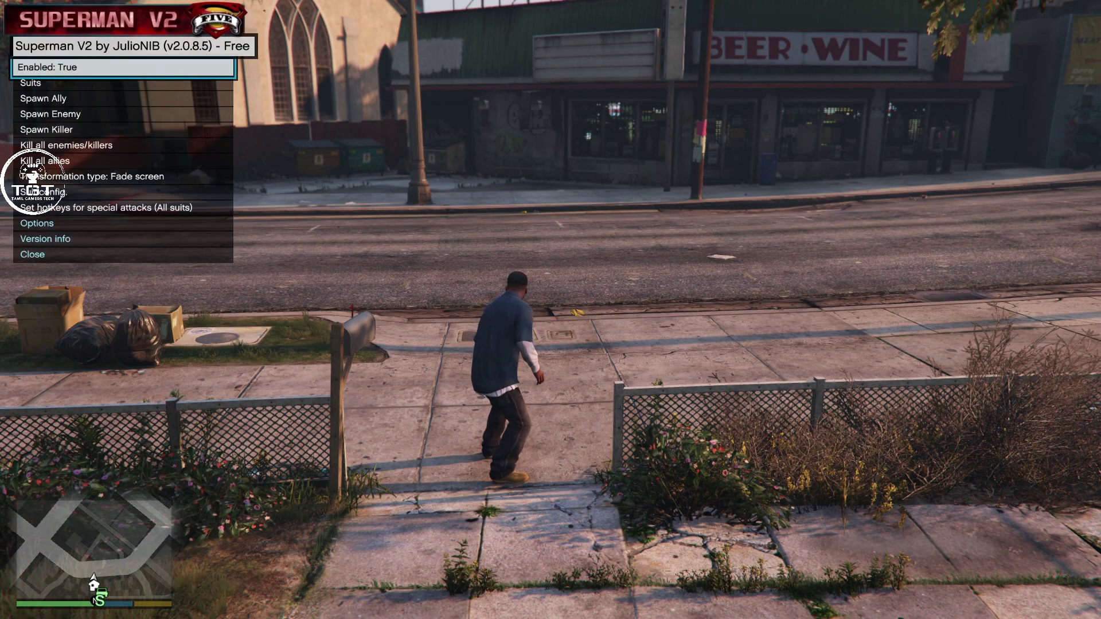
pyautogui.press('Down')
pyautogui.press('Down')
pyautogui.press('Up')
pyautogui.press('Return')
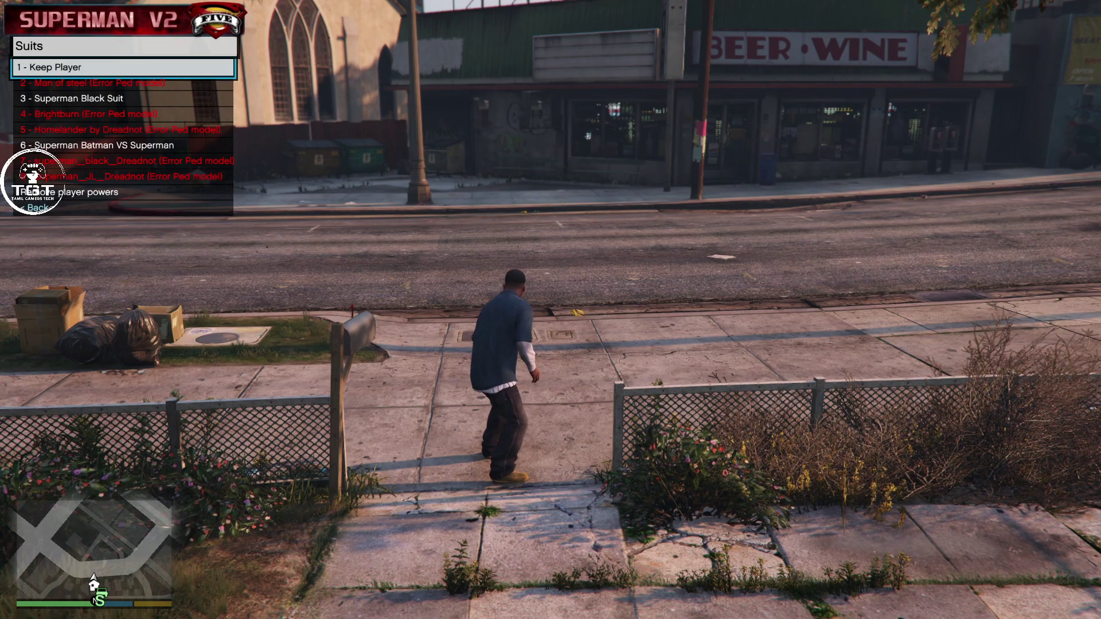
# - Transform the player with suit 3 - Superman Black Suit and close the mod menu
pyautogui.press('Down')
pyautogui.press('Down')
pyautogui.press('Down')
pyautogui.press('Down')
pyautogui.press('Down')
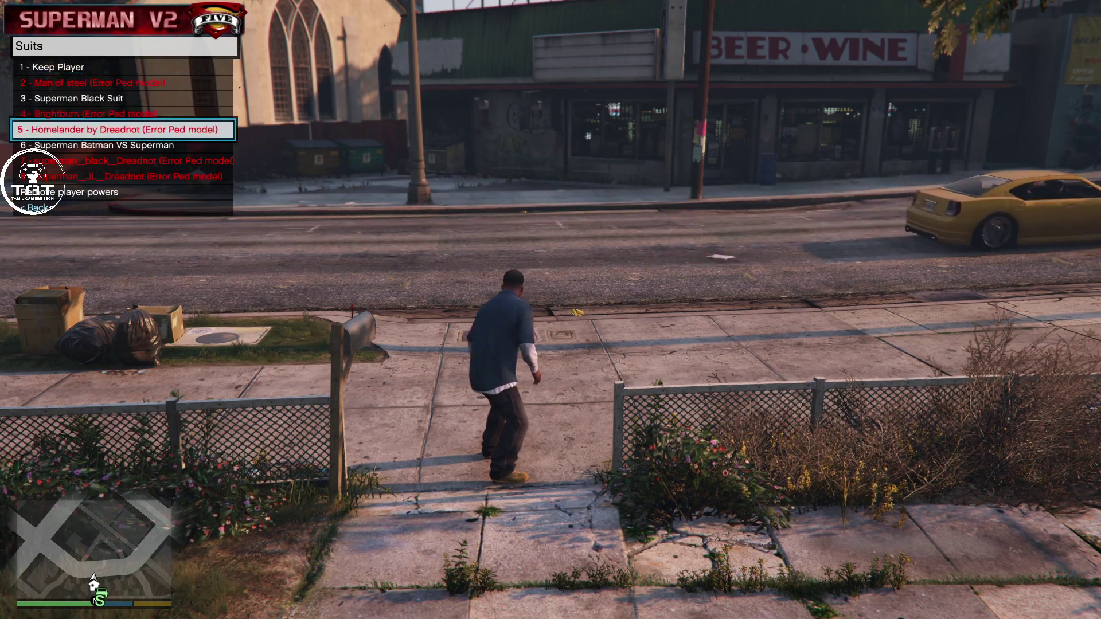
pyautogui.press('Up')
pyautogui.press('Up')
pyautogui.press('Up')
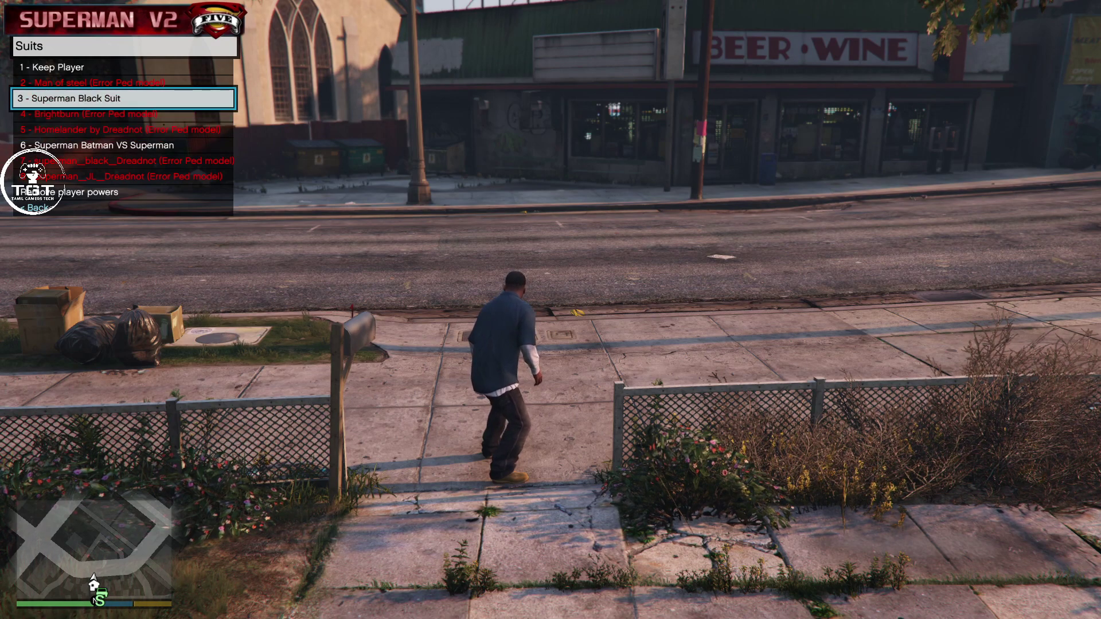
pyautogui.press('Return')
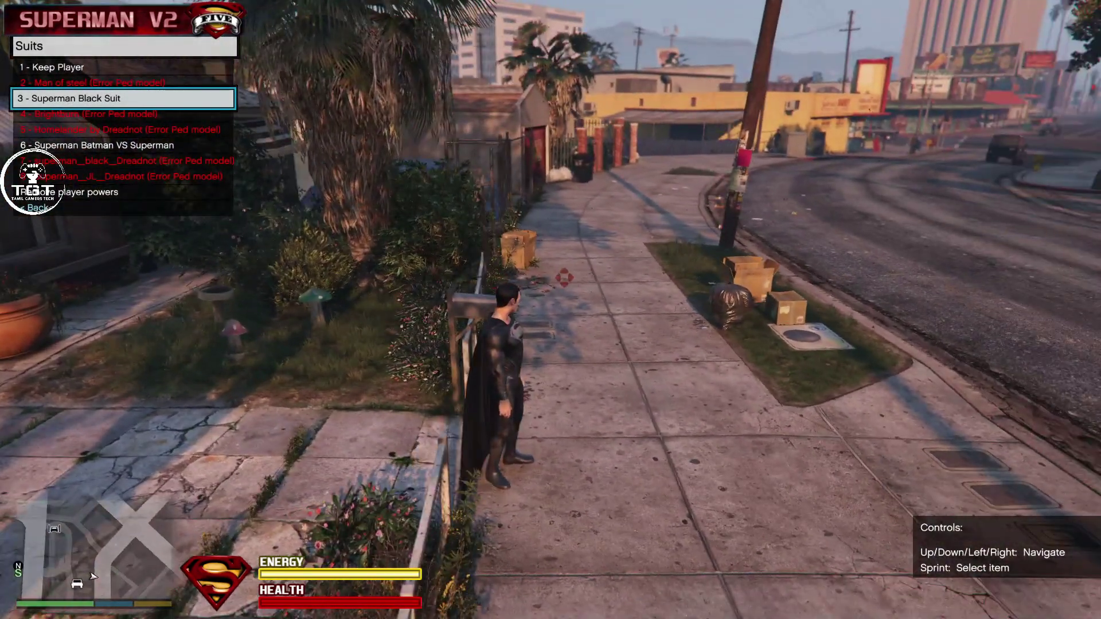
pyautogui.press('BackSpace')
pyautogui.press('BackSpace')
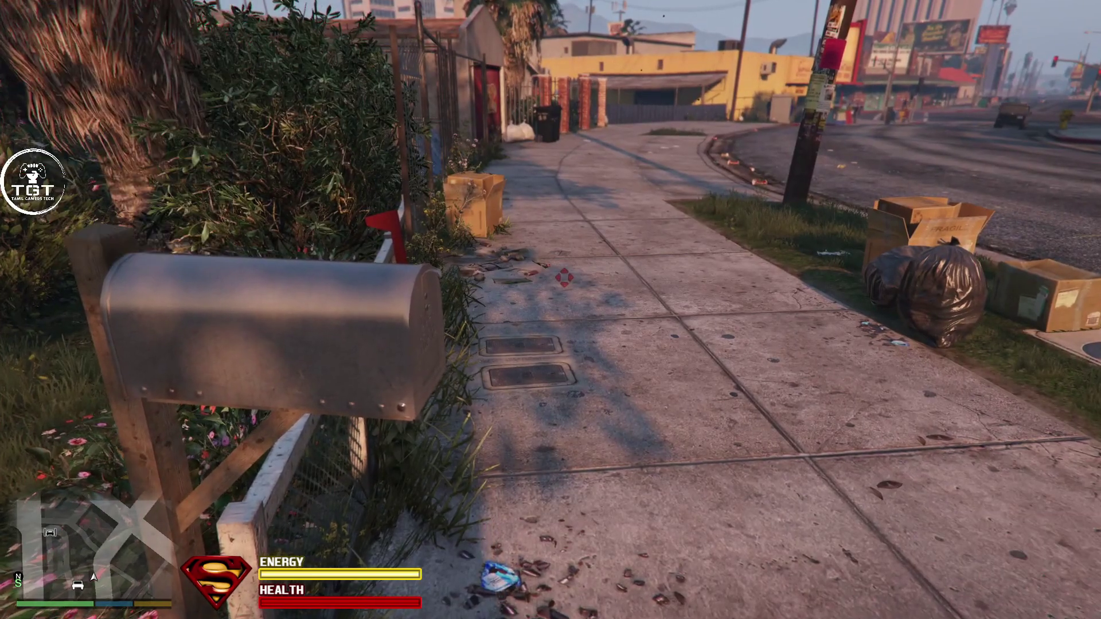
# - Walk the suited character along the sidewalk, viewing the black suit from the front and back
pyautogui.press('w')
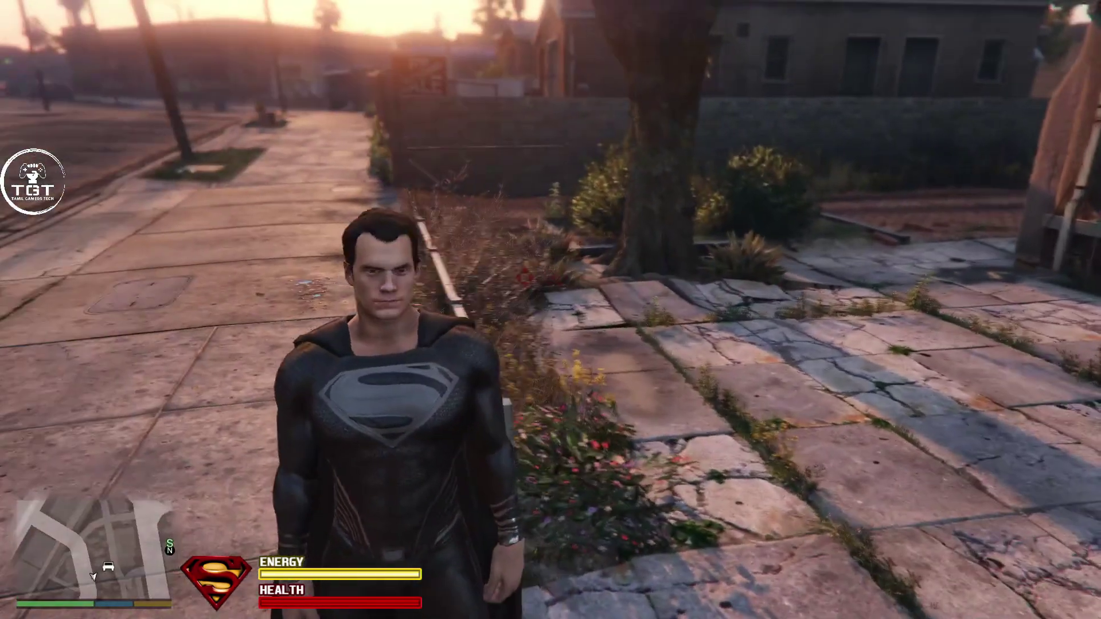
pyautogui.press('w')
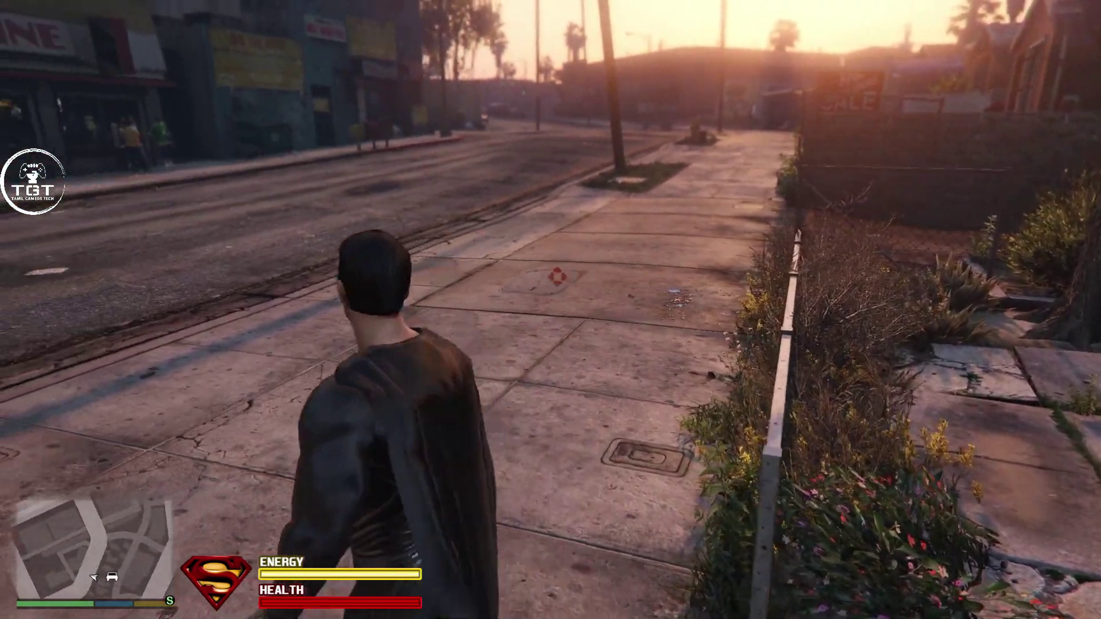
pyautogui.press('w')
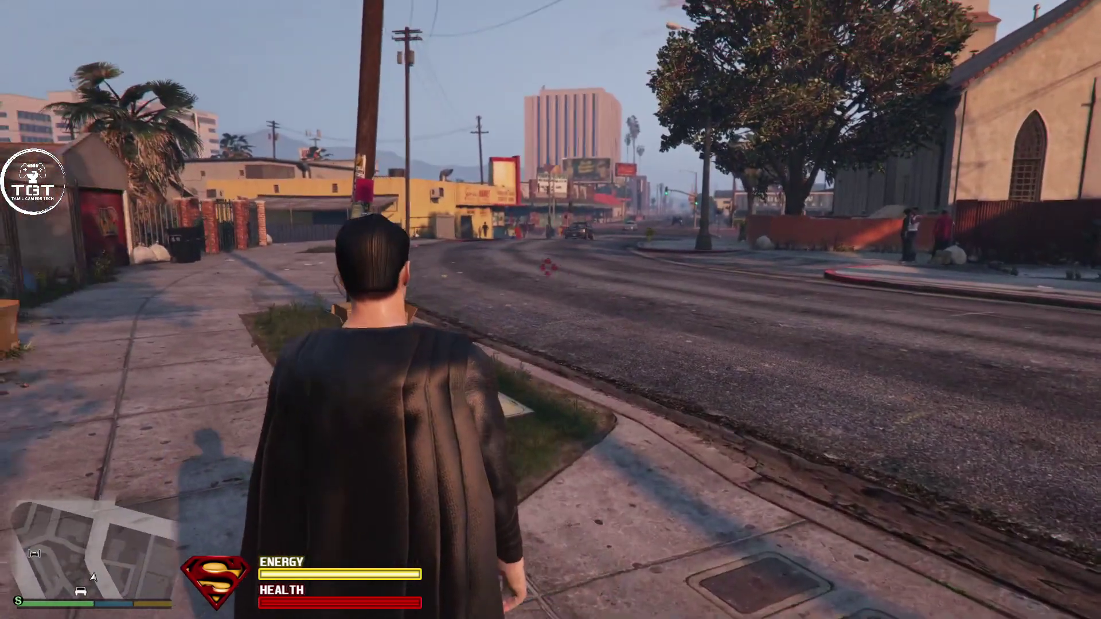